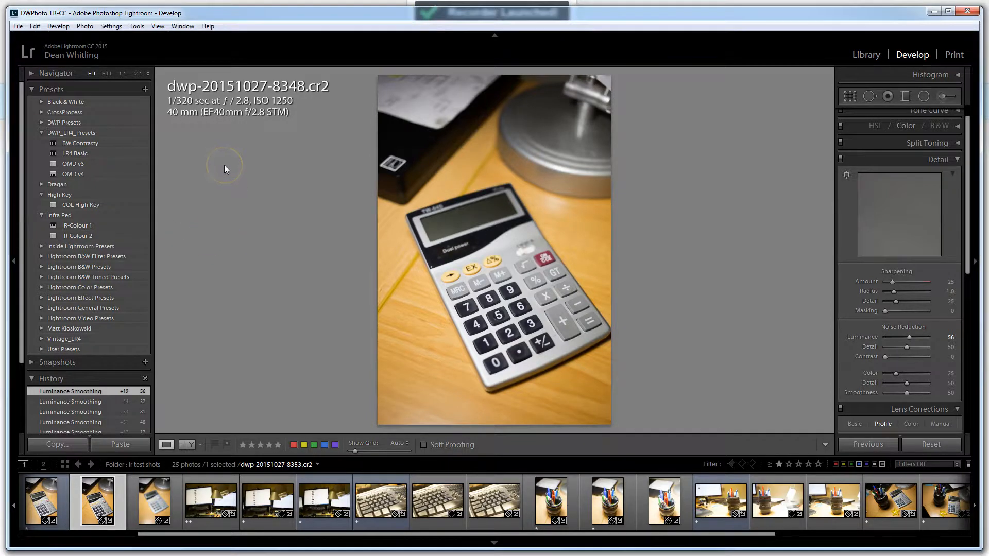
Hide the side panels and all surrounding panels around the photo, and restore them
{"action": "key", "text": "Tab"}
{"action": "key", "text": "Tab"}
{"action": "key", "text": "shift+Tab"}
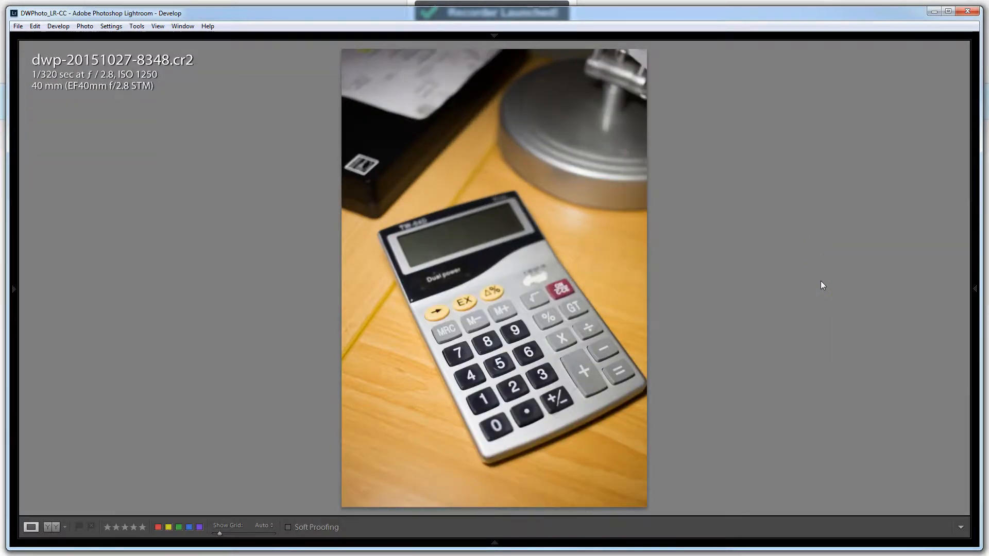
{"action": "key", "text": "shift+Tab"}
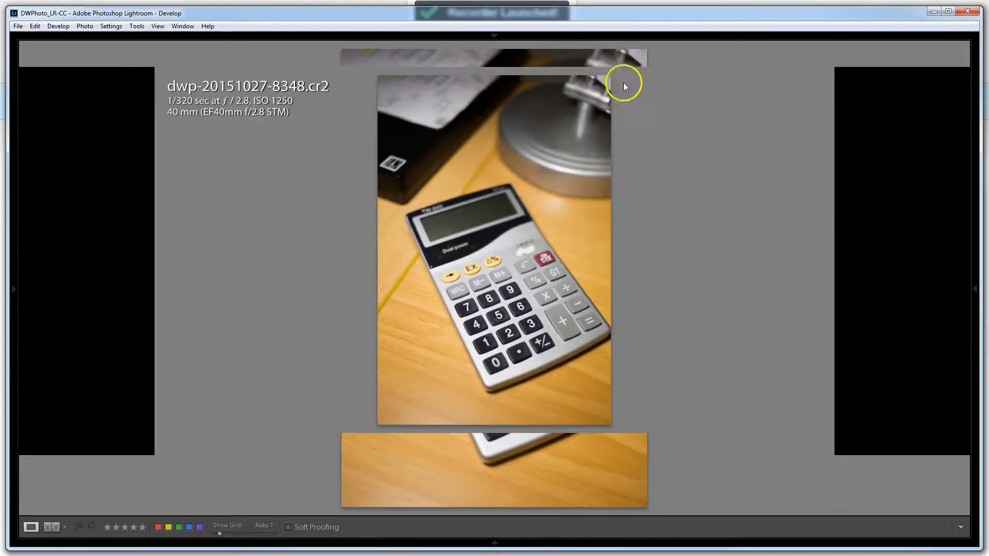
Cycle through the info overlays on the photo and turn the overlay off
{"action": "key", "text": "i"}
{"action": "key", "text": "i"}
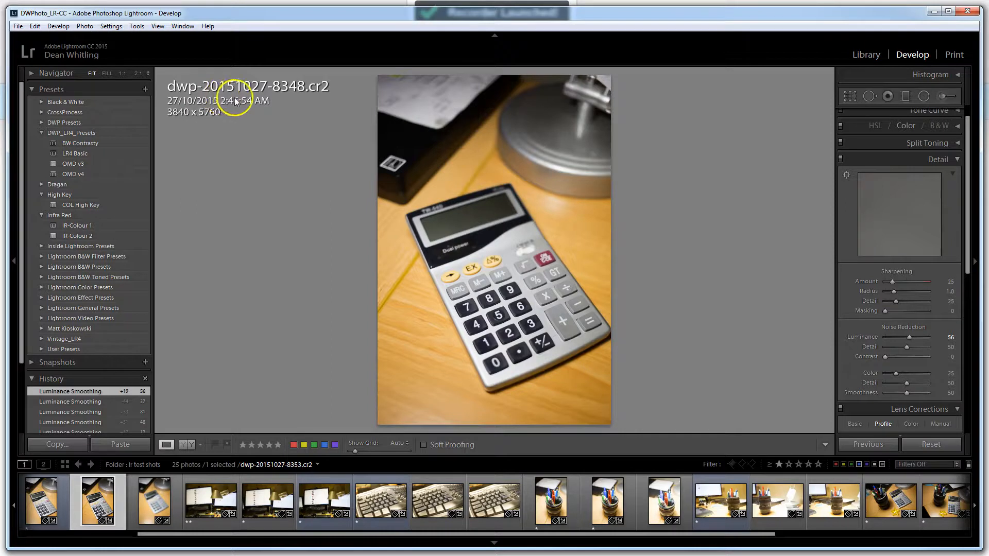
{"action": "key", "text": "i"}
{"action": "key", "text": "i"}
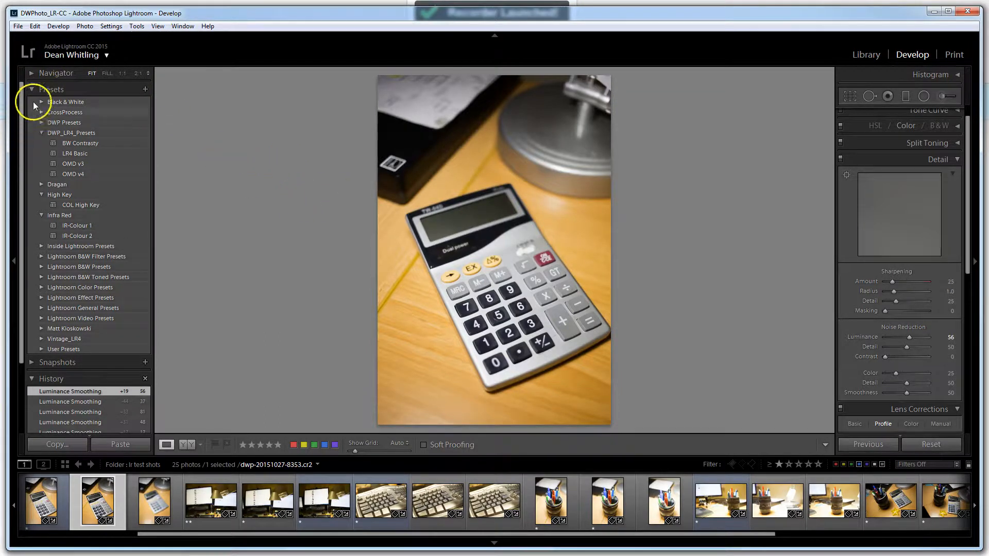
Collapse the History section and leave only the Presets section expanded beside the photo
{"action": "left_click", "coordinate": [32, 72]}
{"action": "left_click", "coordinate": [32, 73]}
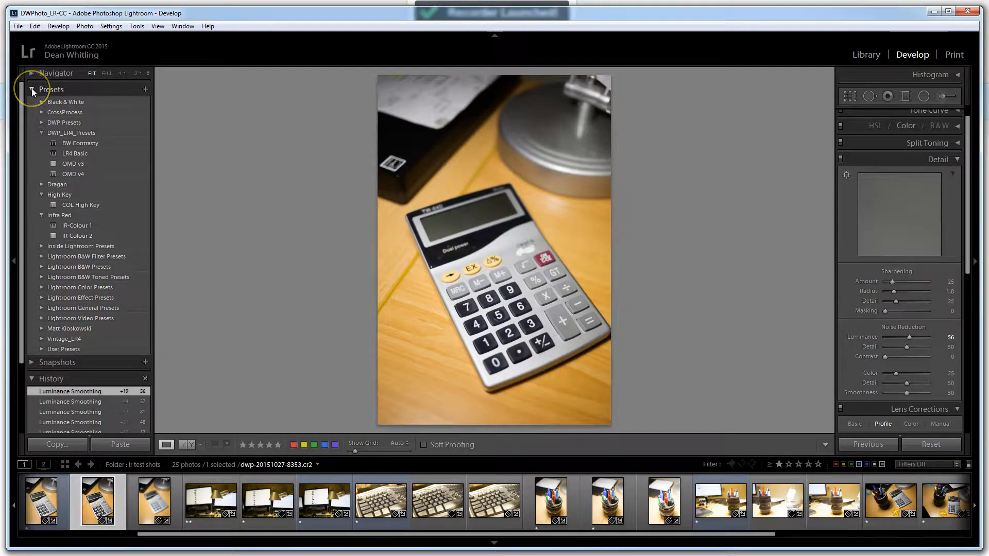
{"action": "left_click", "coordinate": [32, 90]}
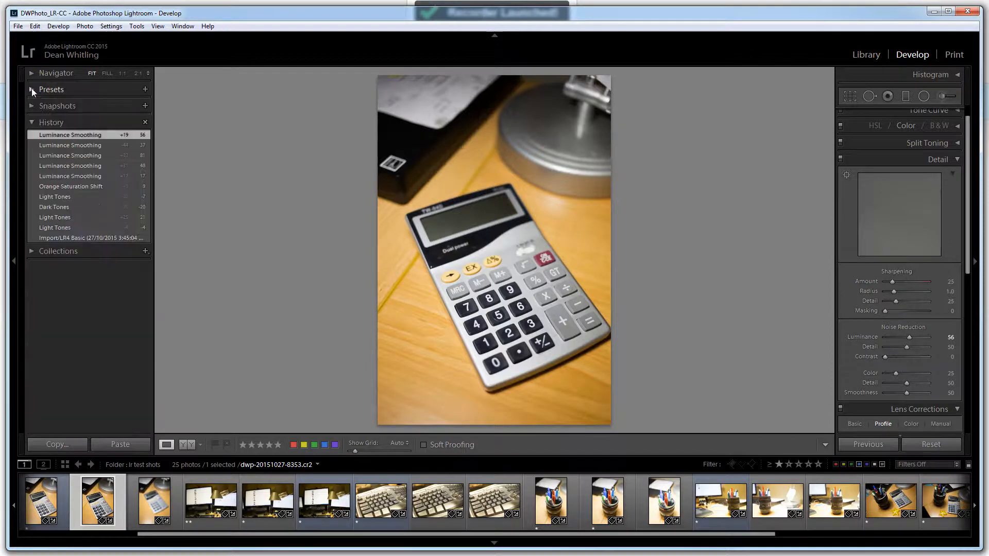
{"action": "left_click", "coordinate": [32, 122]}
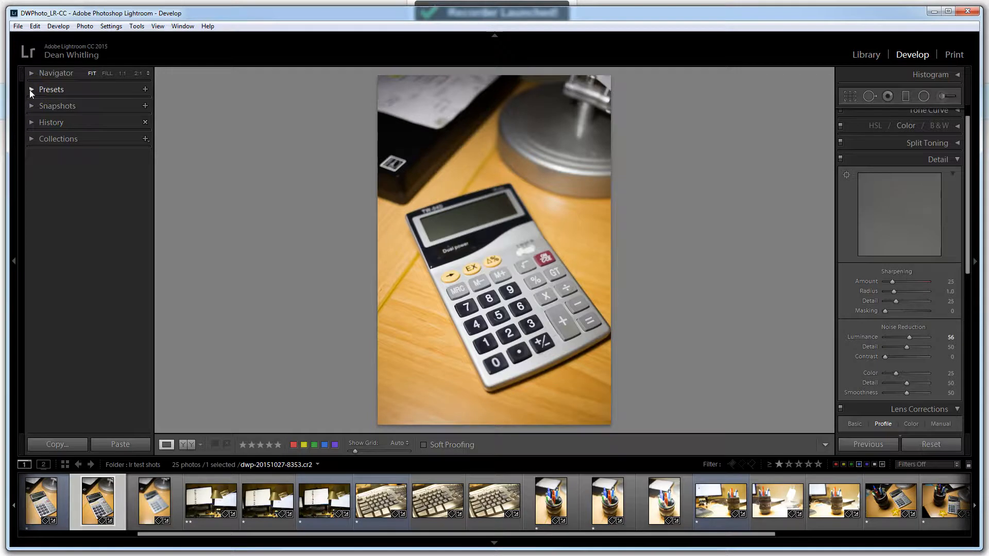
{"action": "left_click", "coordinate": [32, 90]}
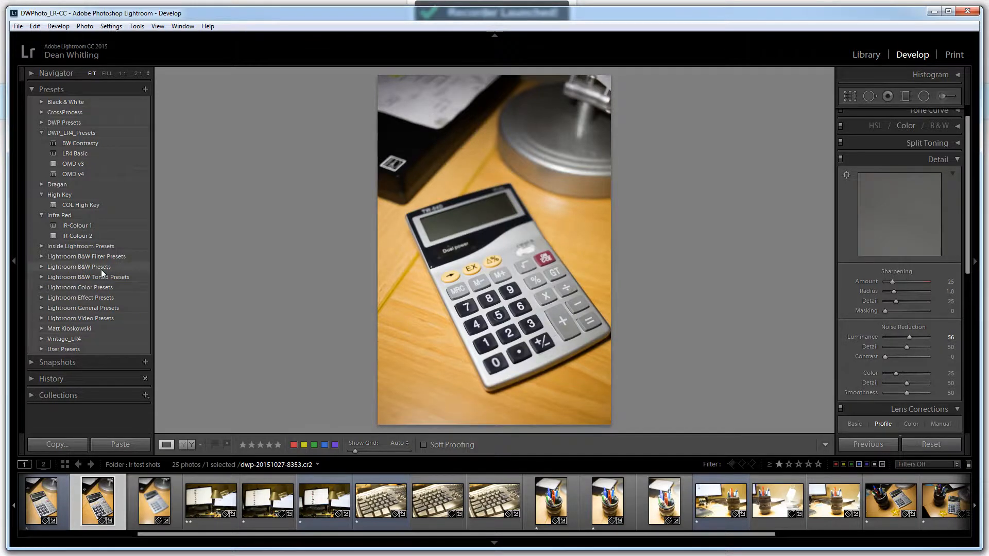
Try the BW Contrasty preset and the B&W Hard and Silver Sand presets from the Black & White group on the calculator photo
{"action": "left_click", "coordinate": [76, 143]}
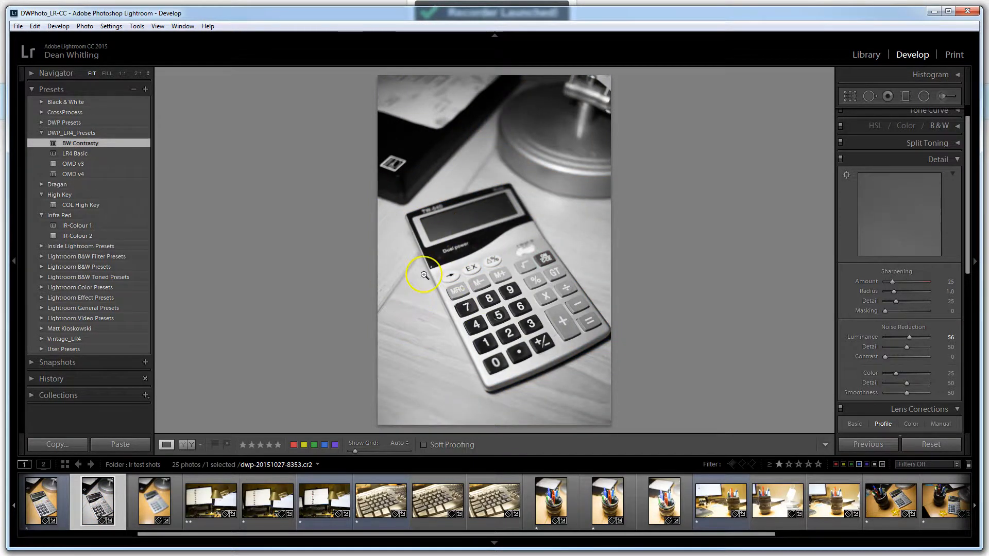
{"action": "left_click", "coordinate": [41, 101]}
{"action": "left_click", "coordinate": [84, 125]}
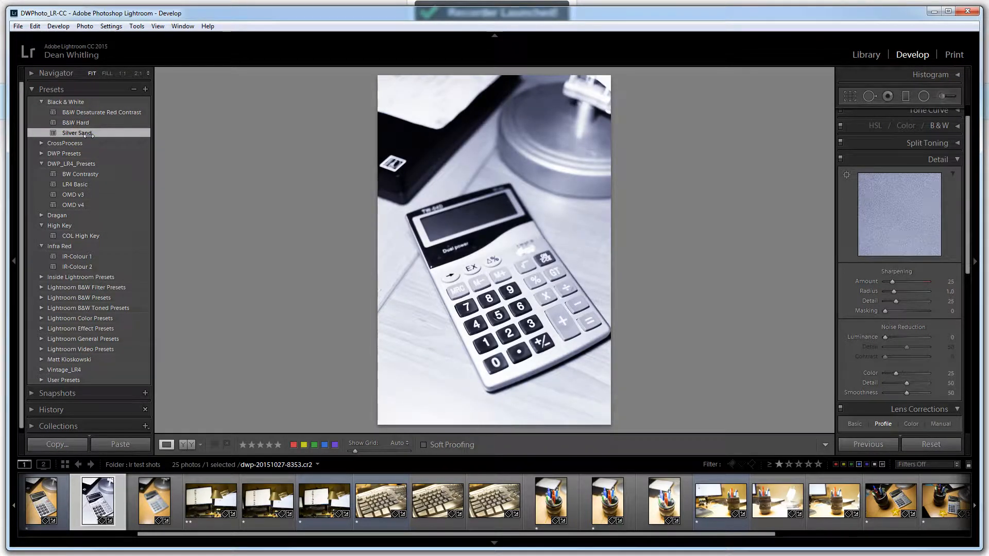
Try the CrossProcess presets COL Cross Process - Matrix Style, COL Cross Process c and EFF XProcess Dragan on the photo
{"action": "left_click", "coordinate": [41, 144]}
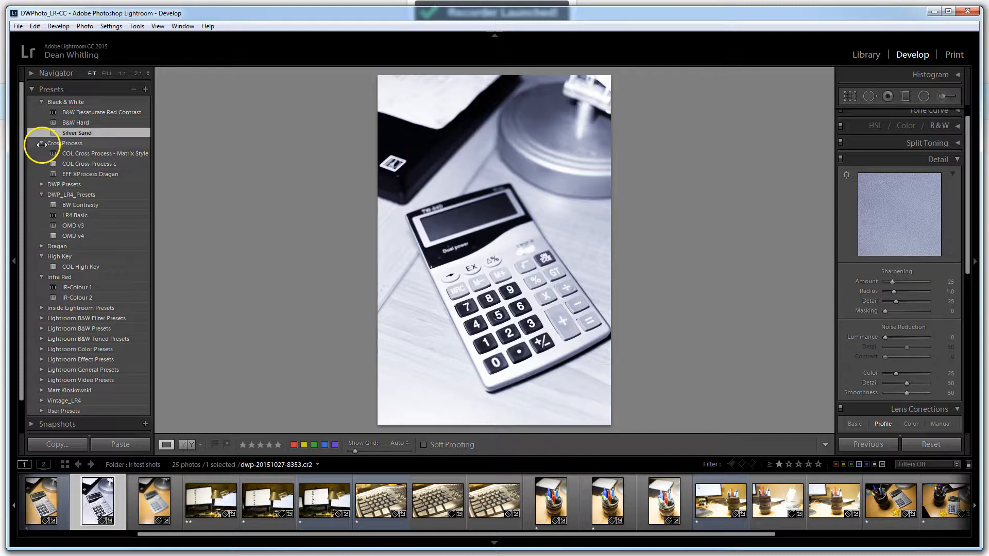
{"action": "left_click", "coordinate": [72, 153]}
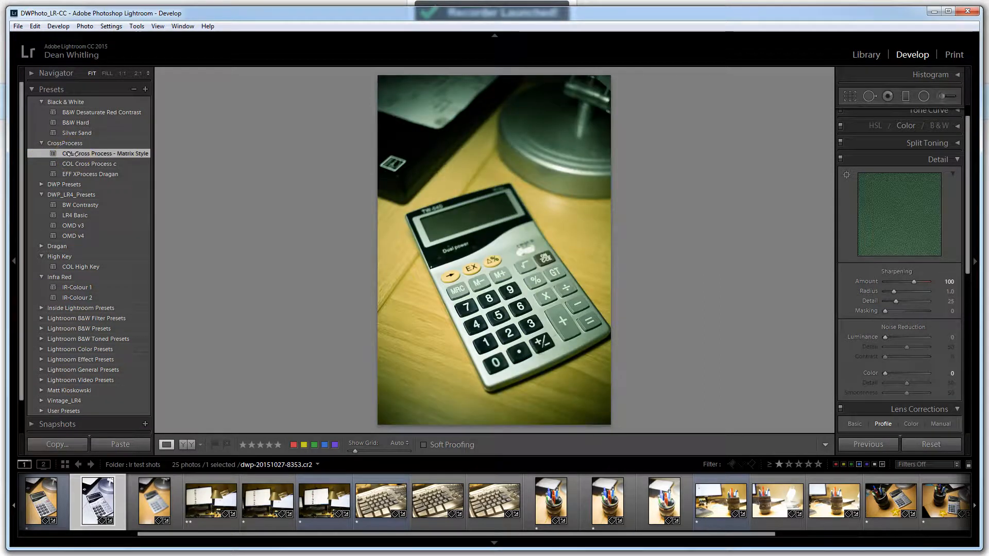
{"action": "left_click", "coordinate": [82, 164]}
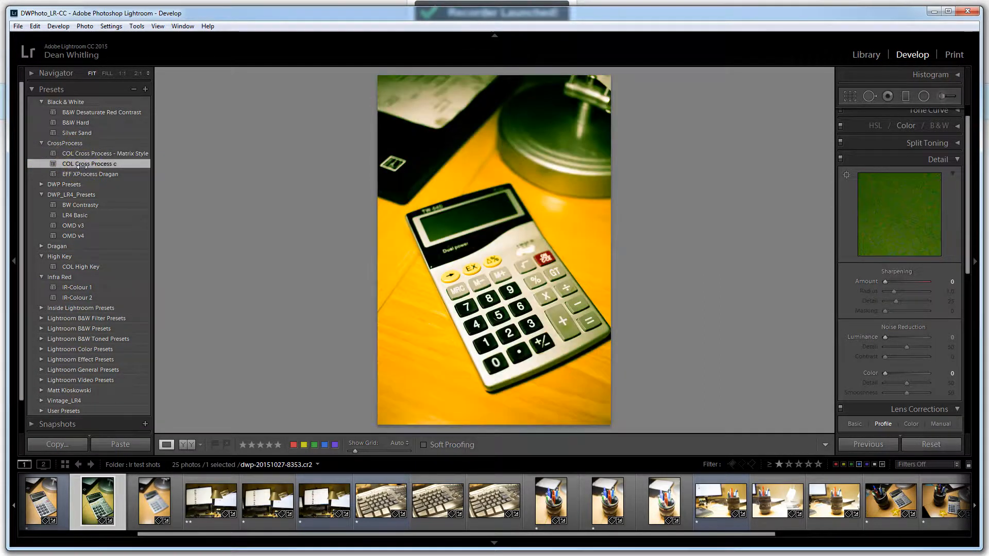
{"action": "left_click", "coordinate": [83, 174]}
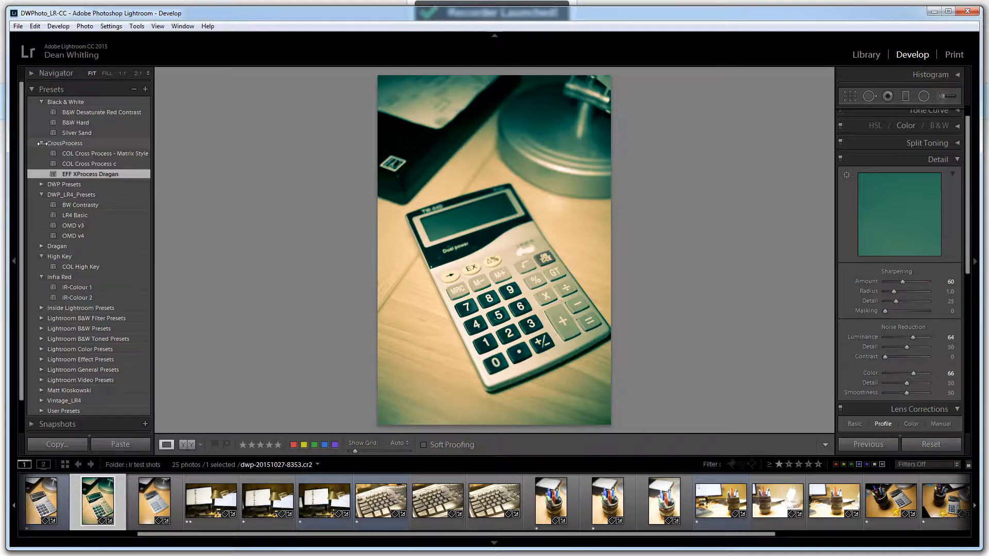
Collapse the CrossProcess and Black & White preset groups and apply the LR4 Basic preset
{"action": "left_click", "coordinate": [42, 143]}
{"action": "left_click", "coordinate": [41, 102]}
{"action": "left_click", "coordinate": [74, 144]}
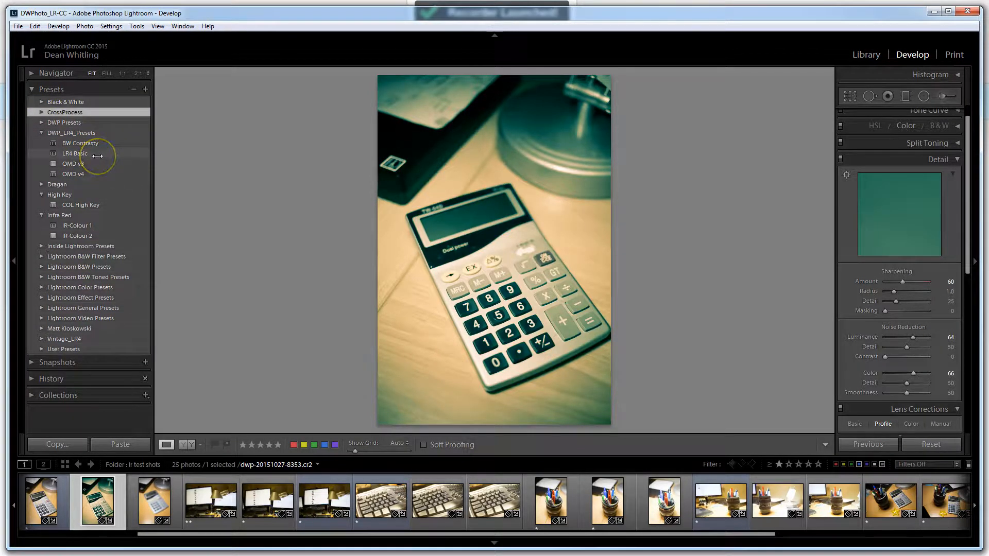
{"action": "left_click", "coordinate": [75, 153]}
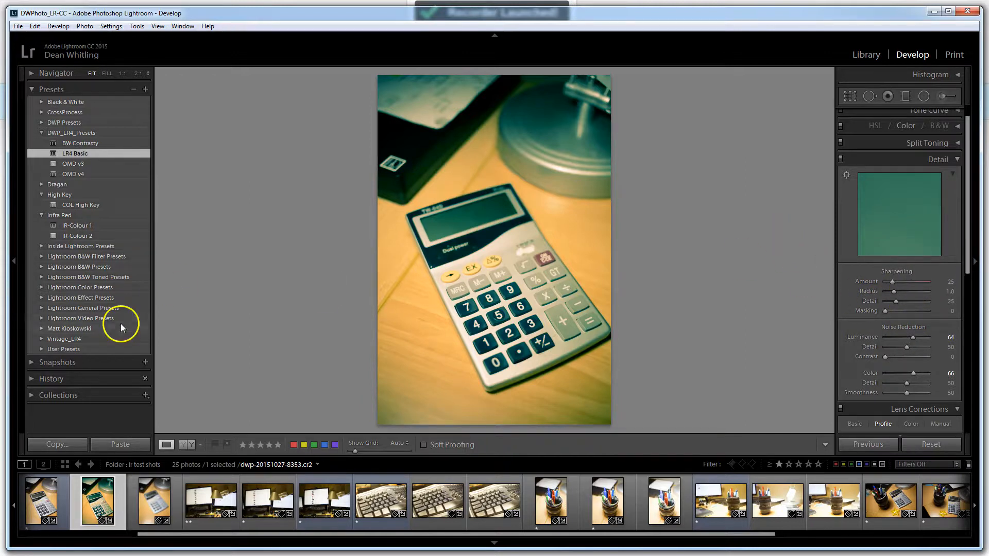
Revert the photo to its Import/LR4 Basic history state and reapply the LR4 Basic preset
{"action": "left_click", "coordinate": [32, 379]}
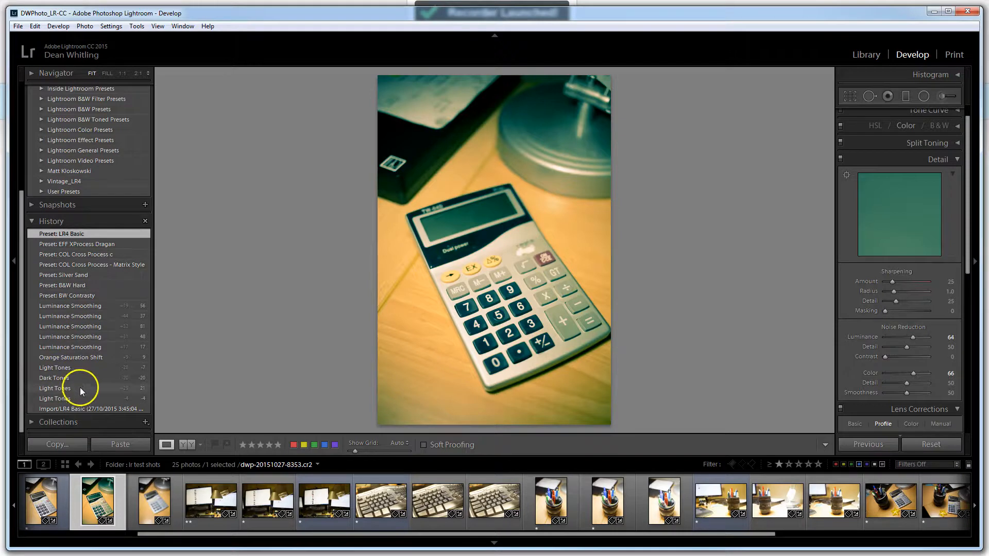
{"action": "left_click", "coordinate": [73, 409]}
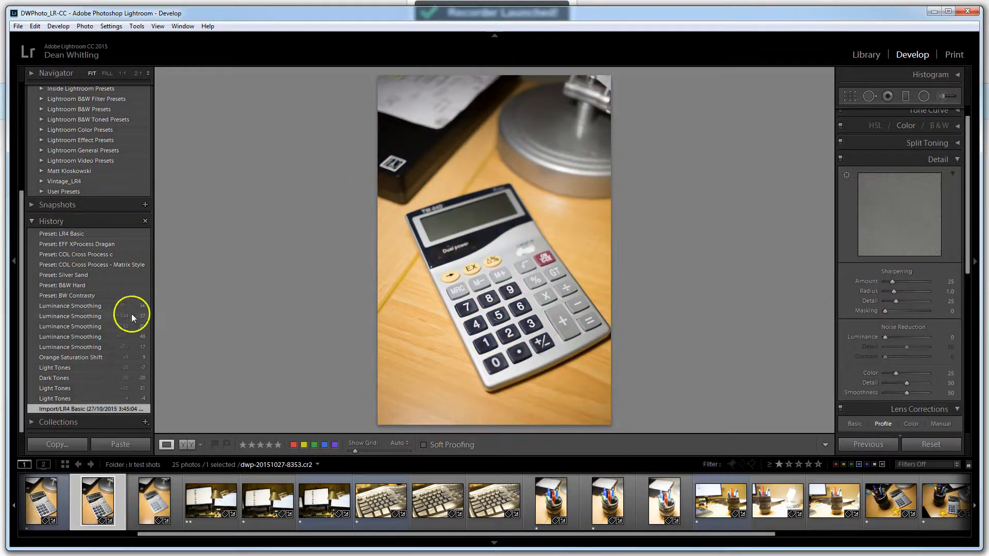
{"action": "scroll", "coordinate": [135, 325], "scroll_direction": "up", "scroll_amount": 3}
{"action": "scroll", "coordinate": [67, 146], "scroll_direction": "up", "scroll_amount": 4}
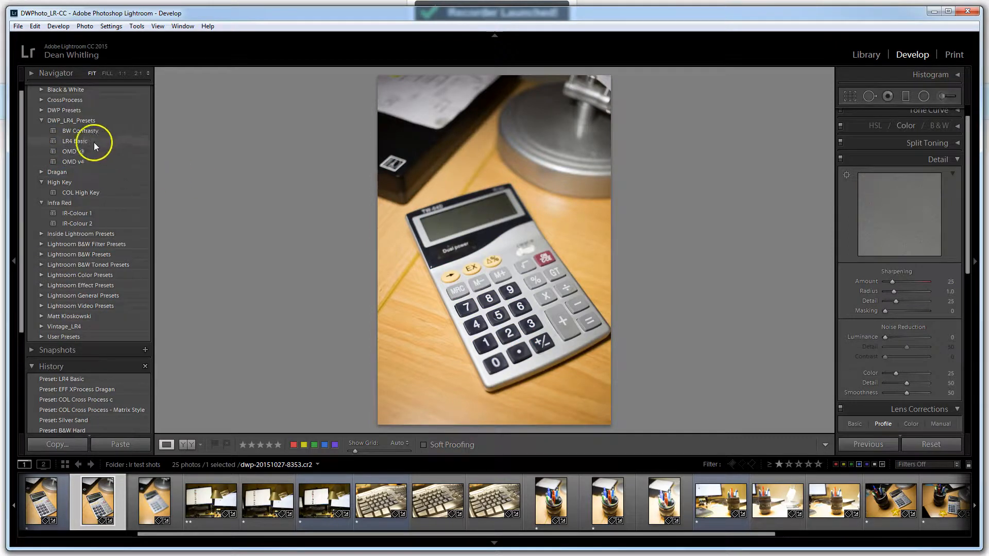
{"action": "left_click", "coordinate": [79, 138]}
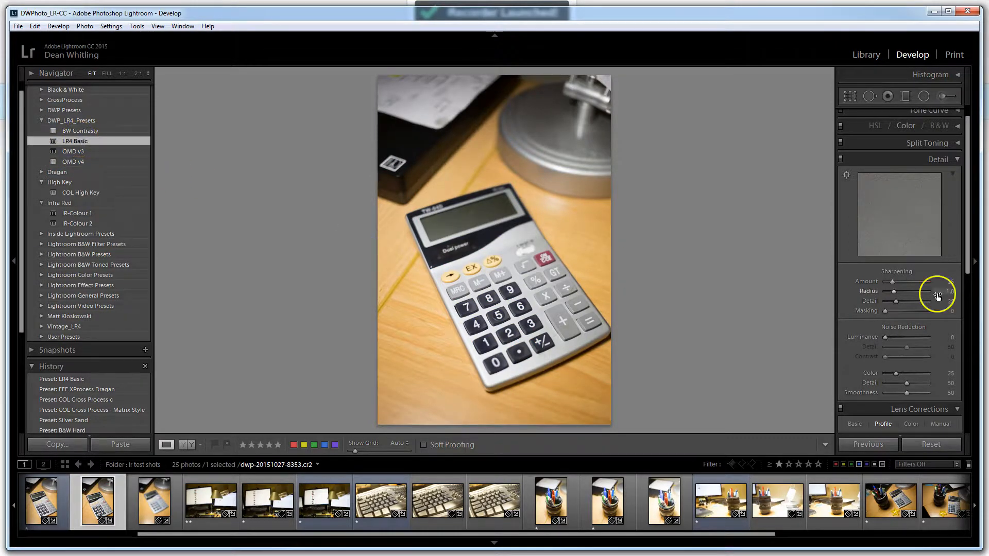
Collapse the Detail section and expand the Basic section to review the settings of the LR4 Basic preset
{"action": "left_click", "coordinate": [956, 159]}
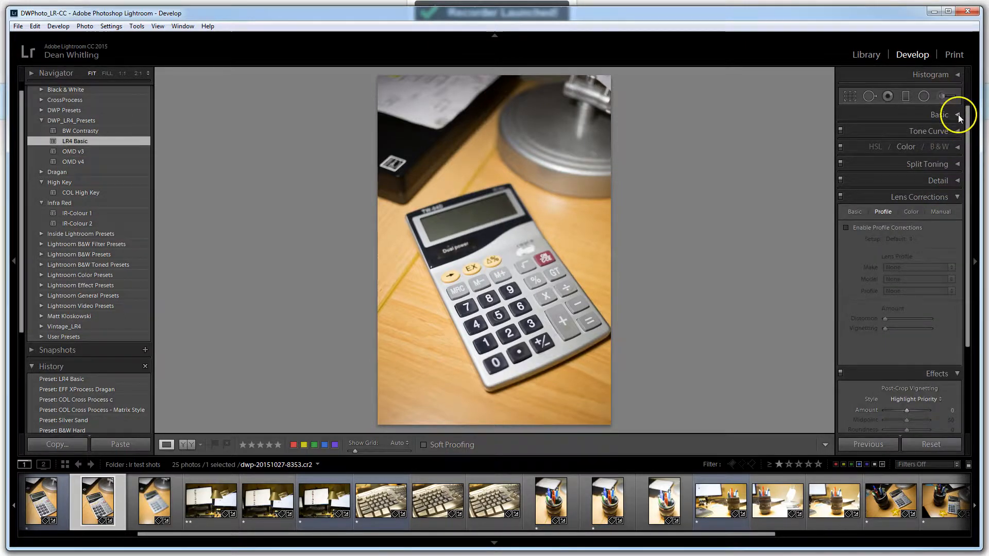
{"action": "left_click", "coordinate": [956, 115]}
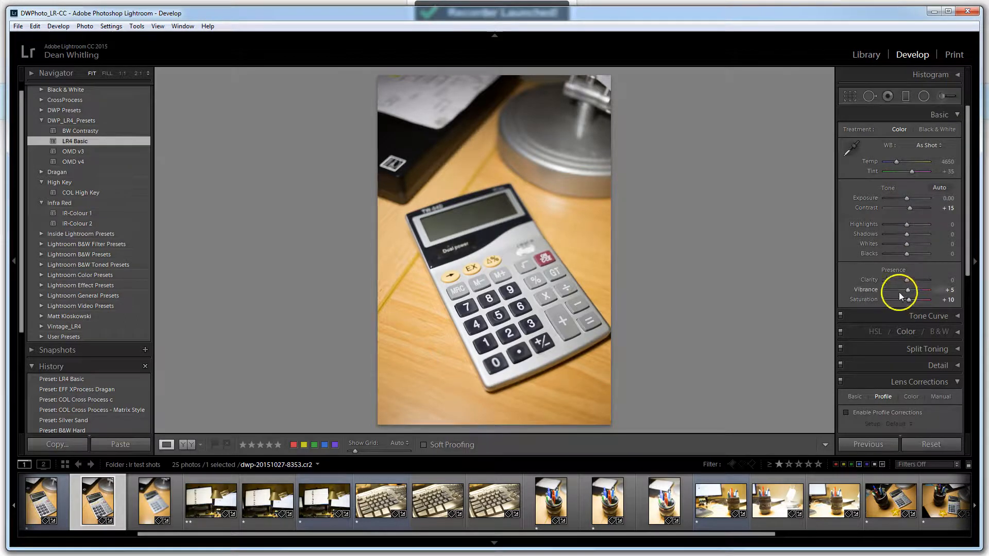
{"action": "scroll", "coordinate": [926, 329], "scroll_direction": "down", "scroll_amount": 3}
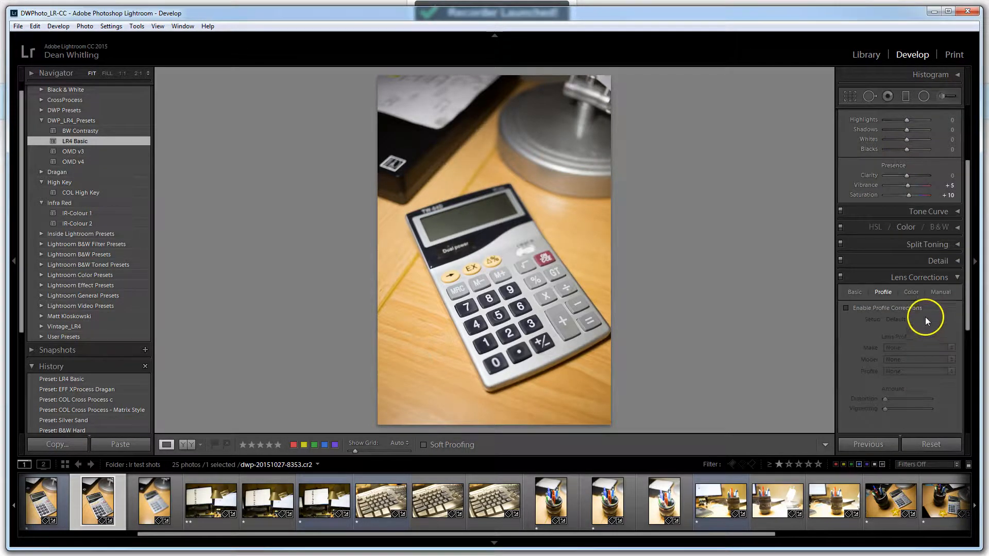
{"action": "left_click", "coordinate": [195, 250]}
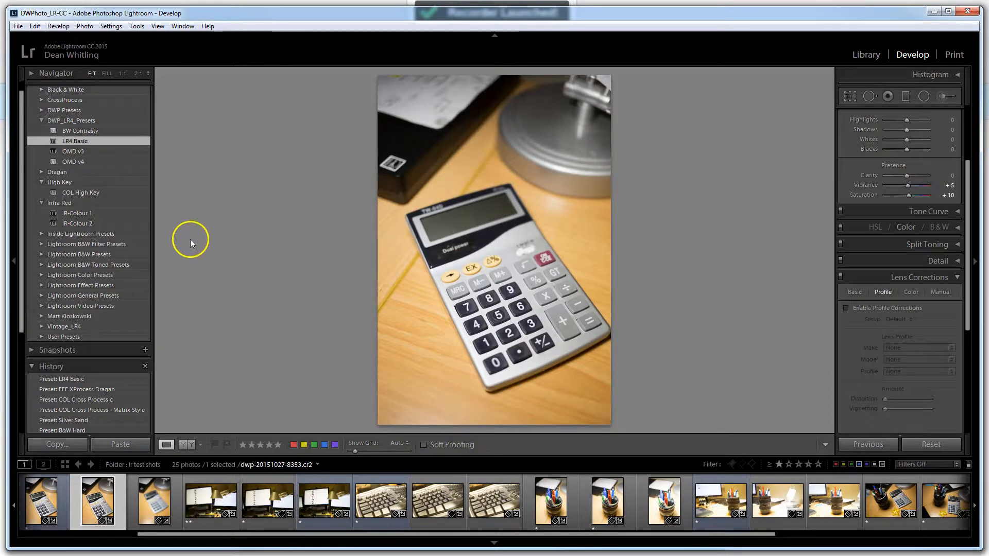
Step through the photo's history from the LR4 Basic preset down to Luminance Smoothing, and return to the Import/LR4 Basic state
{"action": "scroll", "coordinate": [88, 220], "scroll_direction": "up", "scroll_amount": 1}
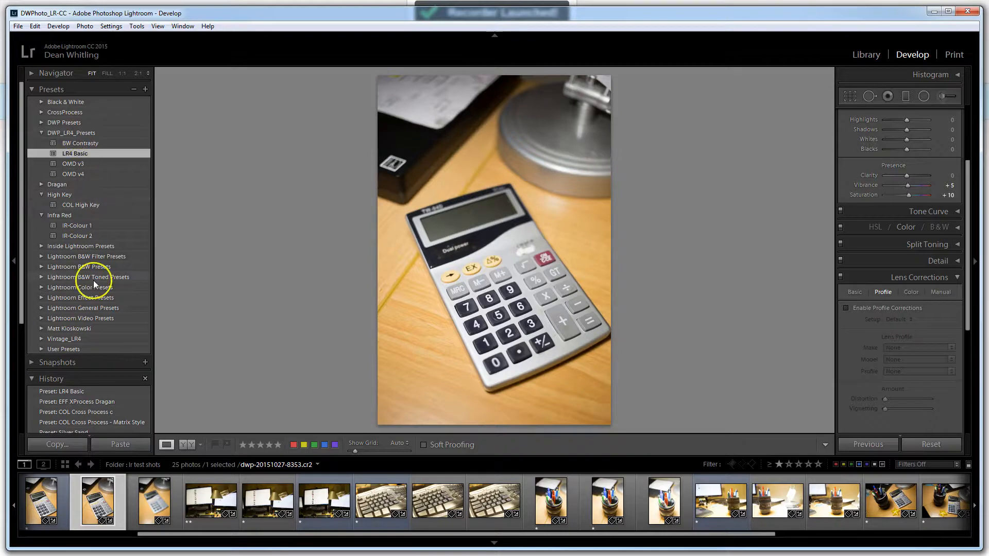
{"action": "left_click", "coordinate": [60, 382]}
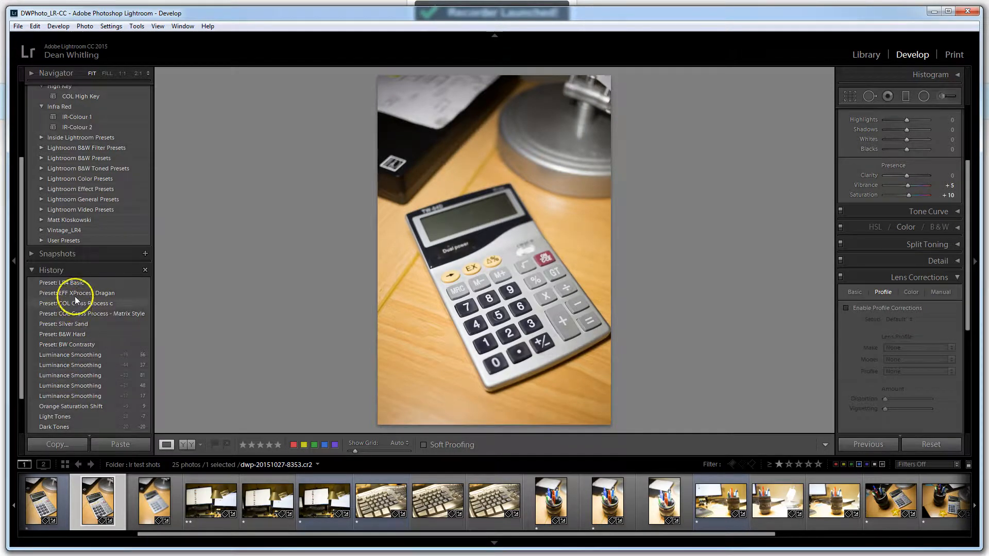
{"action": "scroll", "coordinate": [80, 296], "scroll_direction": "down", "scroll_amount": 4}
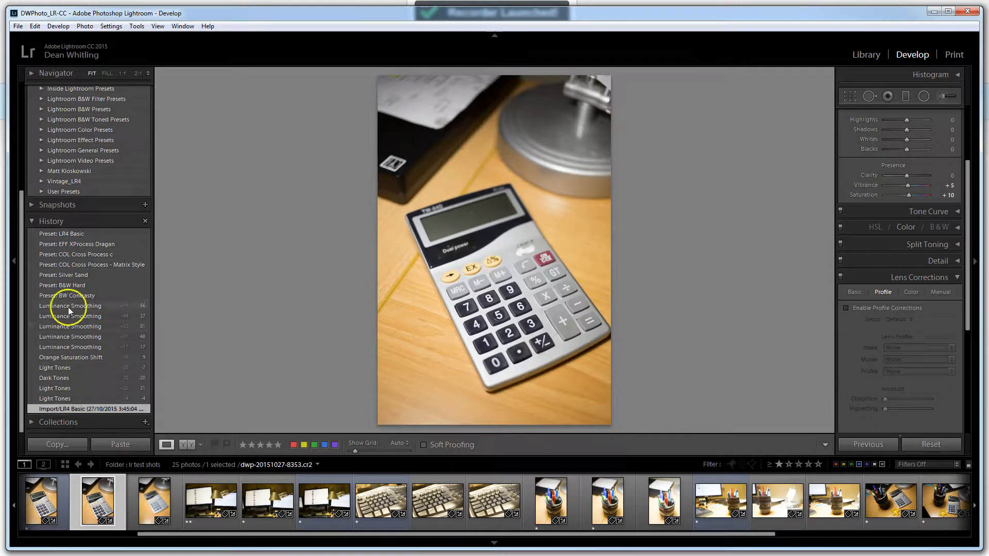
{"action": "left_click", "coordinate": [69, 236]}
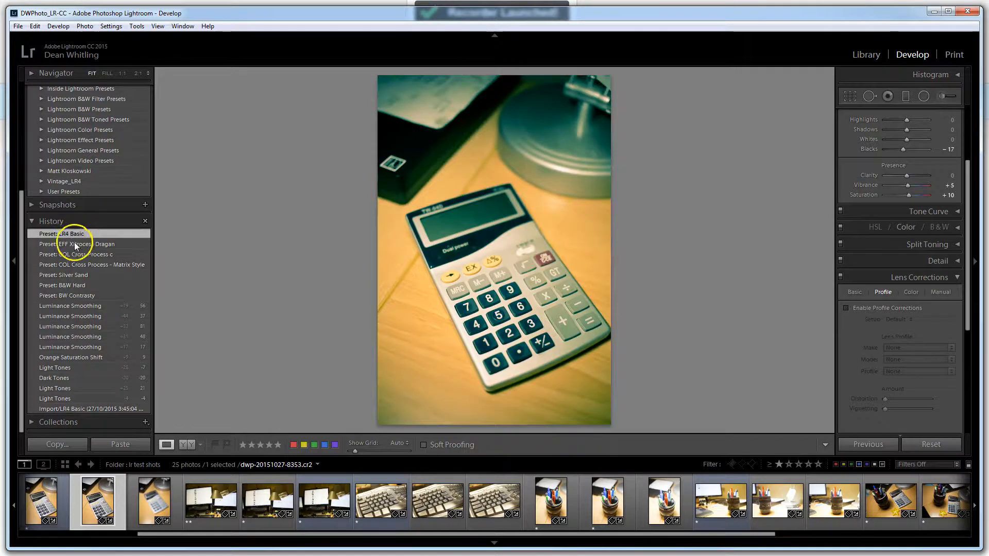
{"action": "left_click", "coordinate": [74, 242]}
{"action": "left_click", "coordinate": [76, 256]}
{"action": "left_click", "coordinate": [77, 264]}
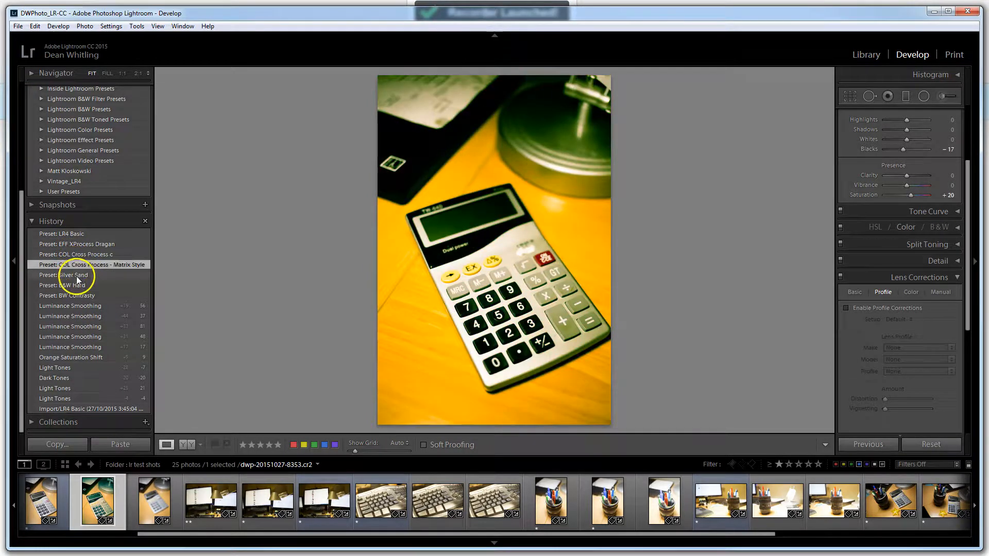
{"action": "left_click", "coordinate": [76, 275]}
{"action": "left_click", "coordinate": [76, 286]}
{"action": "left_click", "coordinate": [77, 306]}
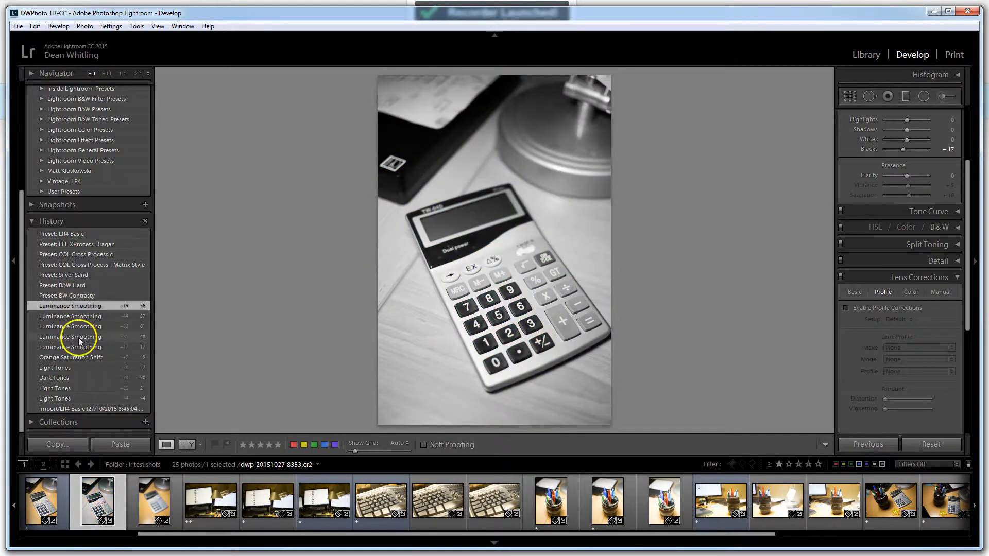
{"action": "left_click", "coordinate": [82, 408]}
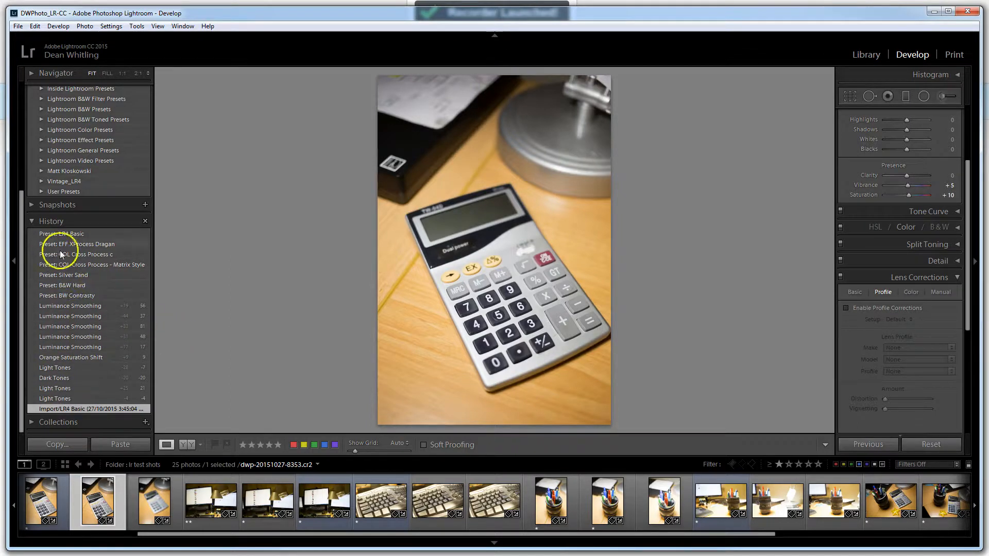
Collapse the Presets section and leave only the History section expanded
{"action": "left_click", "coordinate": [33, 221]}
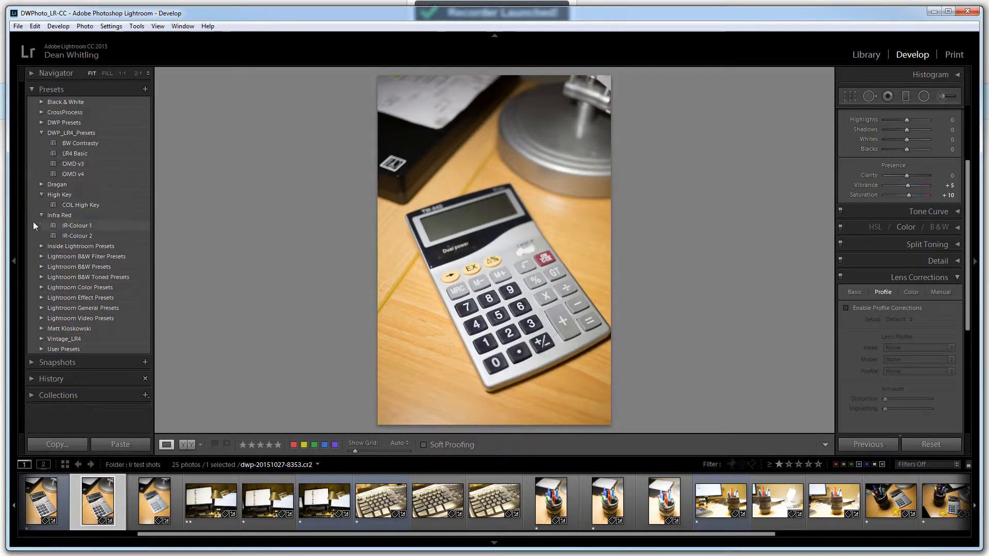
{"action": "left_click", "coordinate": [33, 90]}
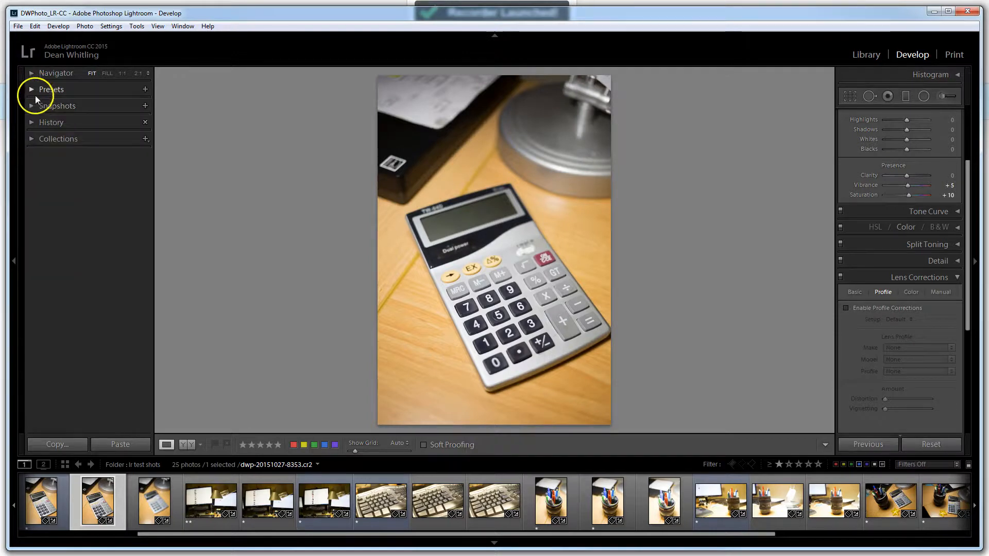
{"action": "left_click", "coordinate": [32, 122]}
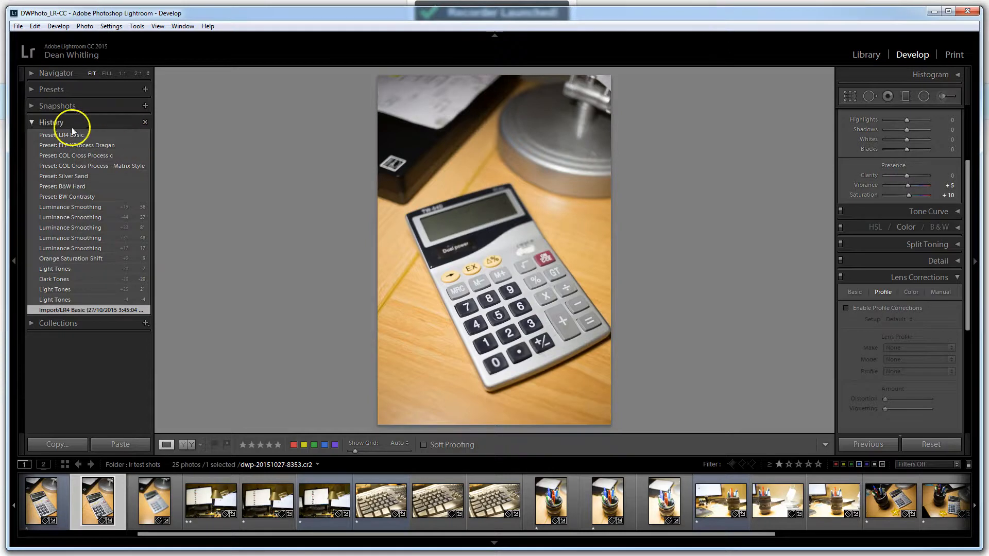
Convert the photo to black and white and compare its before and after versions side by side
{"action": "left_click", "coordinate": [954, 228]}
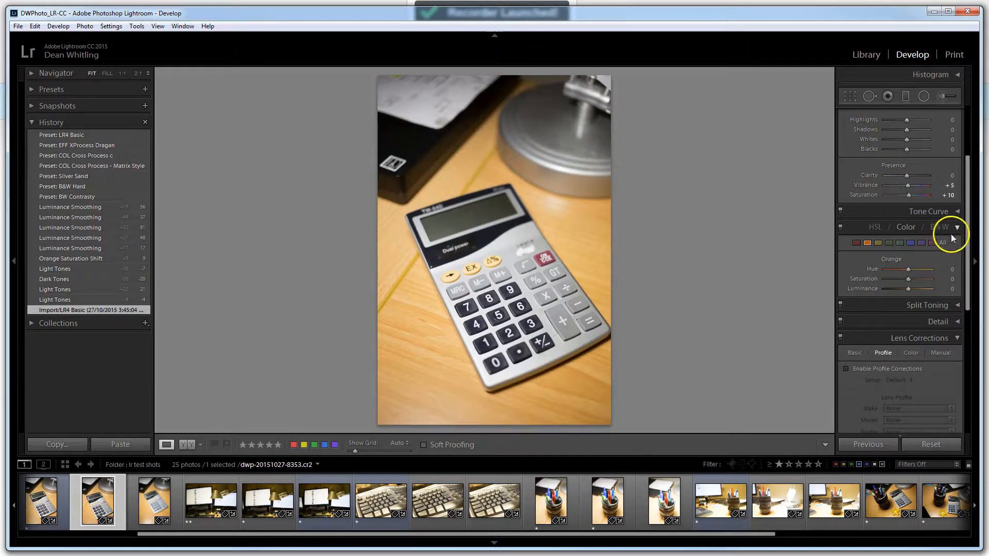
{"action": "left_click", "coordinate": [943, 228]}
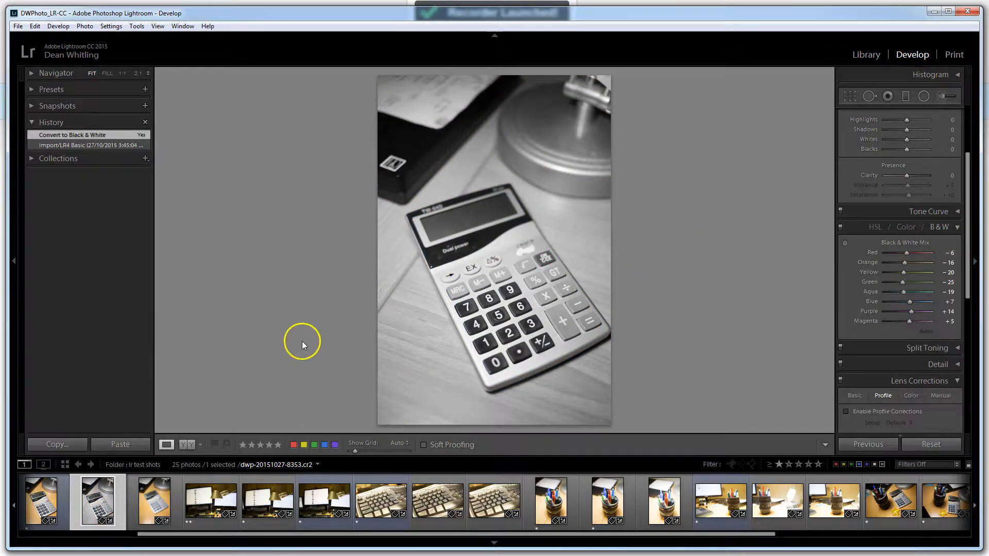
{"action": "left_click", "coordinate": [188, 443]}
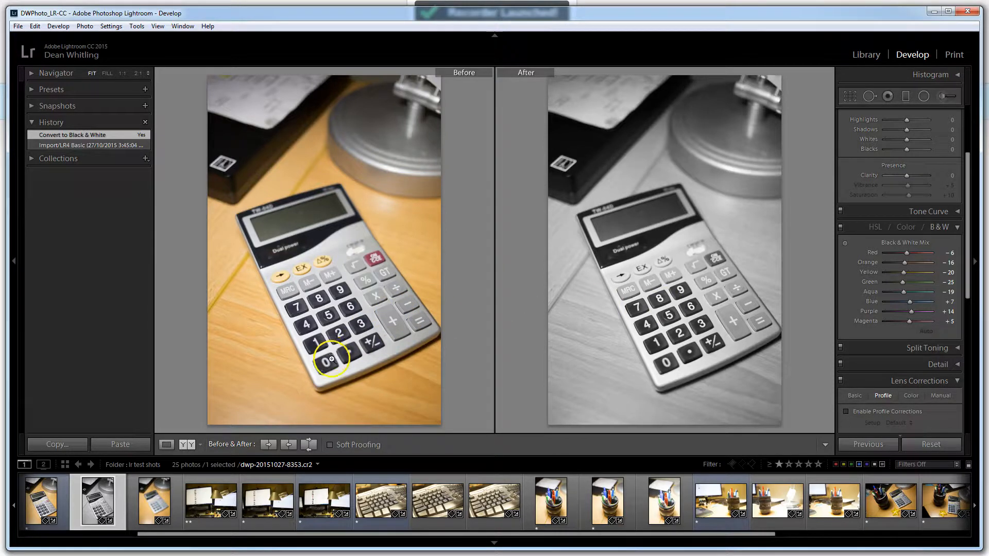
{"action": "left_click", "coordinate": [165, 444]}
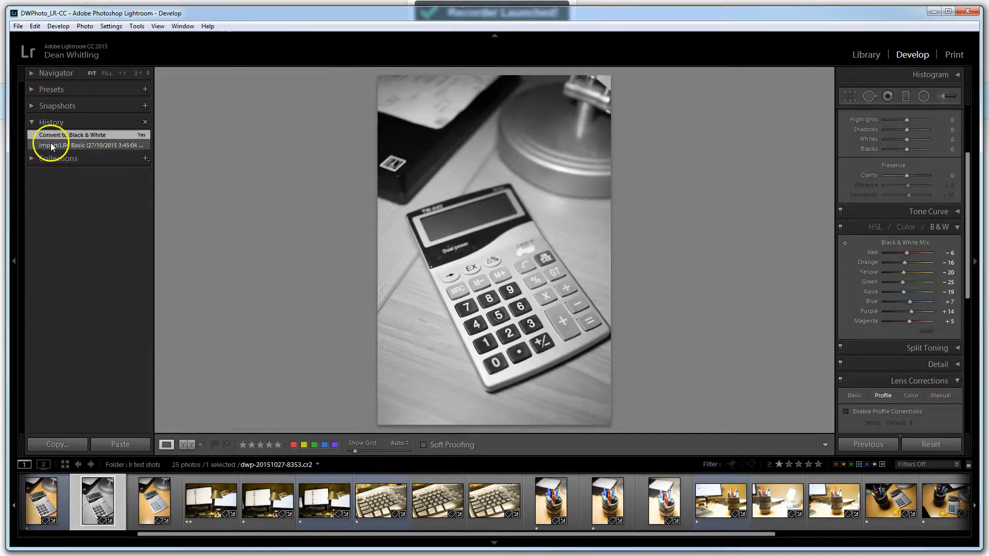
Return the photo to its Import/LR4 Basic history state and check the calculator keys at 1:1
{"action": "left_click", "coordinate": [50, 144]}
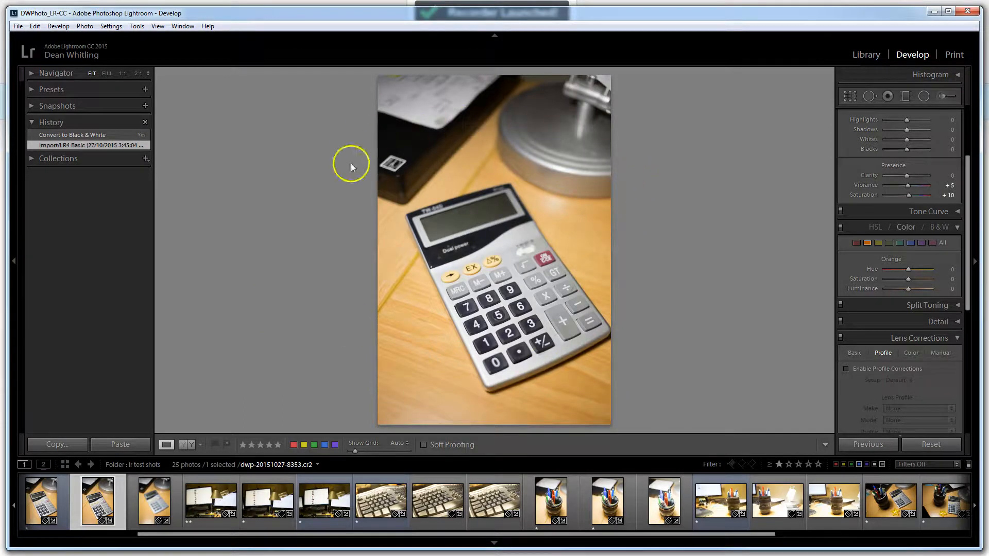
{"action": "left_click", "coordinate": [490, 282]}
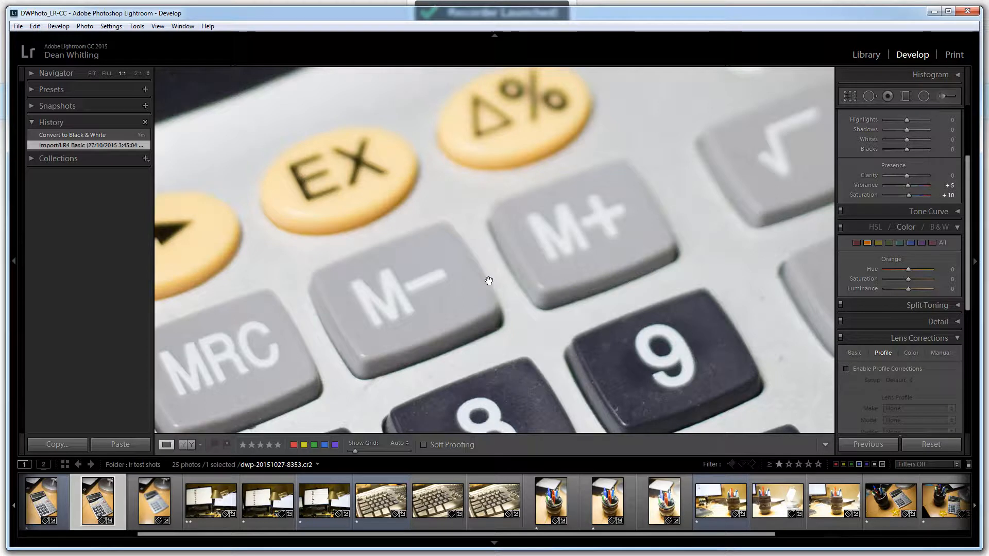
{"action": "left_click", "coordinate": [489, 281]}
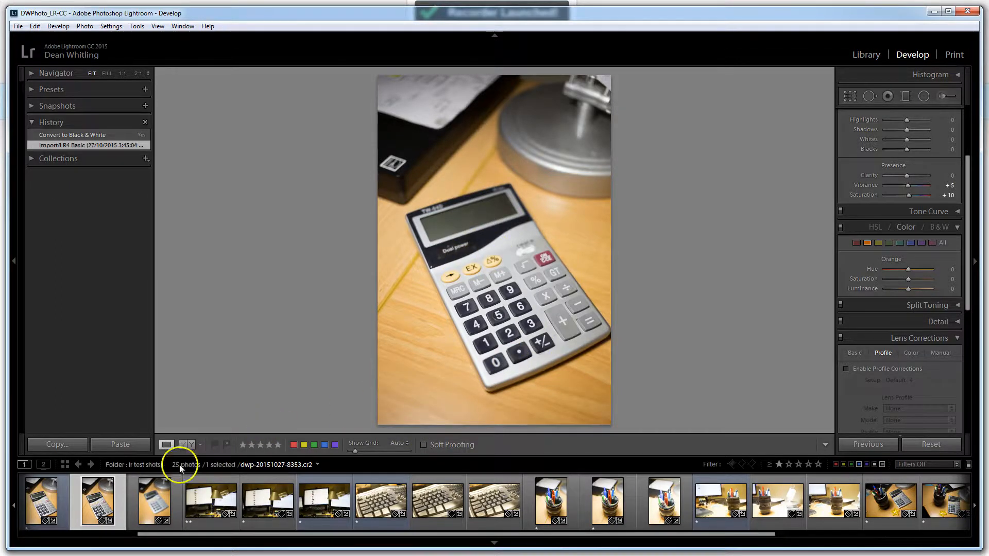
Open the photo dwp-20151027-8347.cr2 and briefly show its histogram
{"action": "left_click", "coordinate": [50, 498]}
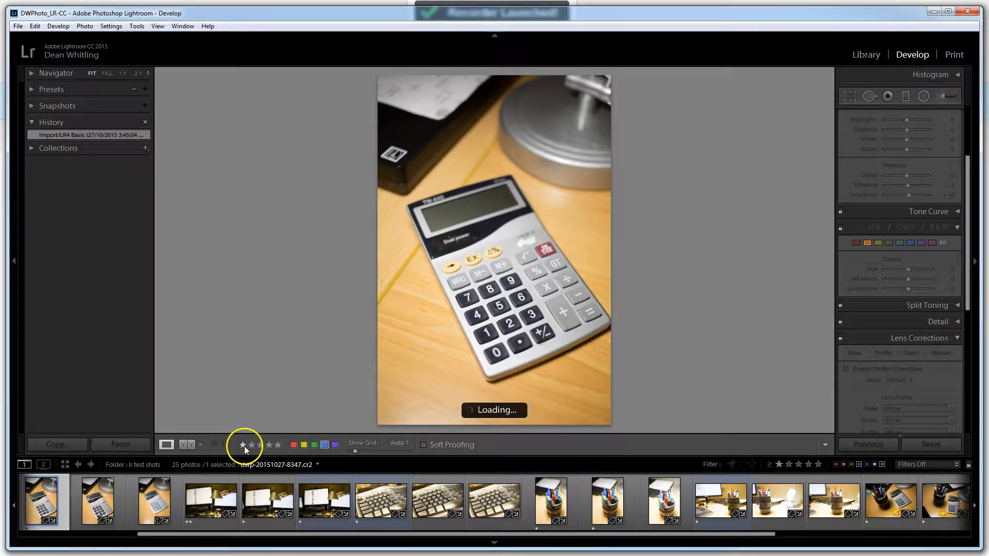
{"action": "left_click", "coordinate": [323, 444]}
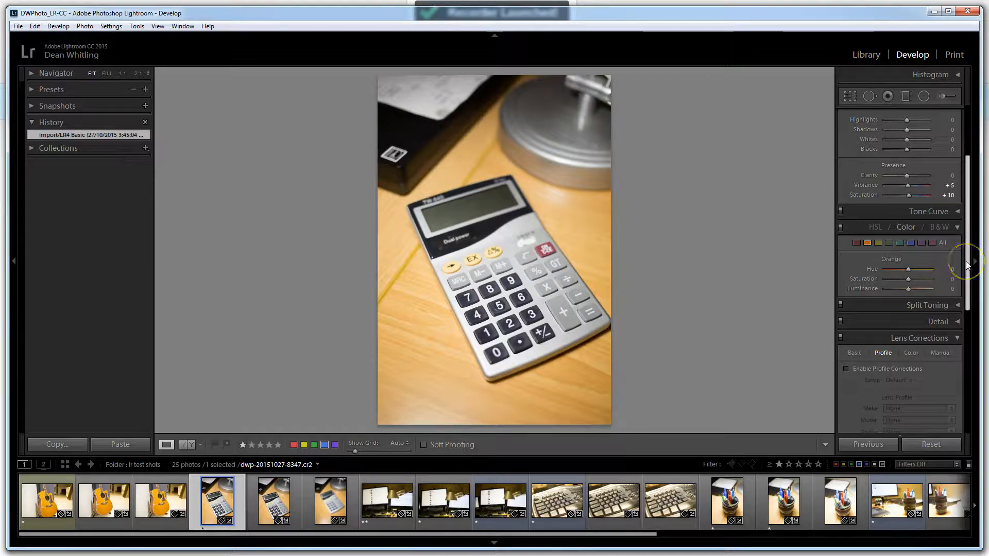
{"action": "left_click", "coordinate": [957, 75]}
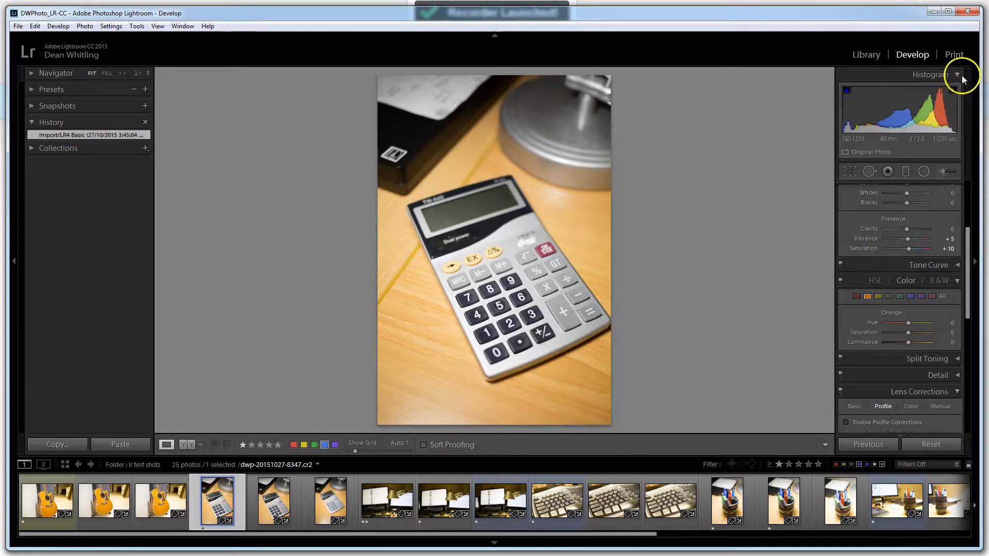
{"action": "left_click", "coordinate": [959, 75]}
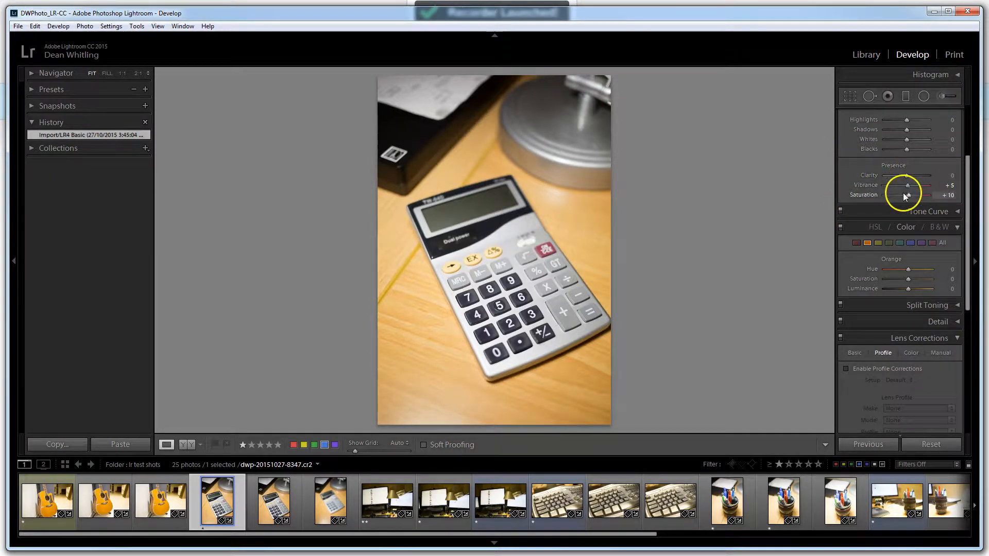
Collapse the Basic, HSL / Color / B&W, Lens Corrections and Effects sections, and view the histogram before hiding it again
{"action": "left_click_drag", "start_coordinate": [966, 168], "coordinate": [969, 109]}
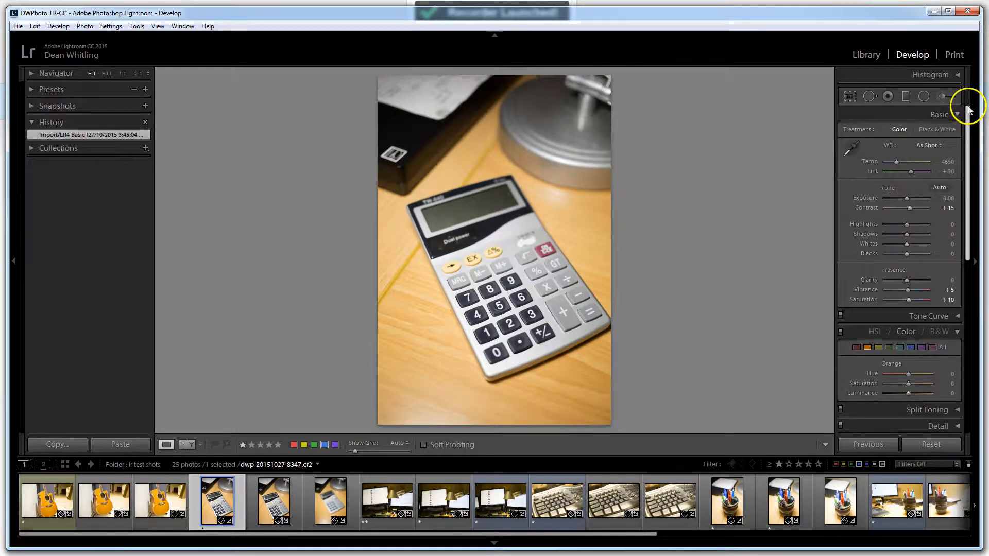
{"action": "left_click", "coordinate": [953, 112]}
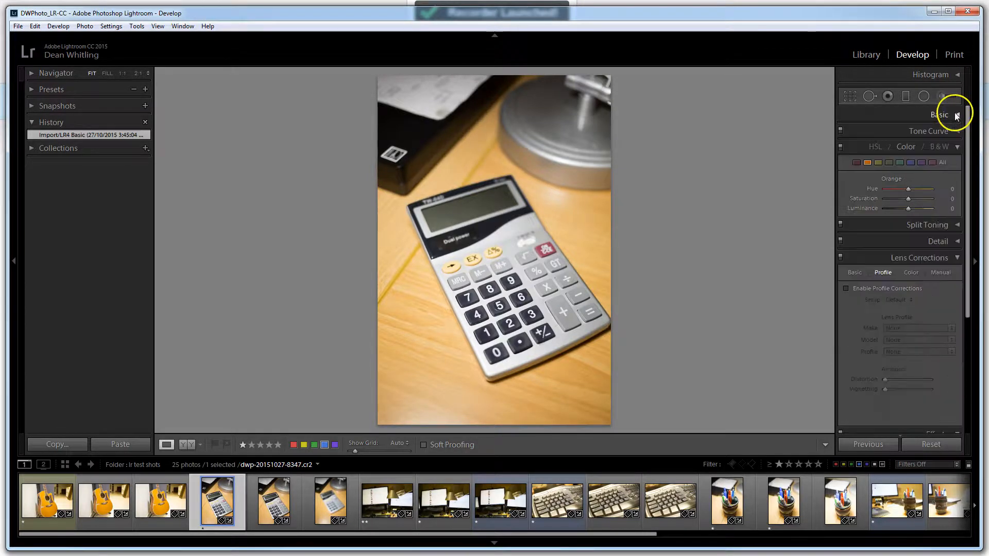
{"action": "left_click", "coordinate": [960, 149]}
{"action": "left_click", "coordinate": [953, 195]}
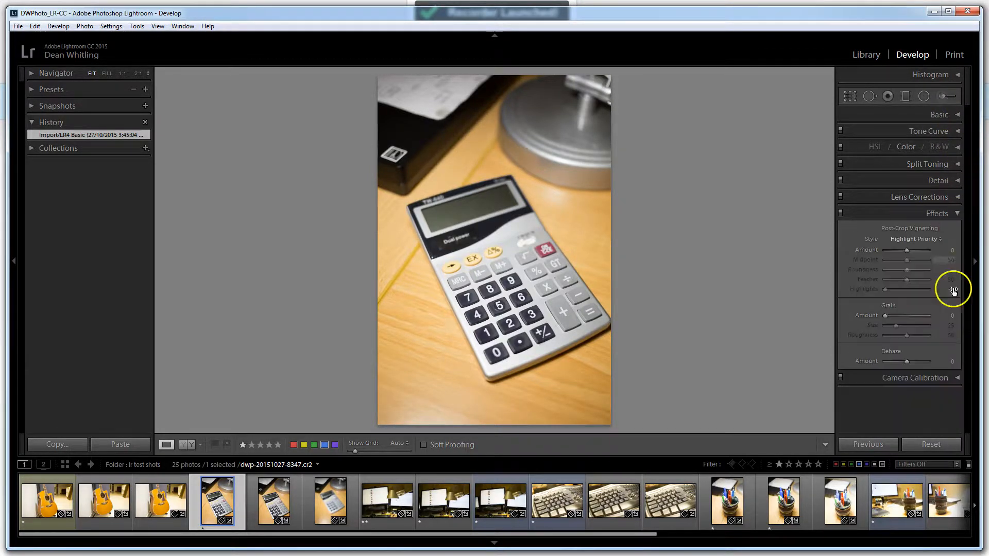
{"action": "left_click", "coordinate": [955, 211]}
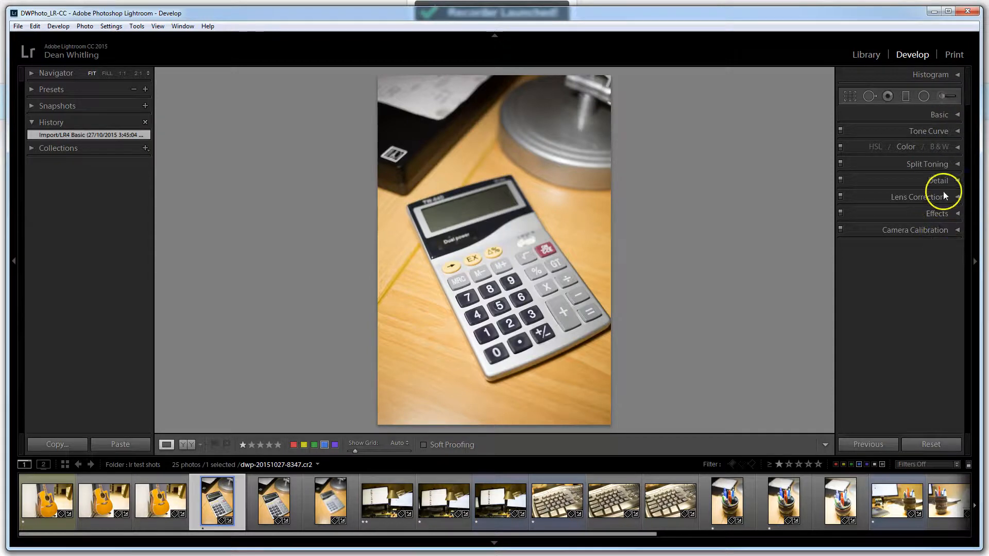
{"action": "left_click", "coordinate": [956, 76]}
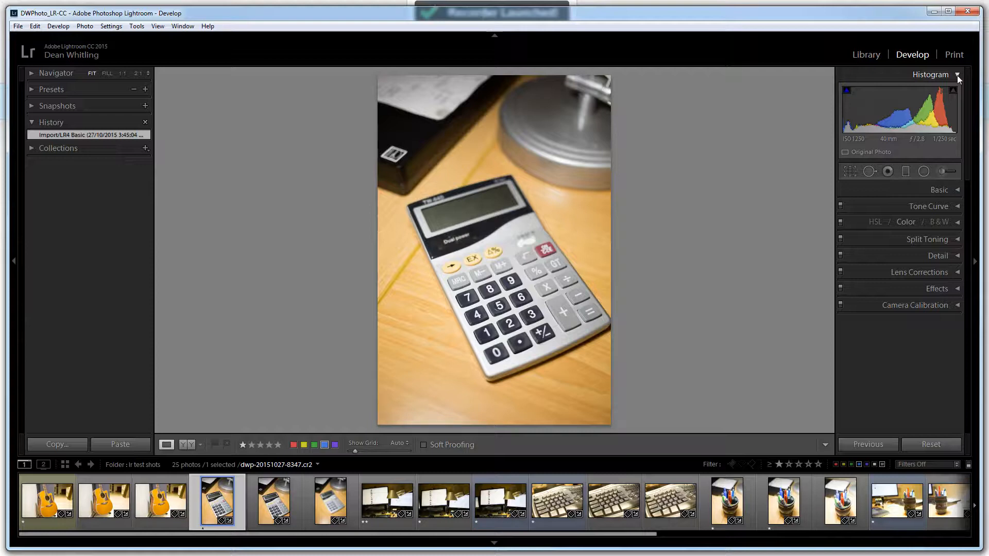
{"action": "left_click", "coordinate": [956, 75]}
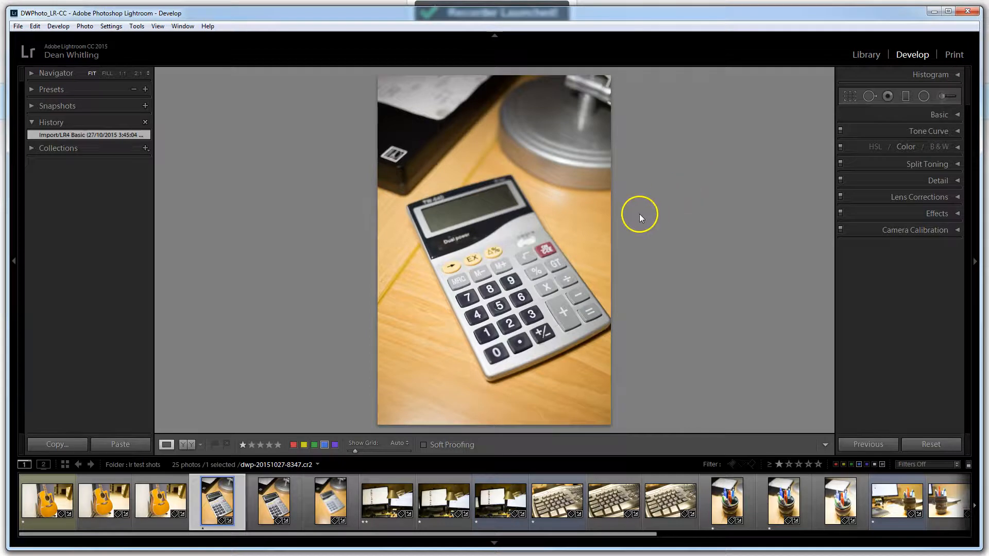
Crop the photo inward from its upper-right corner at the Original aspect, and compare it with the Import/LR4 Basic history state
{"action": "left_click", "coordinate": [848, 96]}
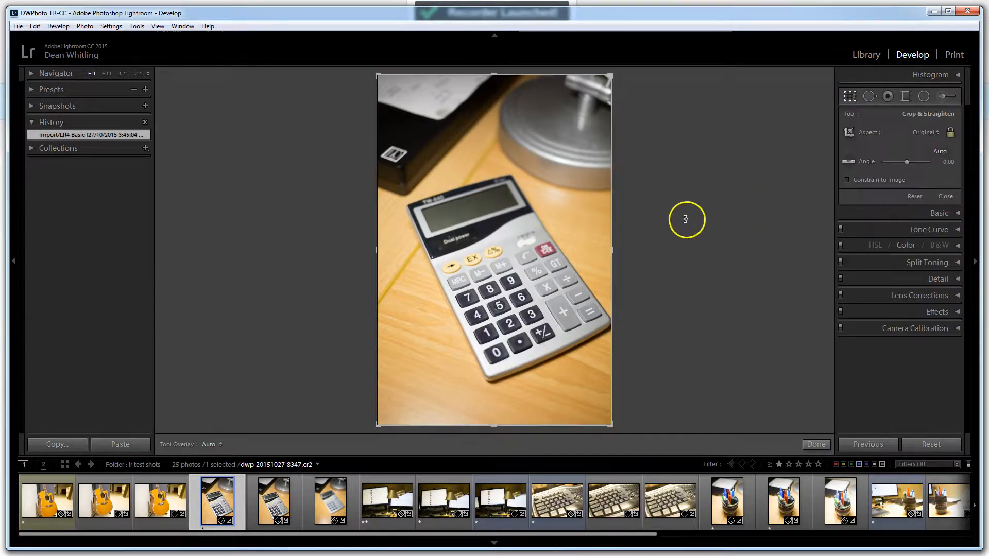
{"action": "left_click_drag", "start_coordinate": [613, 76], "coordinate": [577, 117]}
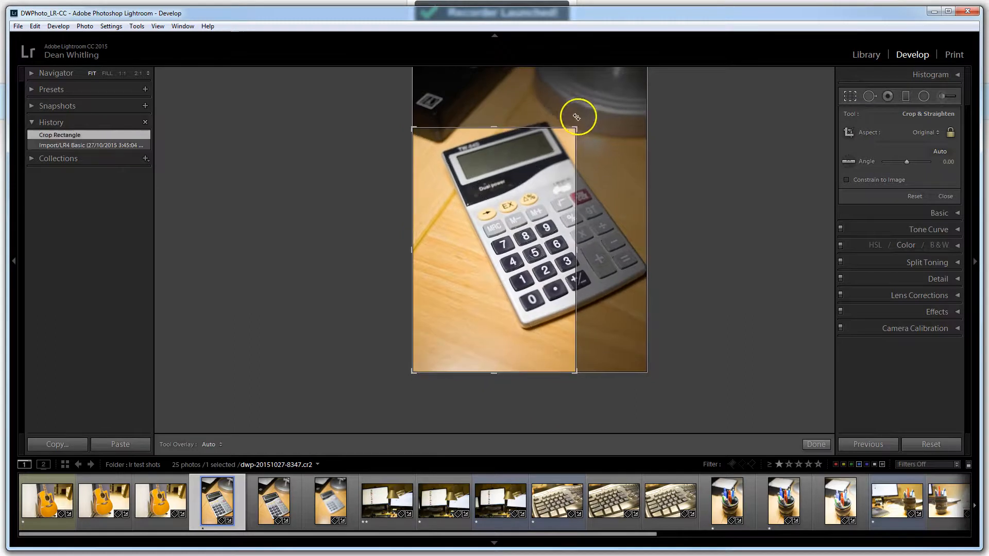
{"action": "double_click", "coordinate": [513, 188]}
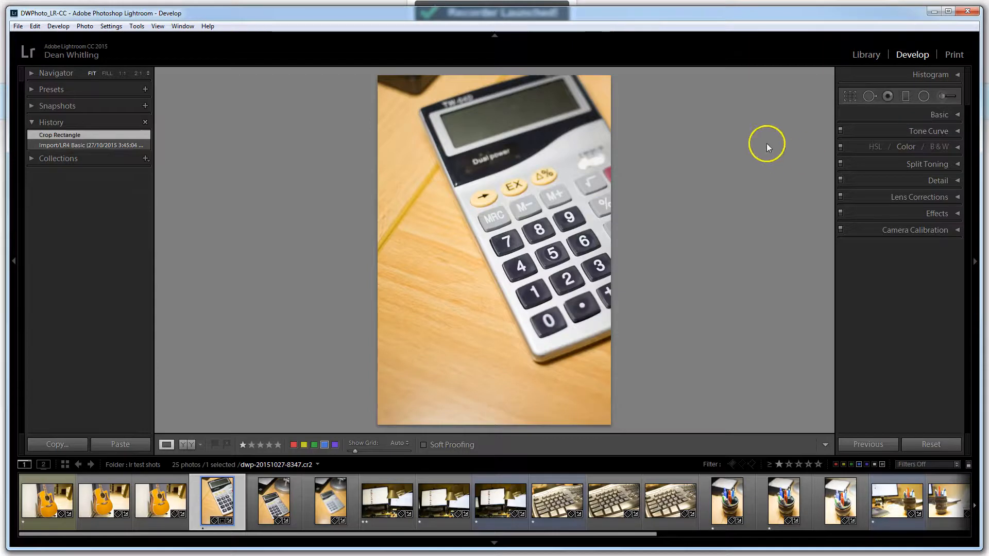
{"action": "left_click", "coordinate": [82, 145]}
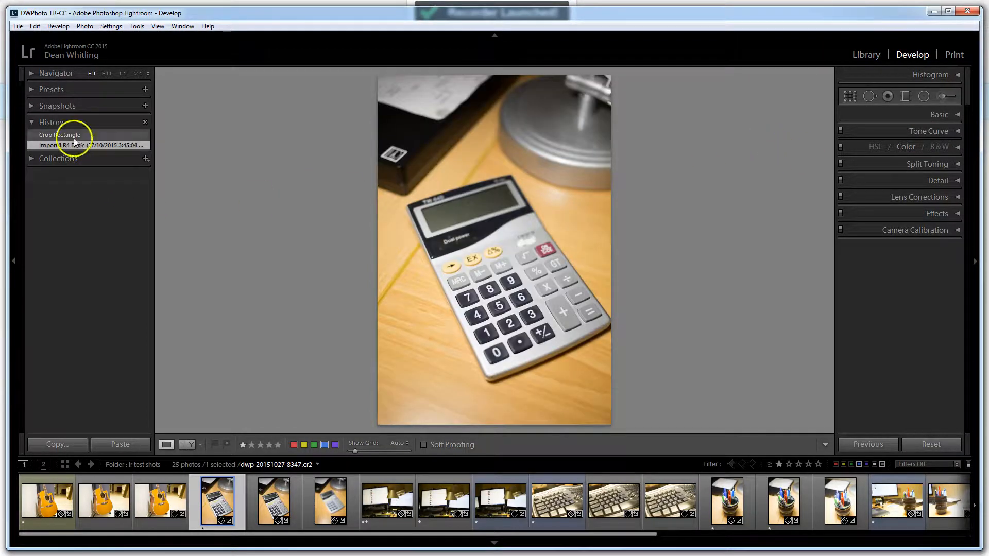
{"action": "left_click", "coordinate": [73, 137]}
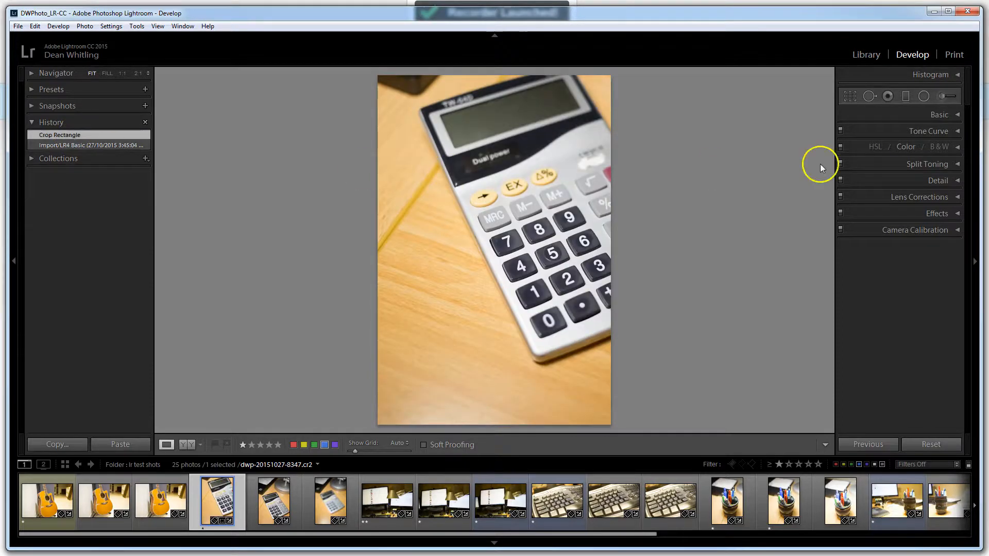
Reopen the crop of the calculator photo and reset it to the full frame
{"action": "left_click", "coordinate": [851, 94]}
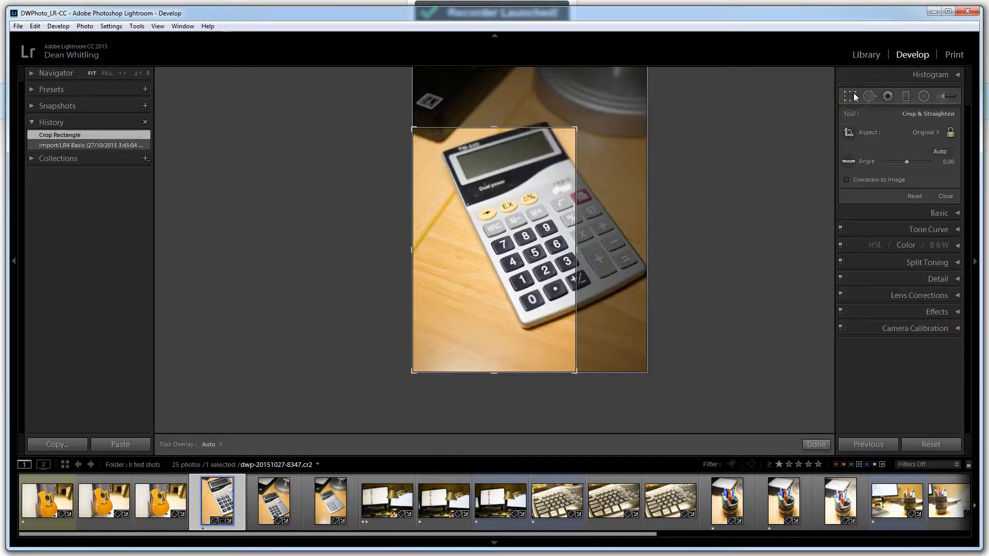
{"action": "left_click", "coordinate": [914, 197]}
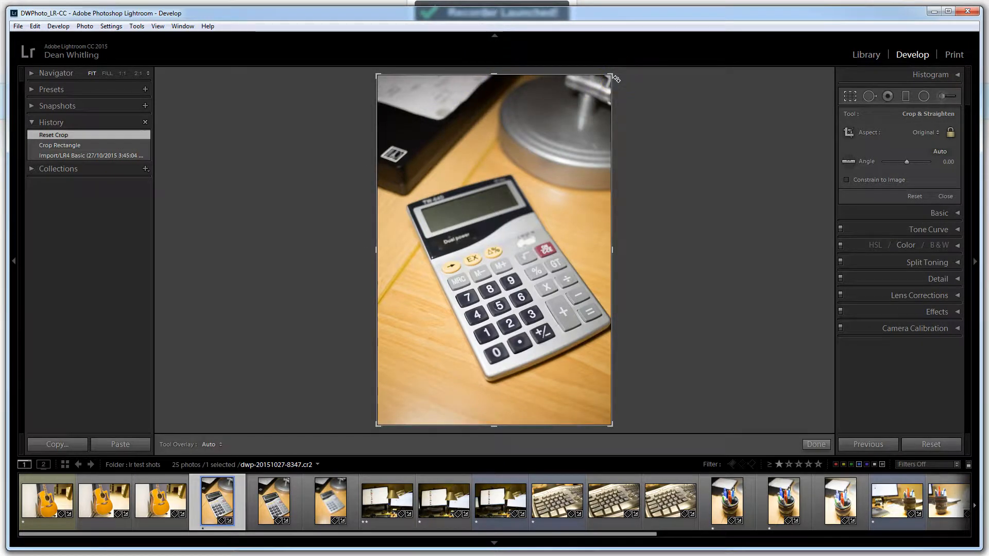
{"action": "left_click_drag", "start_coordinate": [611, 76], "coordinate": [644, 69]}
Unlock the crop aspect ratio and crop the photo freely to a narrow vertical strip
{"action": "left_click", "coordinate": [951, 133]}
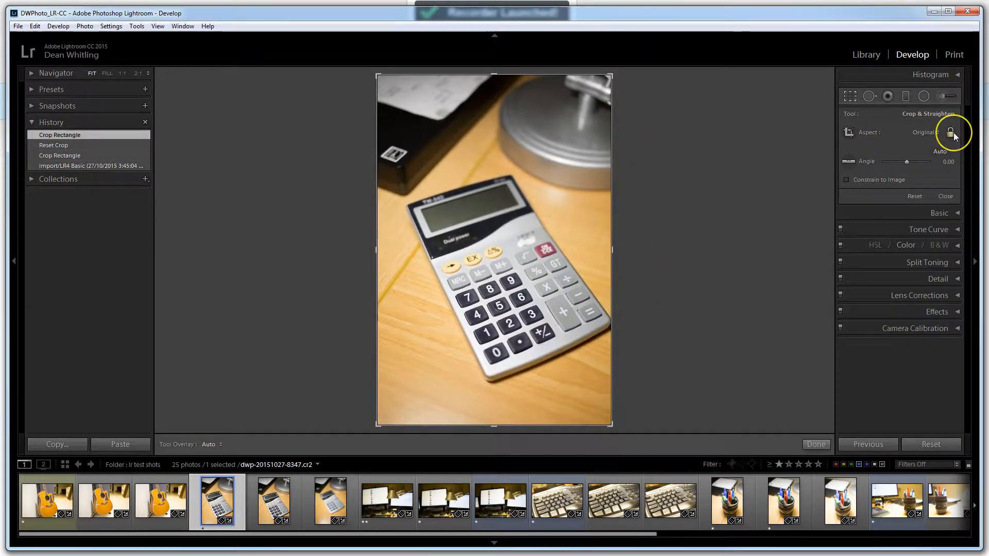
{"action": "left_click_drag", "start_coordinate": [610, 74], "coordinate": [541, 112]}
{"action": "key", "text": "Return"}
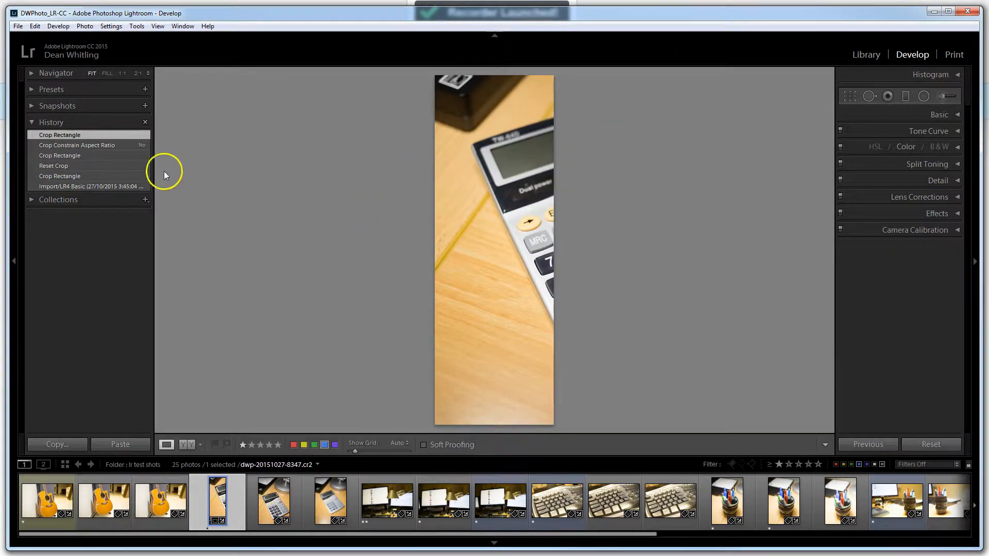
Return the photo to its Import/LR4 Basic history state and set its crop aspect to 16 x 9
{"action": "left_click", "coordinate": [72, 187]}
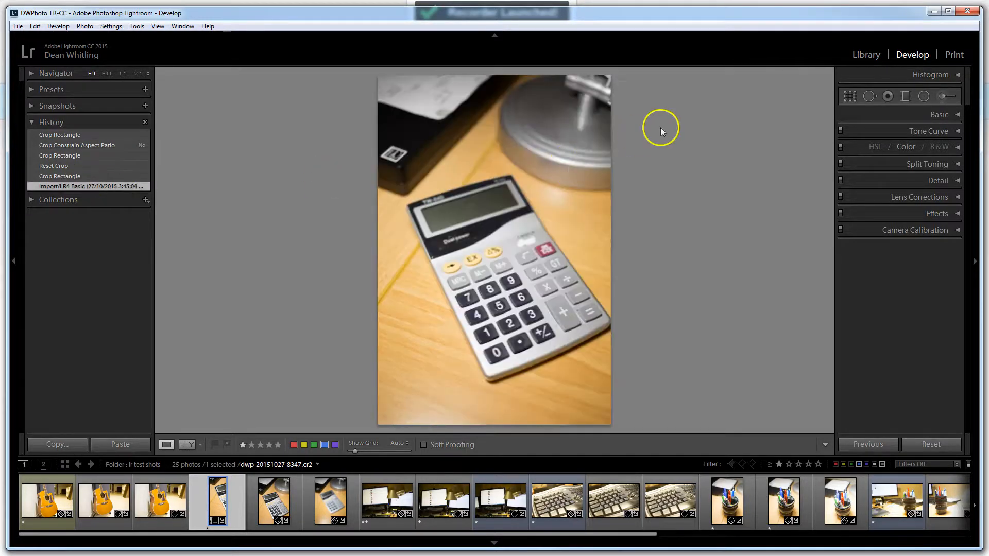
{"action": "left_click", "coordinate": [850, 97]}
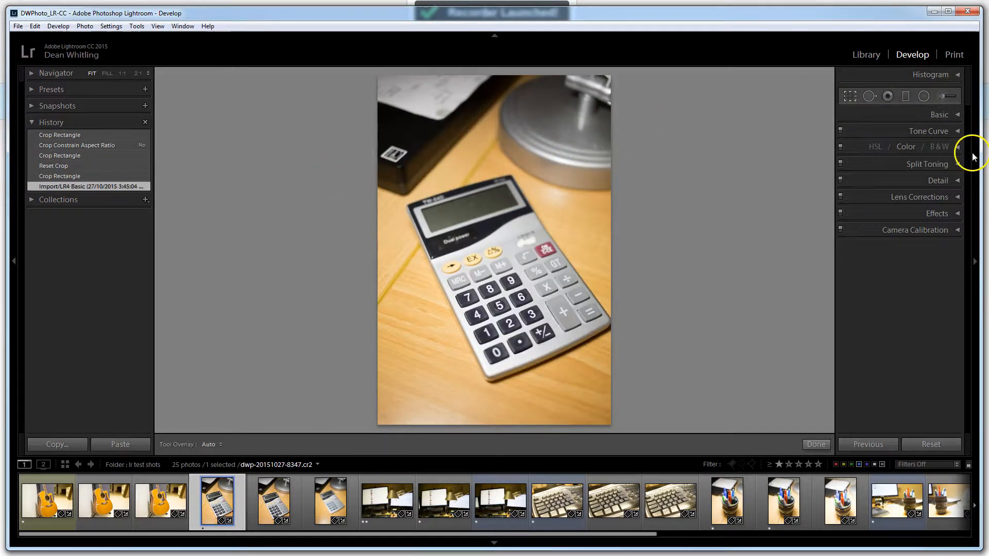
{"action": "left_click", "coordinate": [935, 132]}
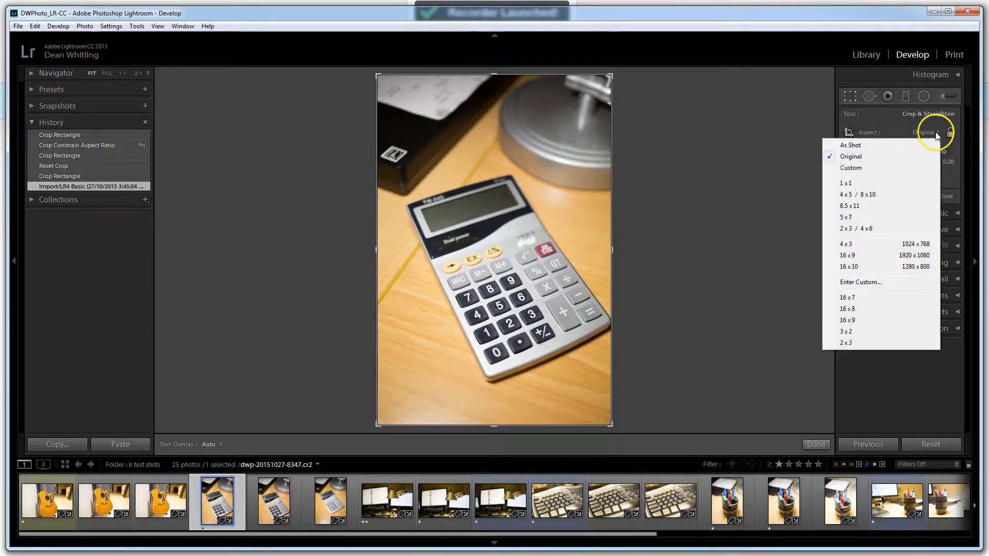
{"action": "left_click", "coordinate": [855, 320]}
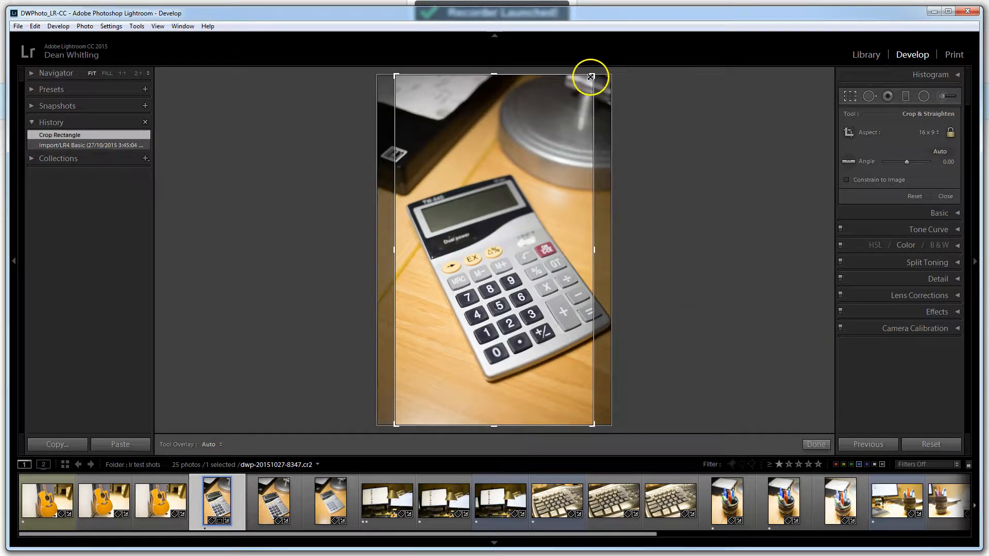
Crop the photo dwp-20151027-8350.cr2 to a 16 x 9 aspect, shifting the image slightly down within the crop frame
{"action": "left_click", "coordinate": [386, 499]}
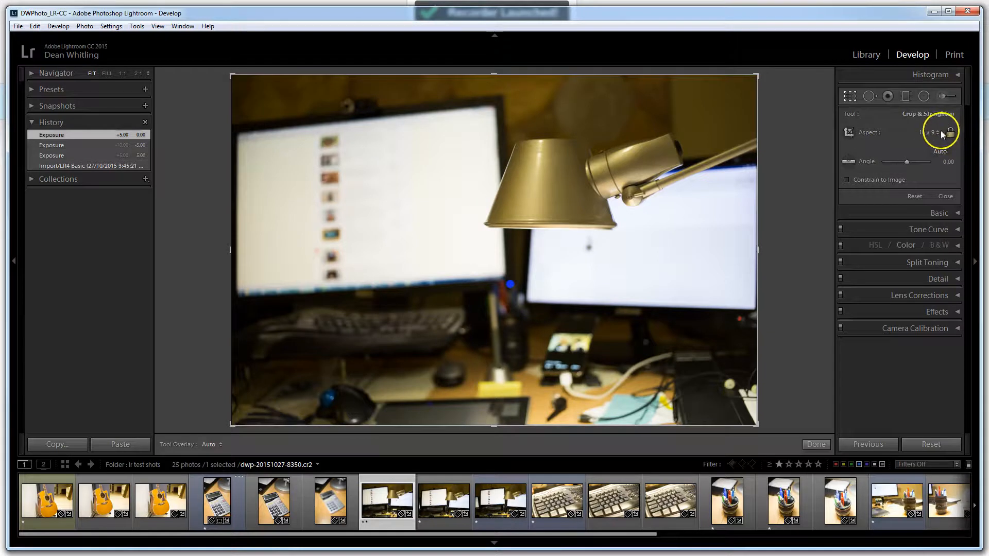
{"action": "left_click", "coordinate": [932, 132]}
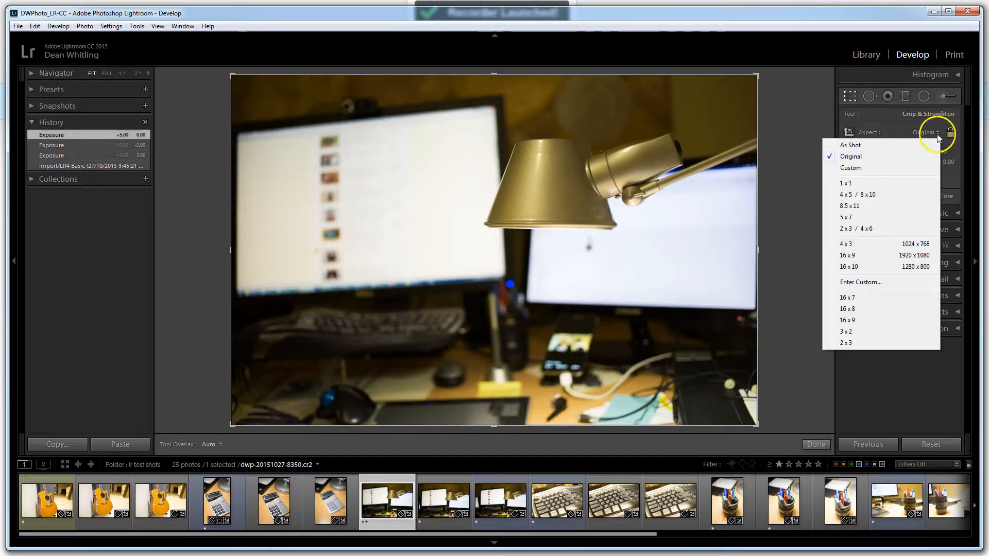
{"action": "left_click", "coordinate": [847, 320]}
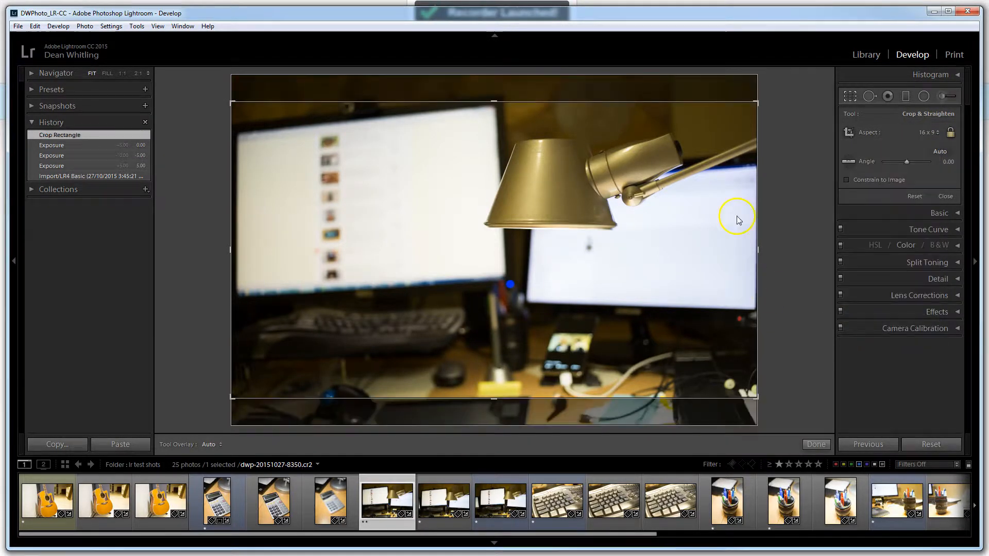
{"action": "mouse_move", "coordinate": [564, 208]}
{"action": "left_mouse_down"}
{"action": "mouse_move", "coordinate": [563, 194]}
{"action": "mouse_move", "coordinate": [565, 238]}
{"action": "mouse_move", "coordinate": [563, 221]}
{"action": "left_mouse_up"}
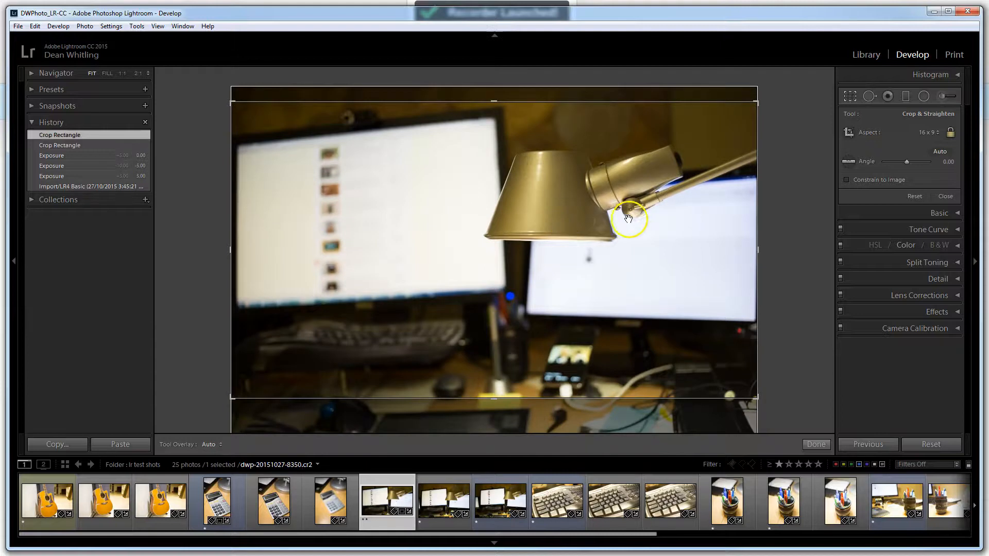
{"action": "key", "text": "Return"}
Decrease the desk lamp photo's exposure by 0.10
{"action": "key", "text": "minus"}
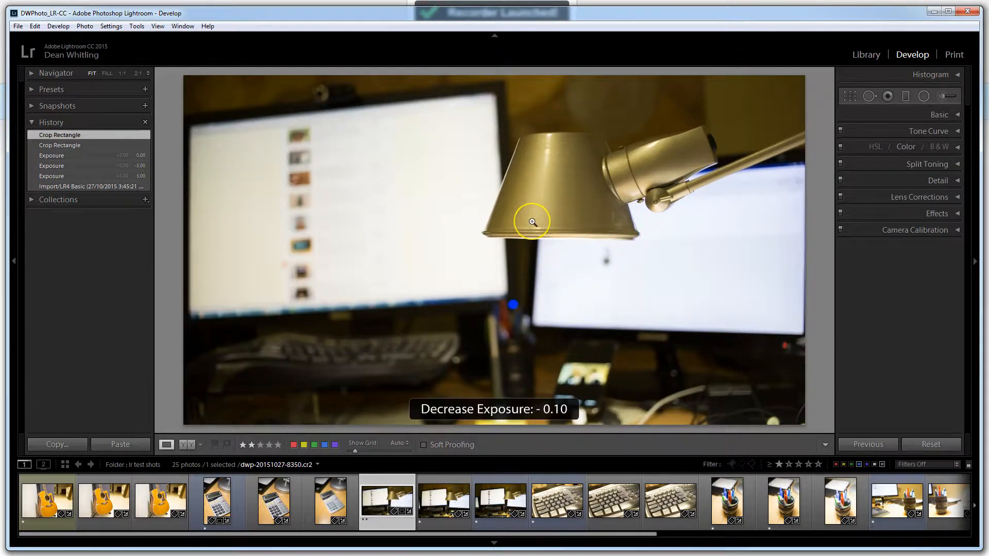
Increase the desk lamp photo's exposure by 0.10 and return it to its Import/LR4 Basic history state
{"action": "key", "text": "equal"}
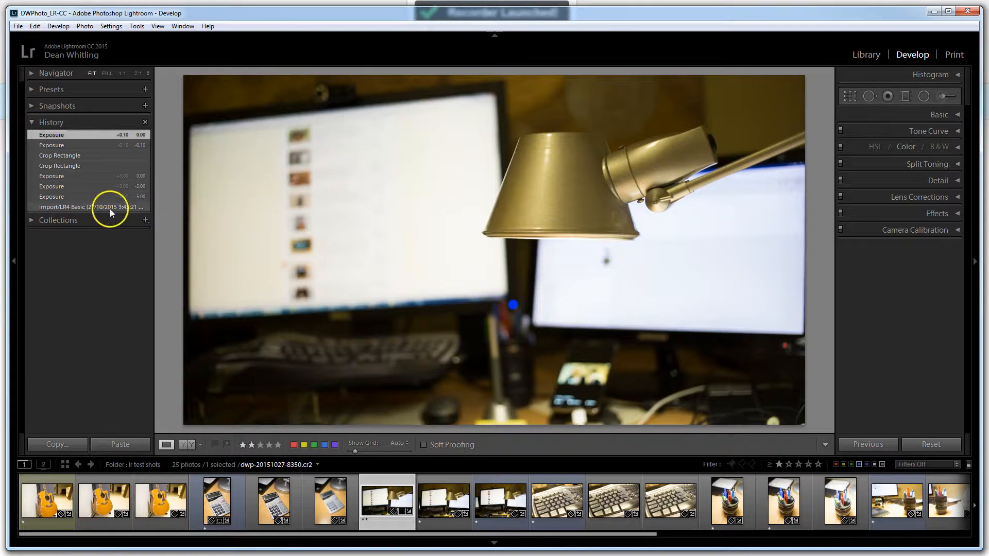
{"action": "left_click", "coordinate": [110, 209]}
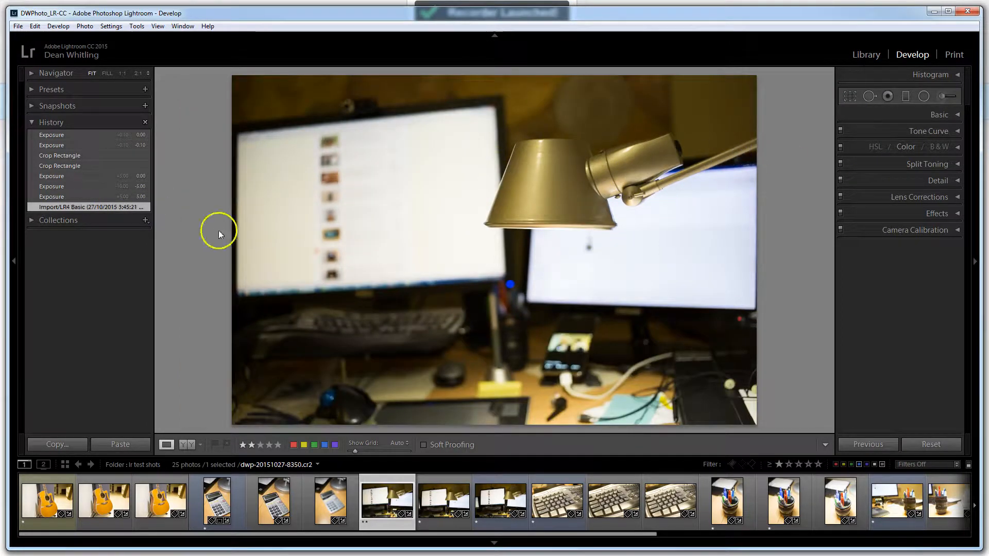
Open the calculator photo dwp-20151027-8347.cr2 and decrease its exposure by 0.10
{"action": "left_click", "coordinate": [219, 502]}
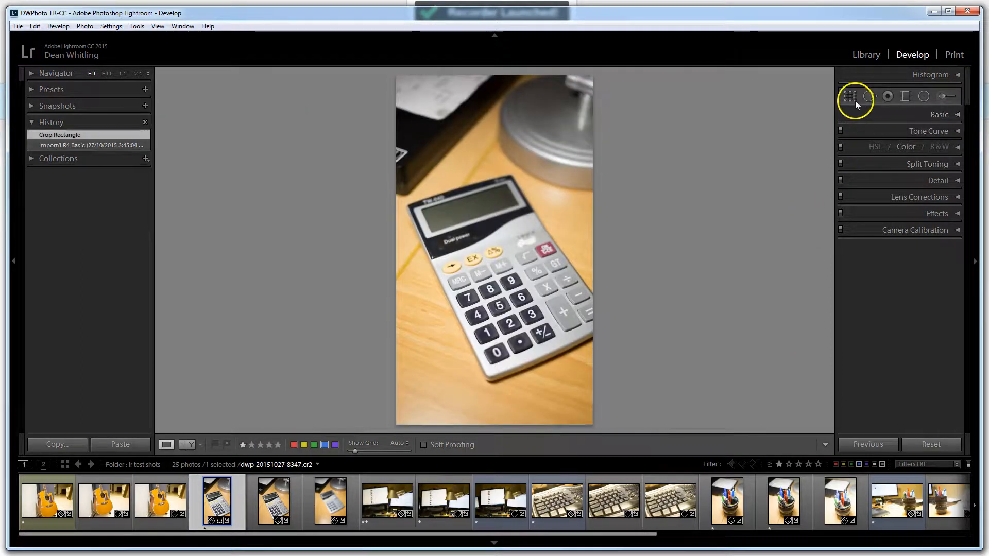
{"action": "left_click", "coordinate": [851, 97]}
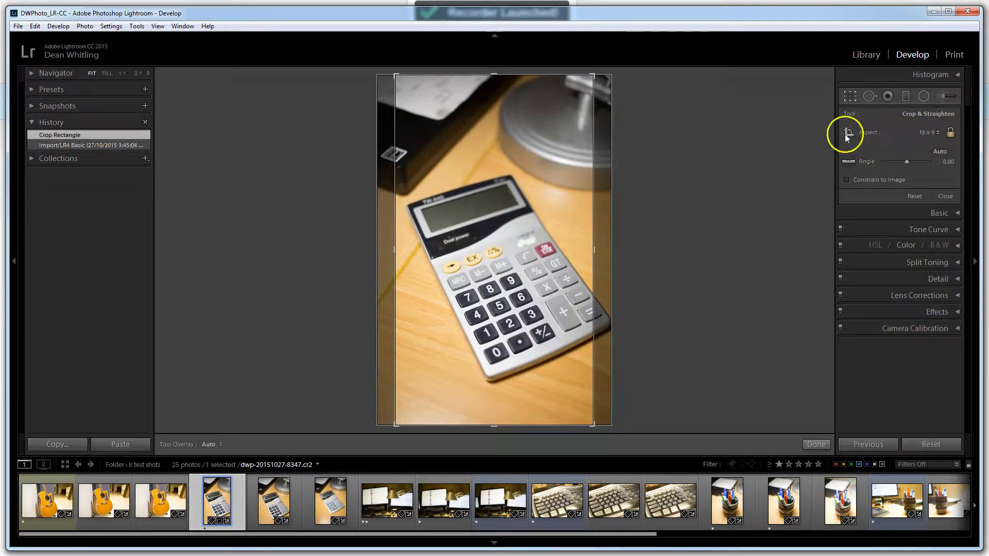
{"action": "left_click", "coordinate": [869, 97]}
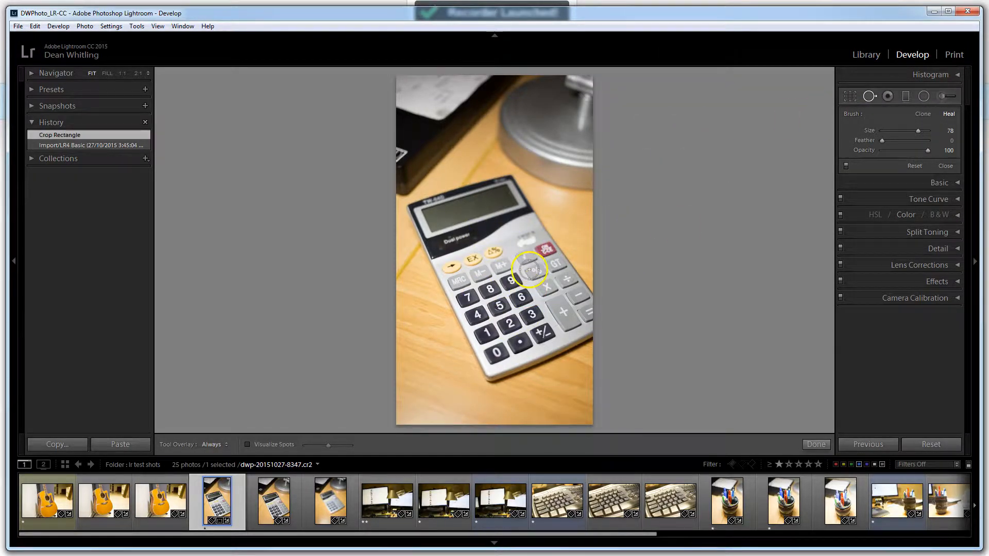
{"action": "left_click", "coordinate": [870, 95]}
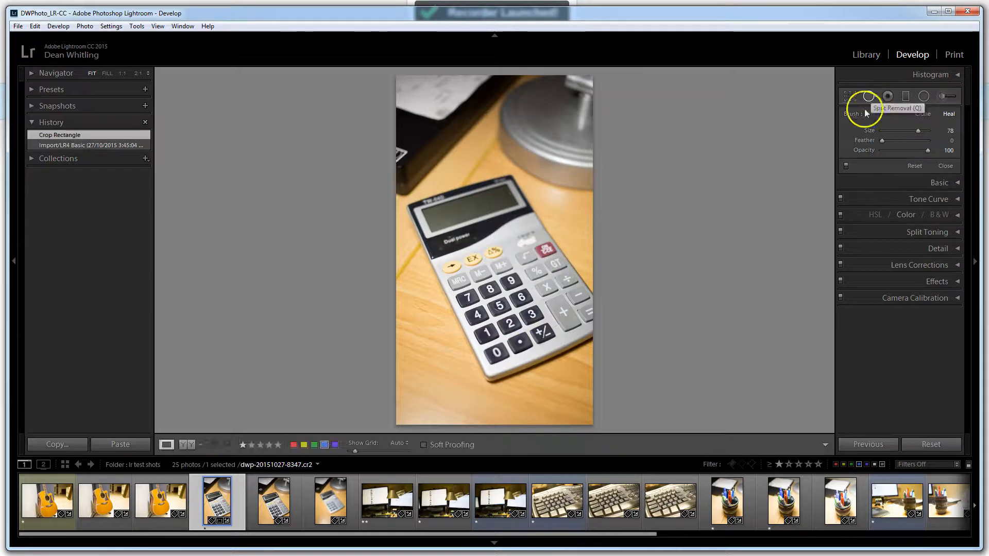
{"action": "left_click", "coordinate": [531, 245]}
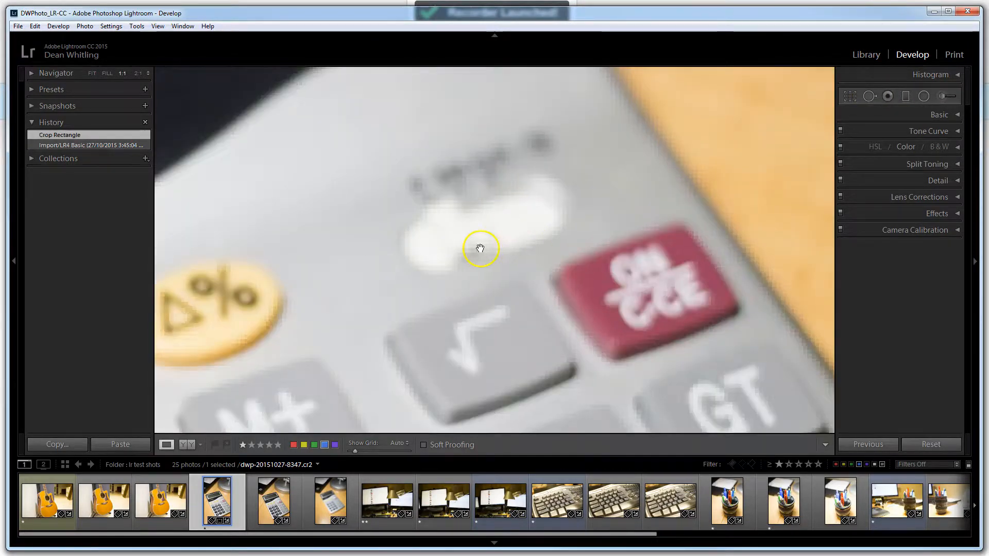
{"action": "key", "text": "minus"}
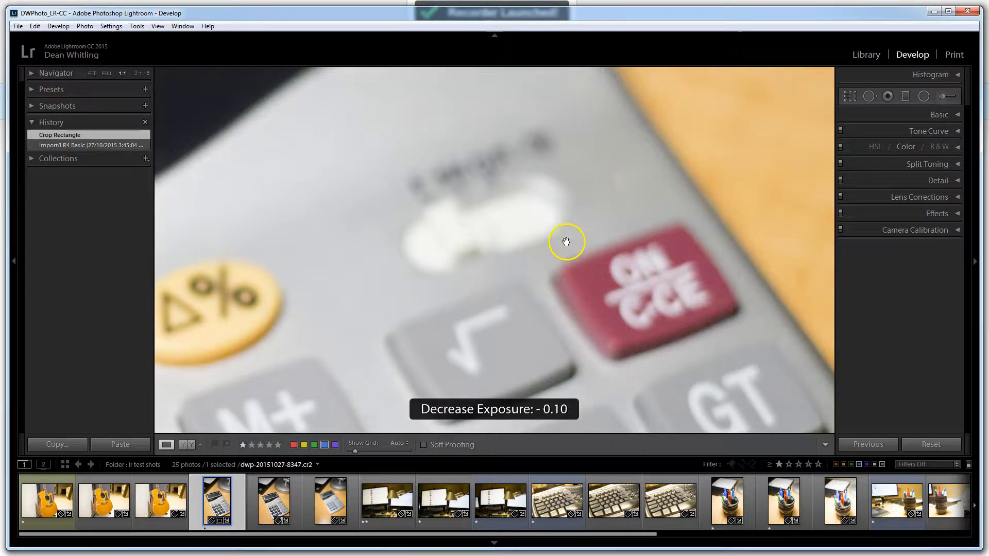
Heal the white mark above the square root key with a size 79 spot, sampling the plain grey area above the Δ% key
{"action": "left_click", "coordinate": [869, 96]}
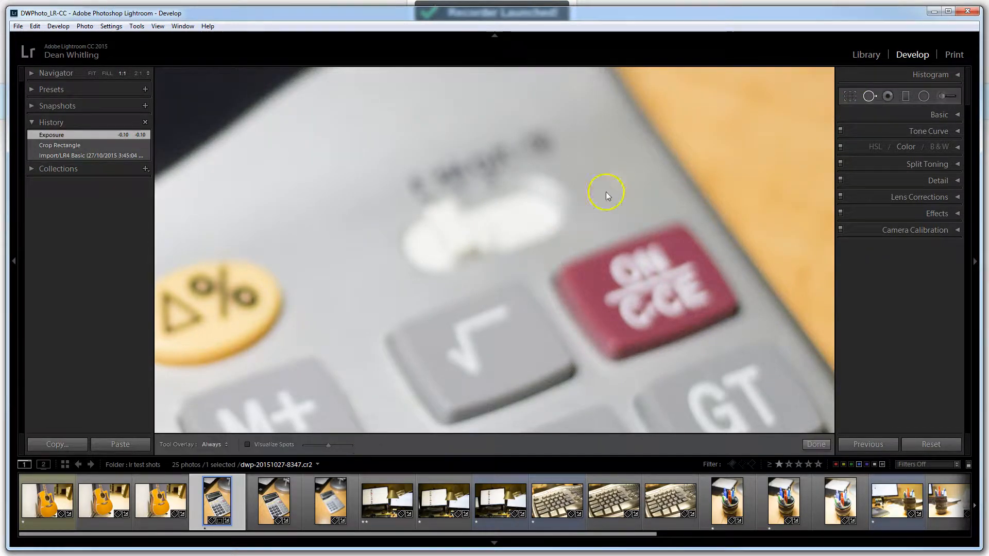
{"action": "left_click", "coordinate": [483, 195]}
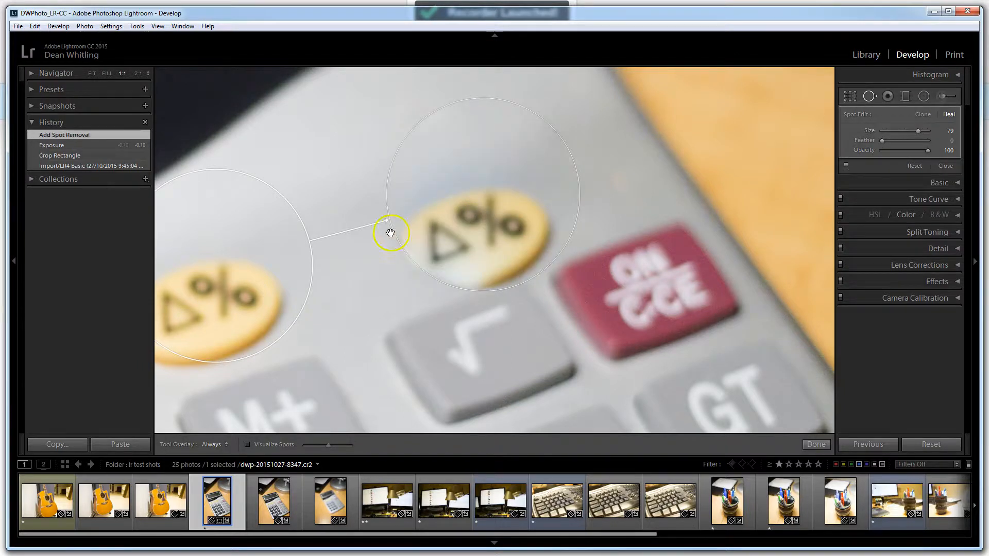
{"action": "mouse_move", "coordinate": [225, 209]}
{"action": "left_mouse_down"}
{"action": "mouse_move", "coordinate": [289, 148]}
{"action": "mouse_move", "coordinate": [298, 117]}
{"action": "mouse_move", "coordinate": [298, 143]}
{"action": "left_mouse_up"}
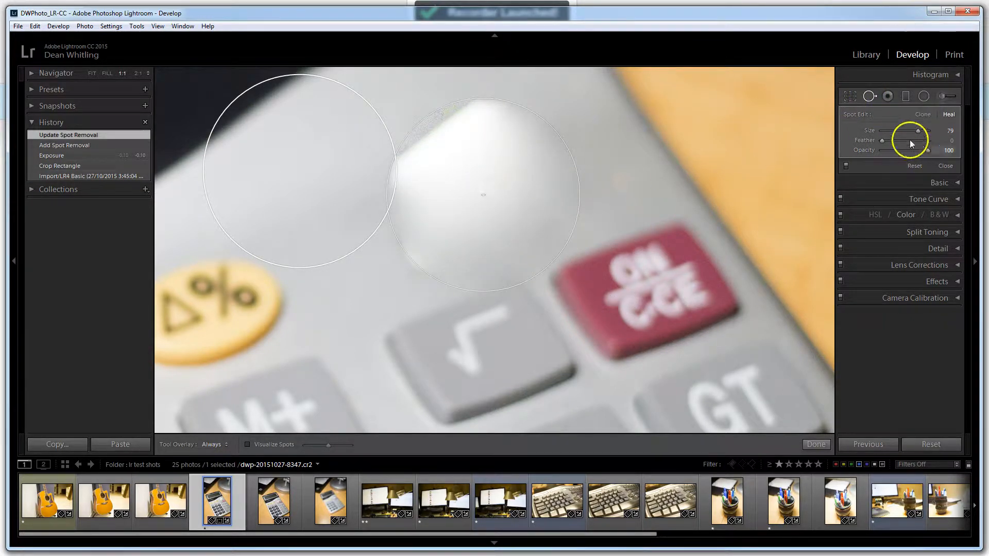
{"action": "left_click", "coordinate": [870, 97]}
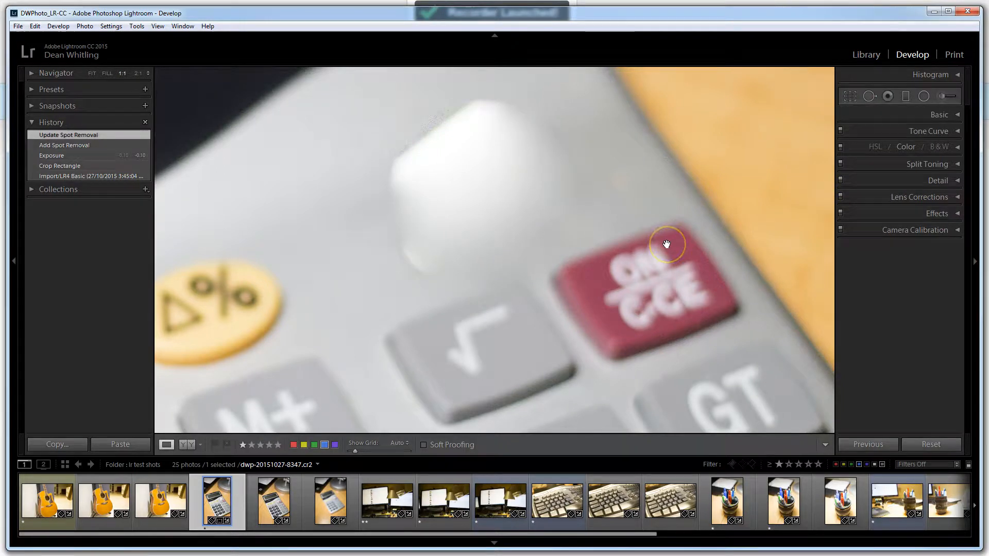
{"action": "left_click", "coordinate": [667, 245]}
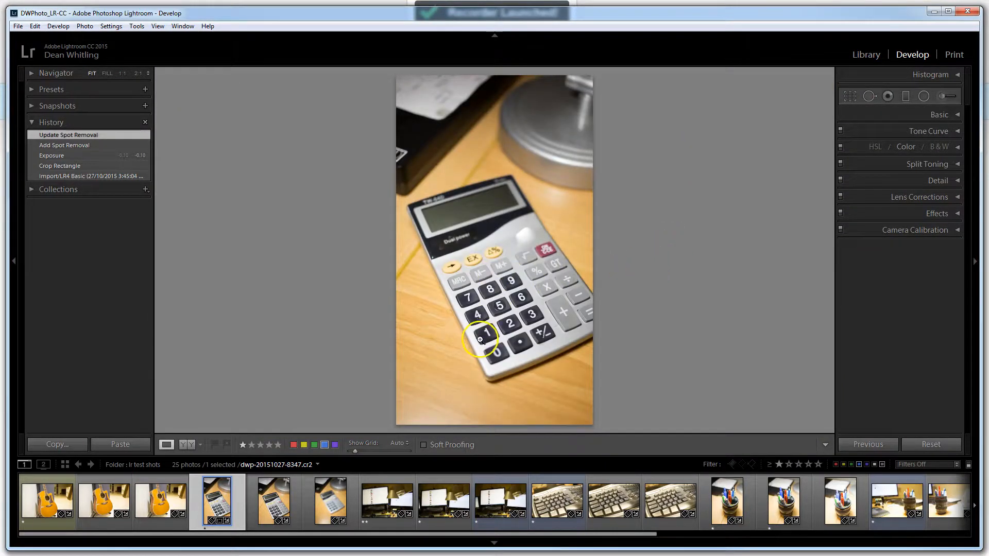
Heal the small bright speck at the lower-left corner of the calculator's black display surround with a size 33 spot
{"action": "left_click", "coordinate": [436, 256]}
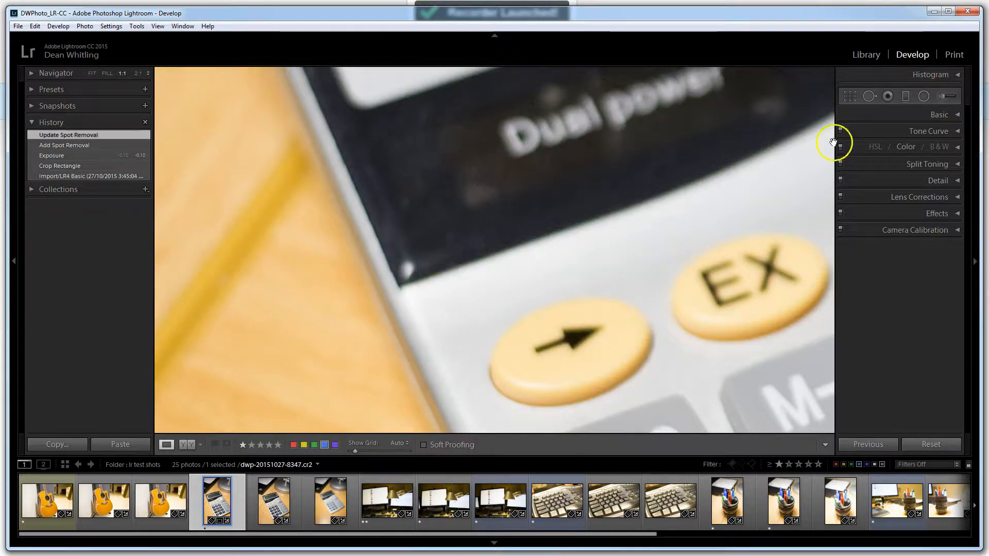
{"action": "left_click", "coordinate": [870, 97]}
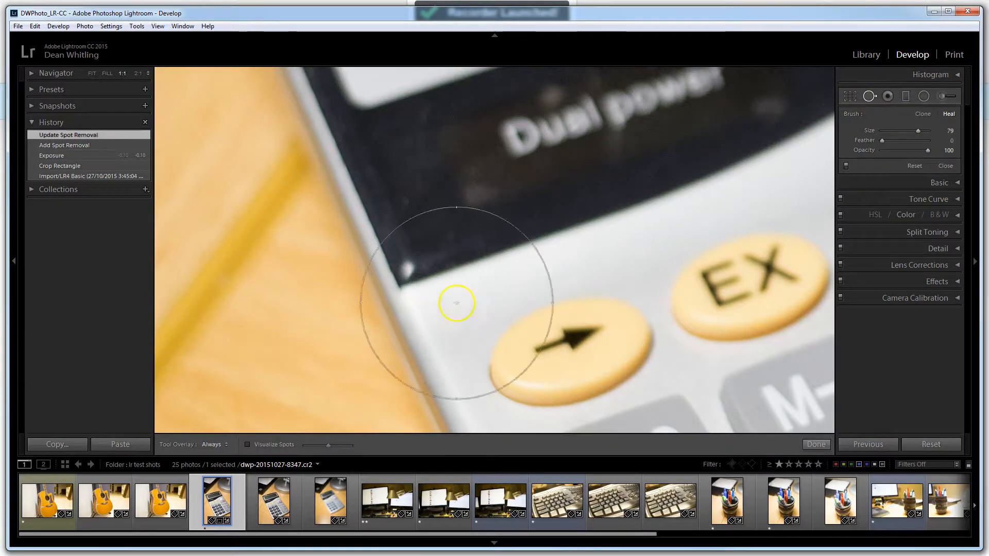
{"action": "scroll", "coordinate": [441, 306], "scroll_direction": "down", "scroll_amount": 3}
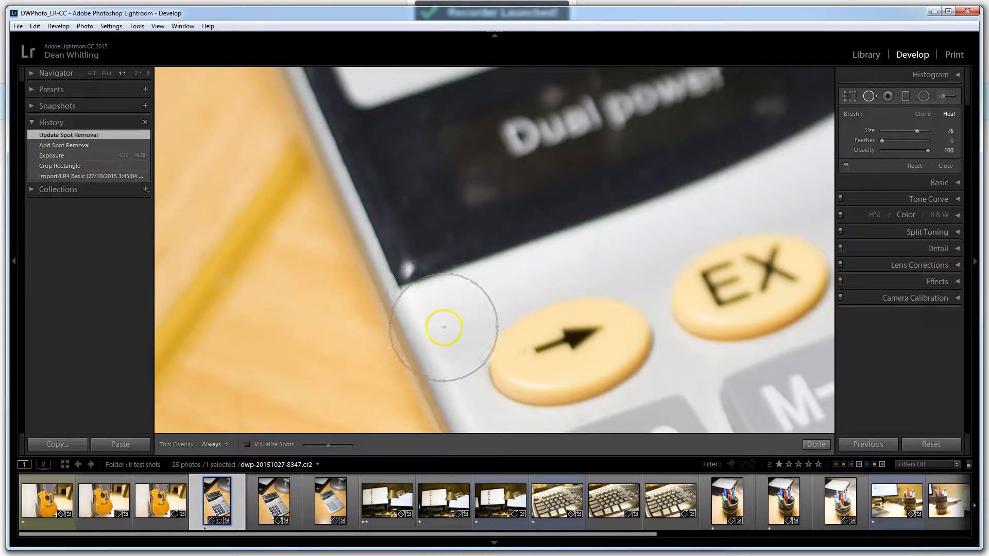
{"action": "scroll", "coordinate": [437, 266], "scroll_direction": "down", "scroll_amount": 8}
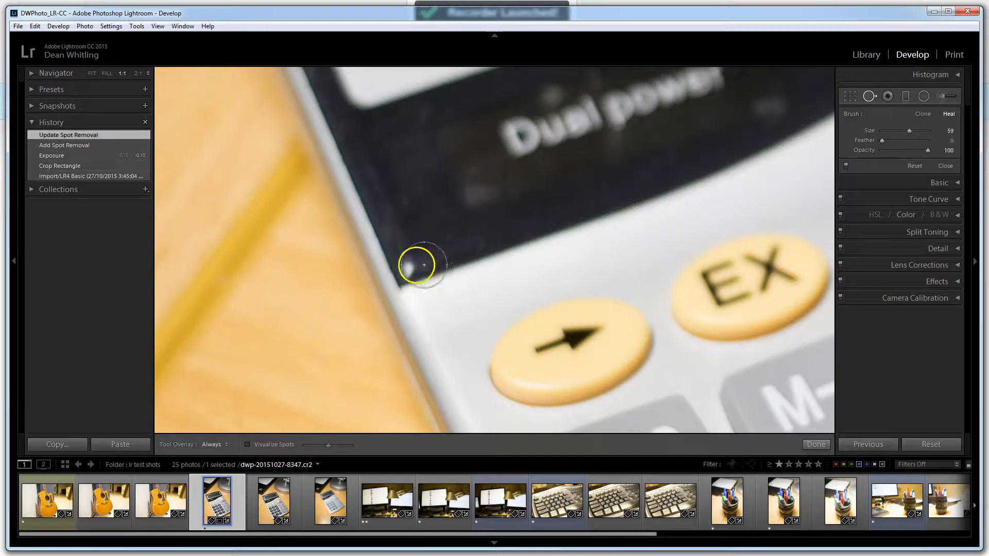
{"action": "left_click", "coordinate": [407, 266]}
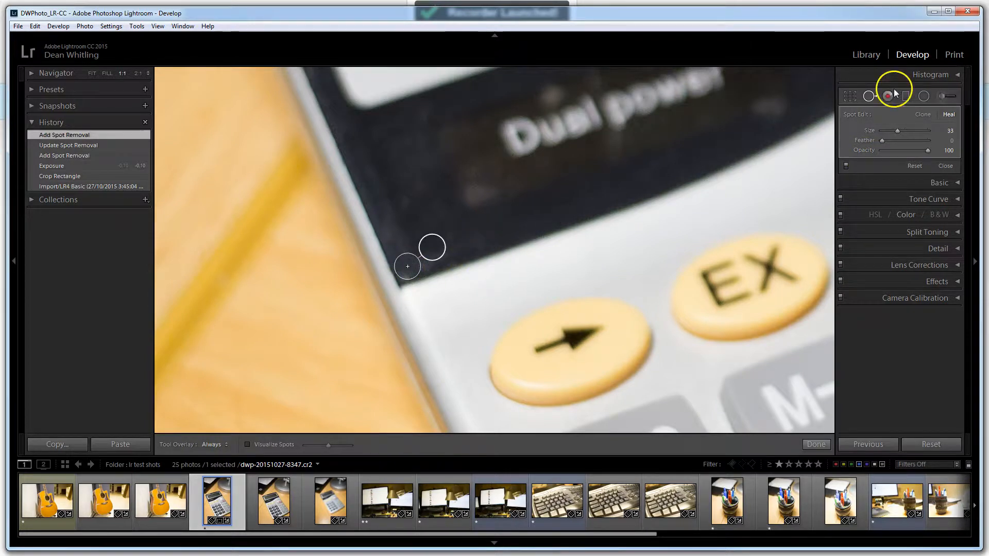
{"action": "left_click", "coordinate": [870, 96]}
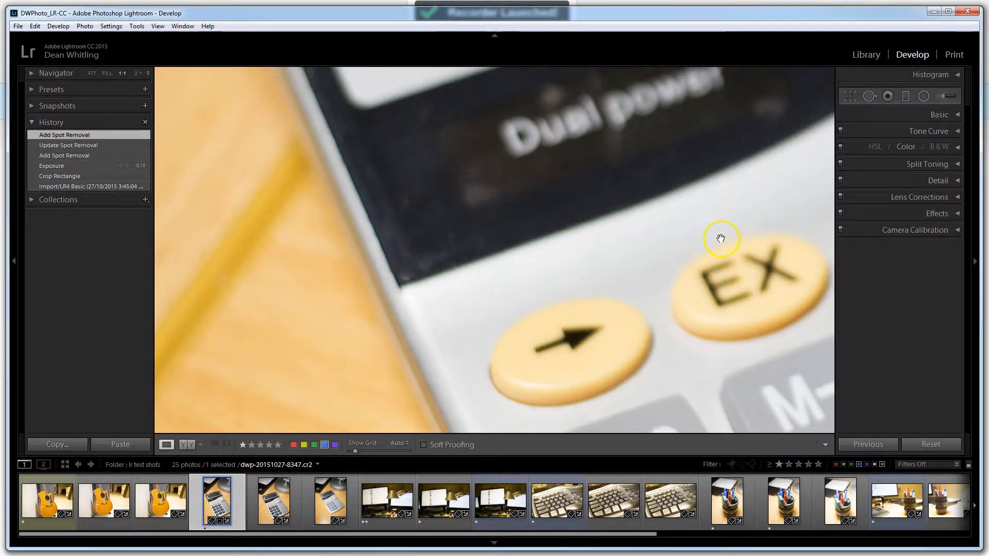
Decrease the calculator photo's exposure by another 0.10
{"action": "key", "text": "minus"}
{"action": "left_click", "coordinate": [602, 246]}
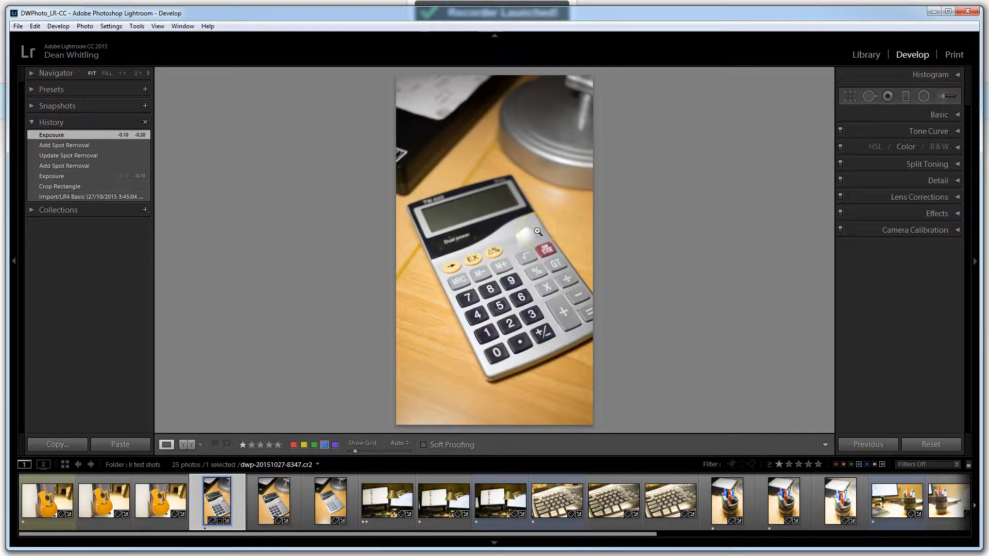
{"action": "left_click", "coordinate": [514, 233]}
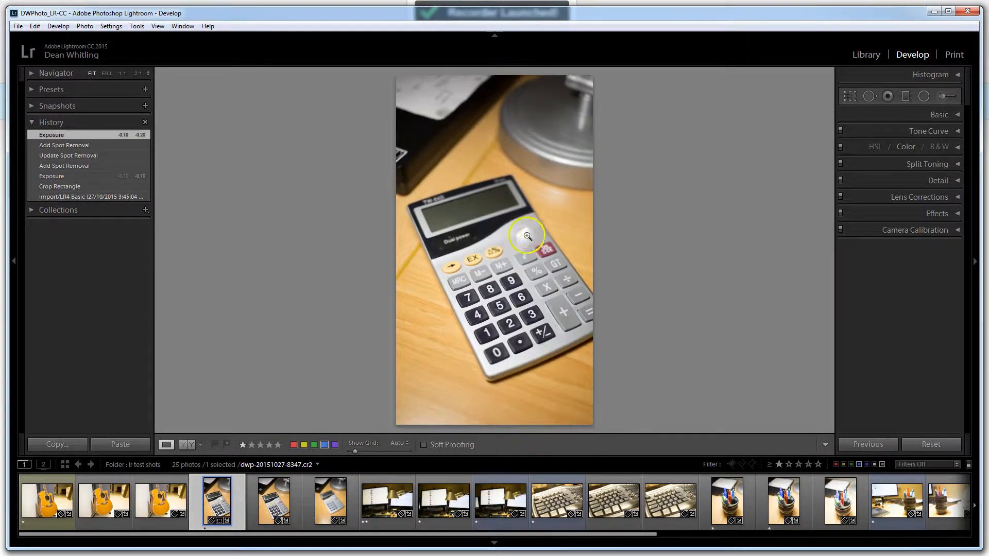
Increase the calculator photo's exposure by 0.10 and delete the large heal spot beside the ON/C·CE key
{"action": "left_click", "coordinate": [873, 98]}
{"action": "key", "text": "equal"}
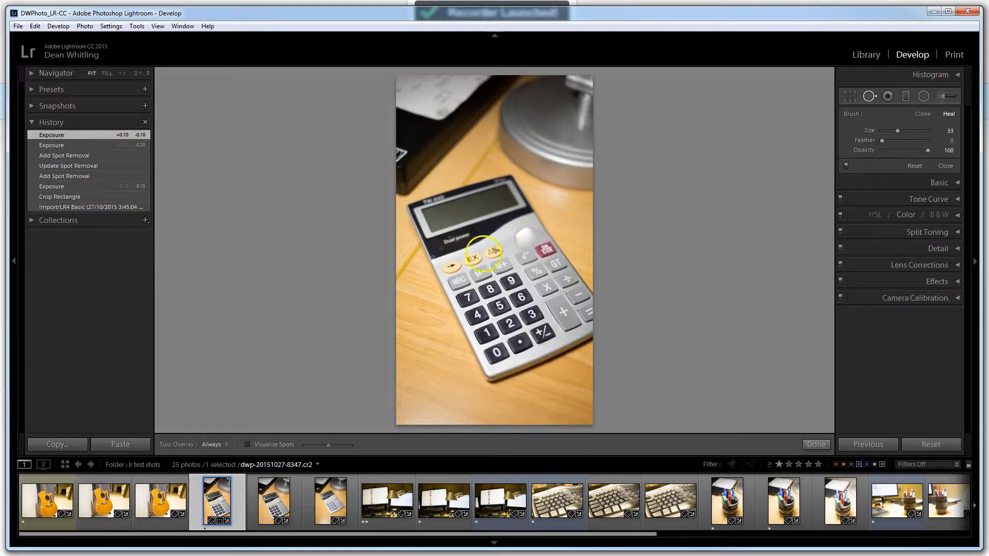
{"action": "left_click_drag", "start_coordinate": [532, 239], "coordinate": [526, 239]}
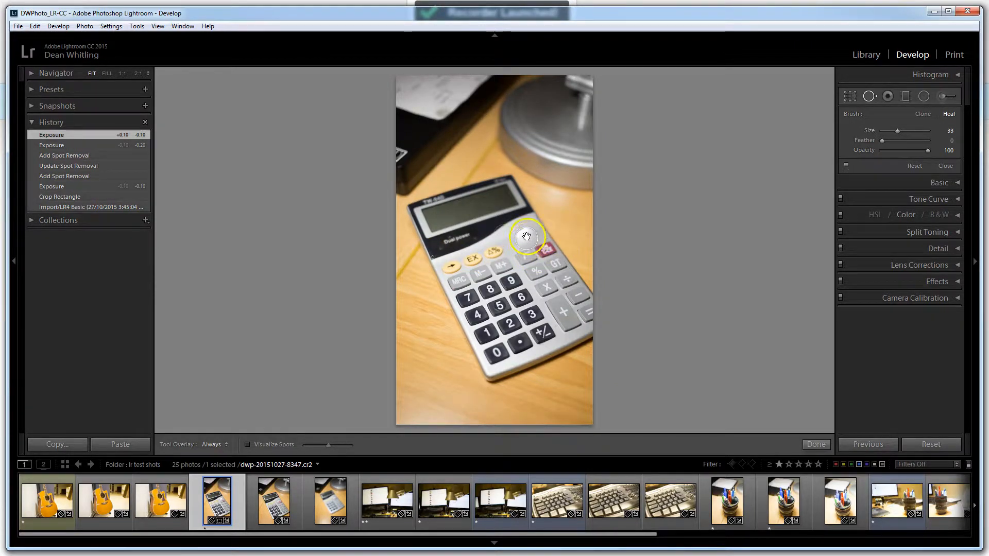
{"action": "right_click", "coordinate": [528, 238]}
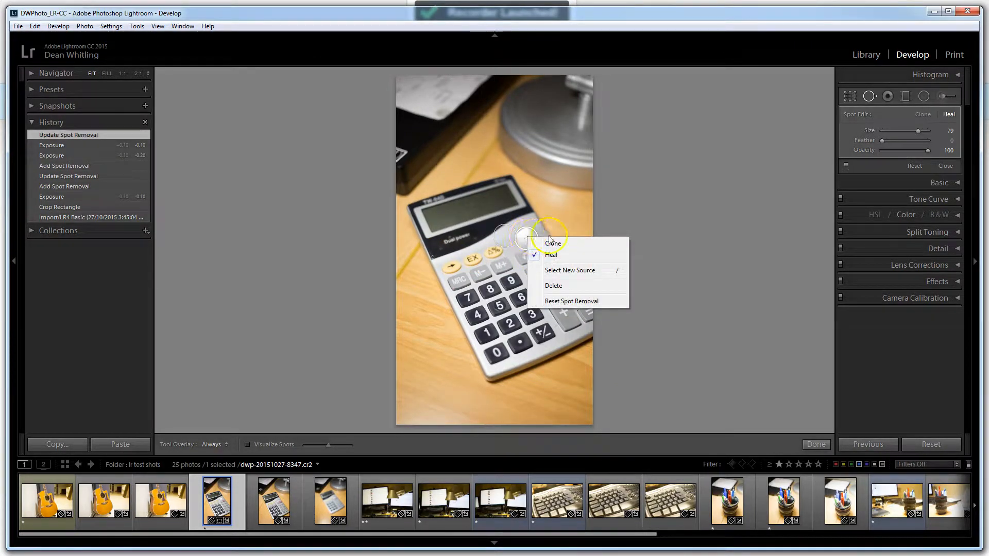
{"action": "left_click", "coordinate": [554, 285]}
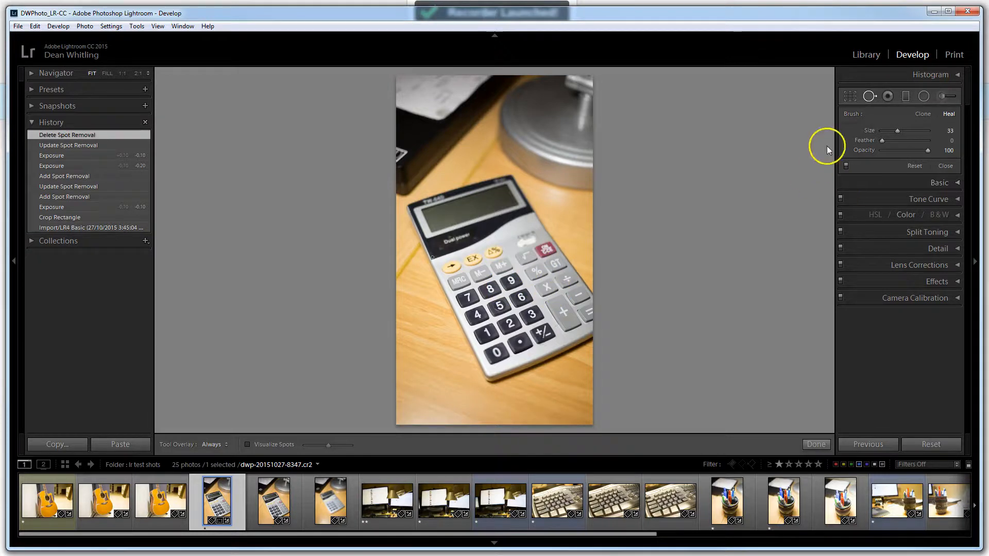
Draw a slightly tilted graduated filter from the photo's left edge across the calculator, using an exposure of 0.57
{"action": "left_click", "coordinate": [888, 97]}
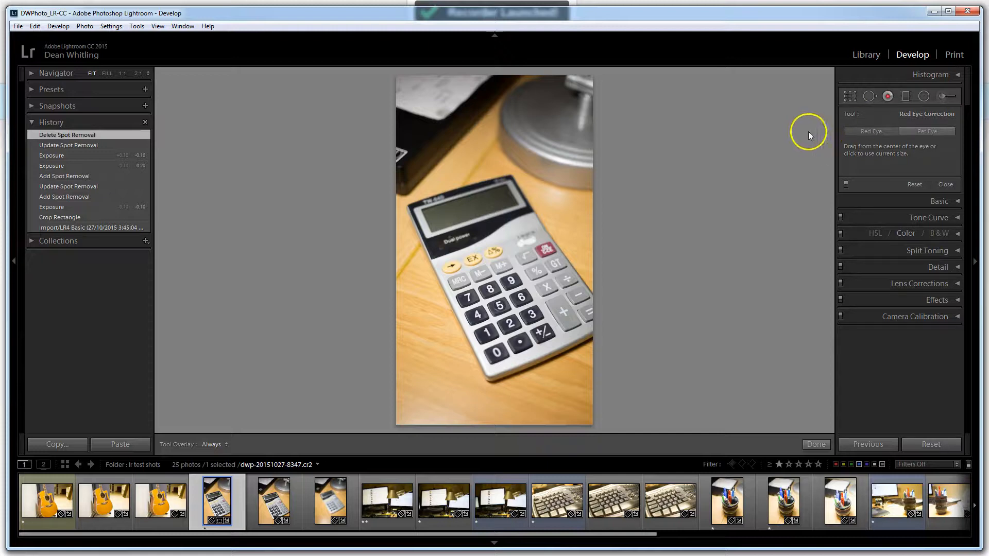
{"action": "left_click", "coordinate": [747, 114]}
{"action": "left_click", "coordinate": [905, 97]}
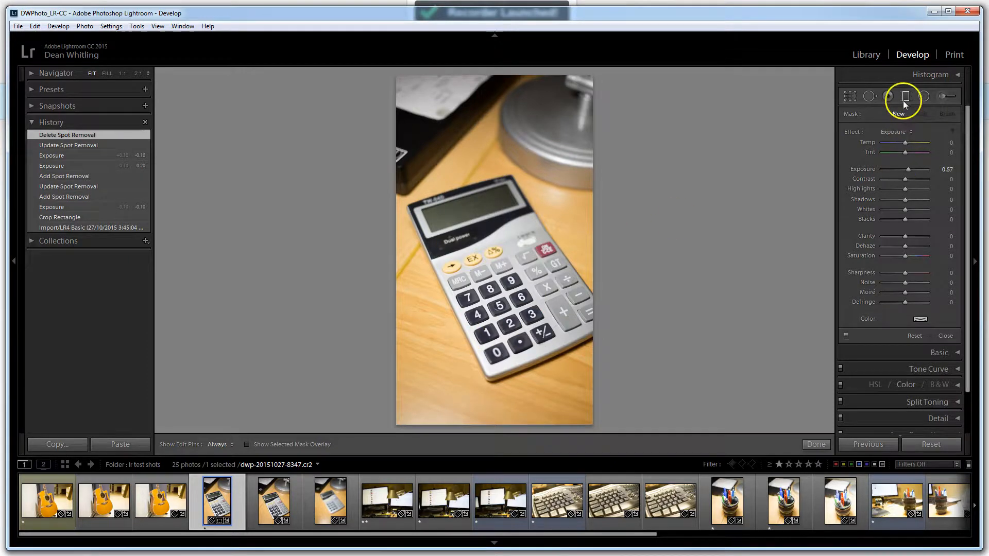
{"action": "left_click_drag", "start_coordinate": [380, 318], "coordinate": [555, 294]}
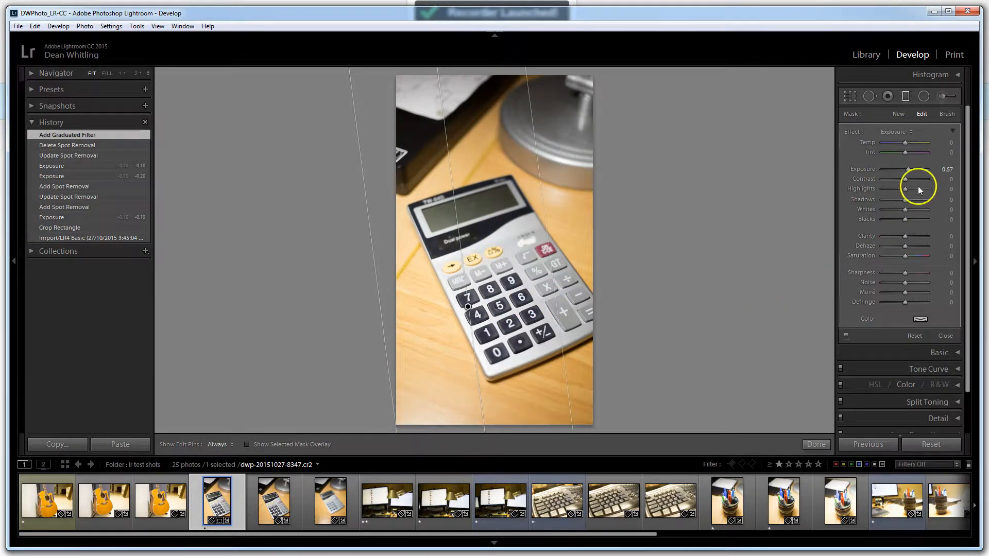
Set the graduated filter's exposure to −0.14, highlights to 3 and shadows to 10
{"action": "mouse_move", "coordinate": [908, 171]}
{"action": "left_mouse_down"}
{"action": "mouse_move", "coordinate": [886, 175]}
{"action": "mouse_move", "coordinate": [919, 171]}
{"action": "mouse_move", "coordinate": [903, 171]}
{"action": "left_mouse_up"}
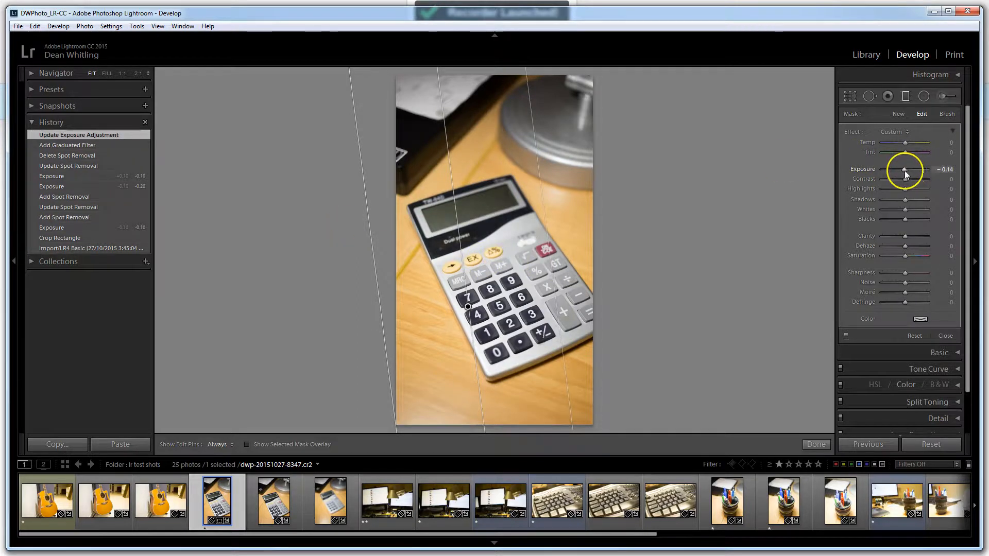
{"action": "left_click_drag", "start_coordinate": [904, 171], "coordinate": [905, 204]}
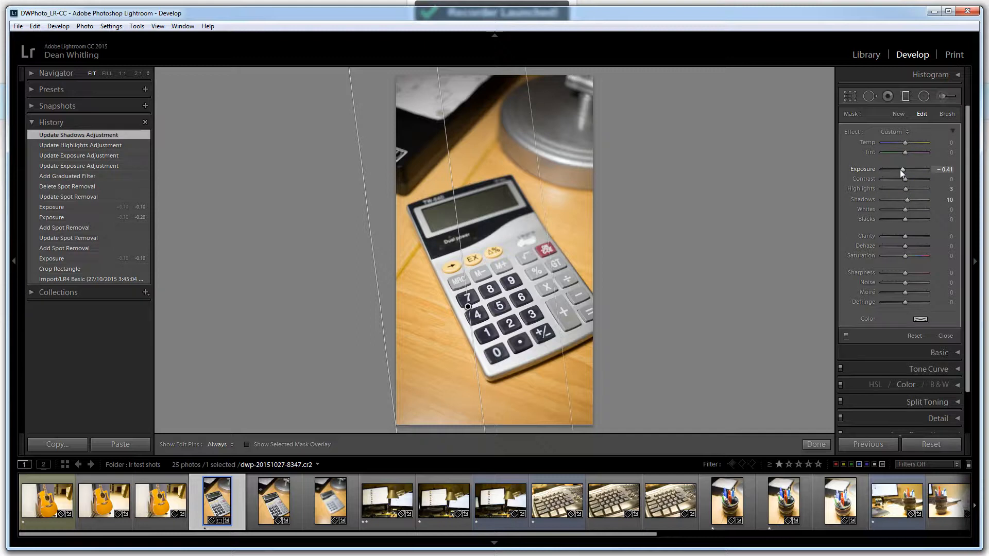
{"action": "mouse_move", "coordinate": [901, 169]}
{"action": "left_mouse_down"}
{"action": "mouse_move", "coordinate": [892, 170]}
{"action": "mouse_move", "coordinate": [903, 170]}
{"action": "left_mouse_up"}
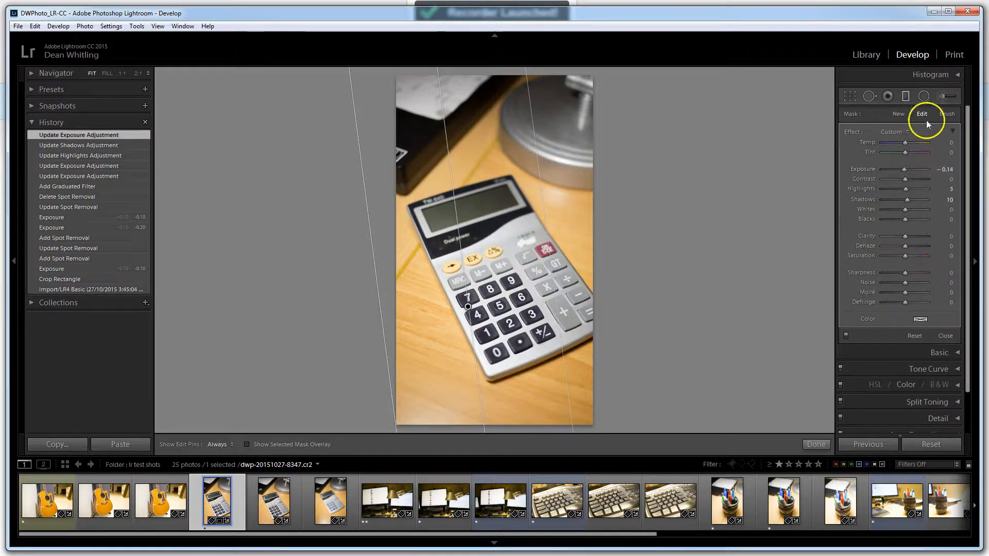
Brighten the calculator's display using a size 12 adjustment brush with exposure 1.33, and toggle the brush adjustments off and on to compare
{"action": "left_click", "coordinate": [941, 96]}
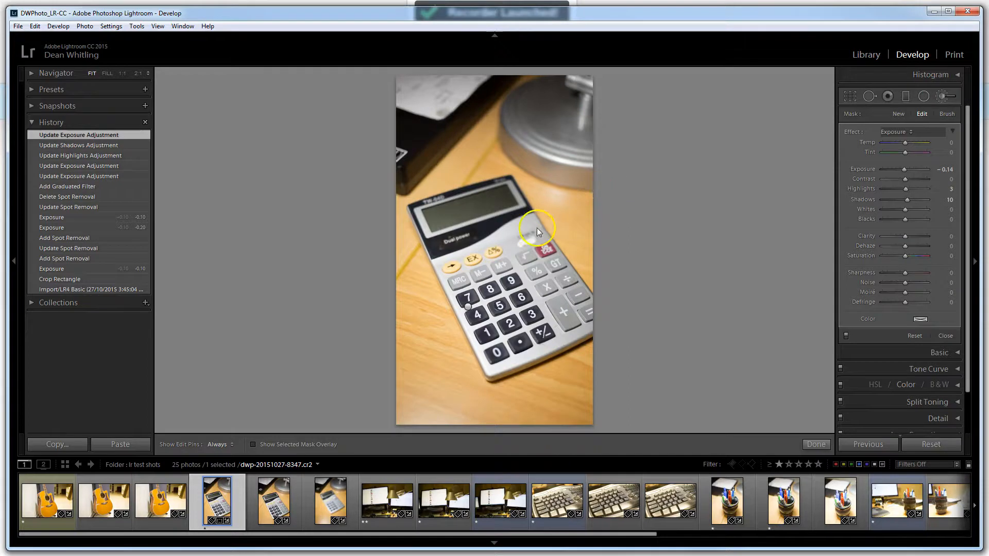
{"action": "left_click", "coordinate": [912, 168]}
{"action": "key", "text": "h"}
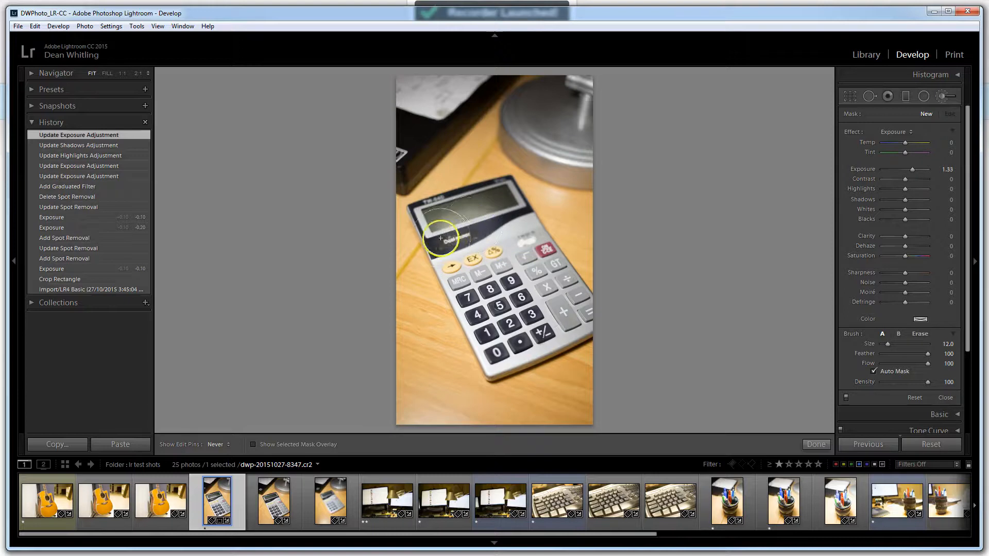
{"action": "key", "text": "h"}
{"action": "left_click", "coordinate": [495, 214]}
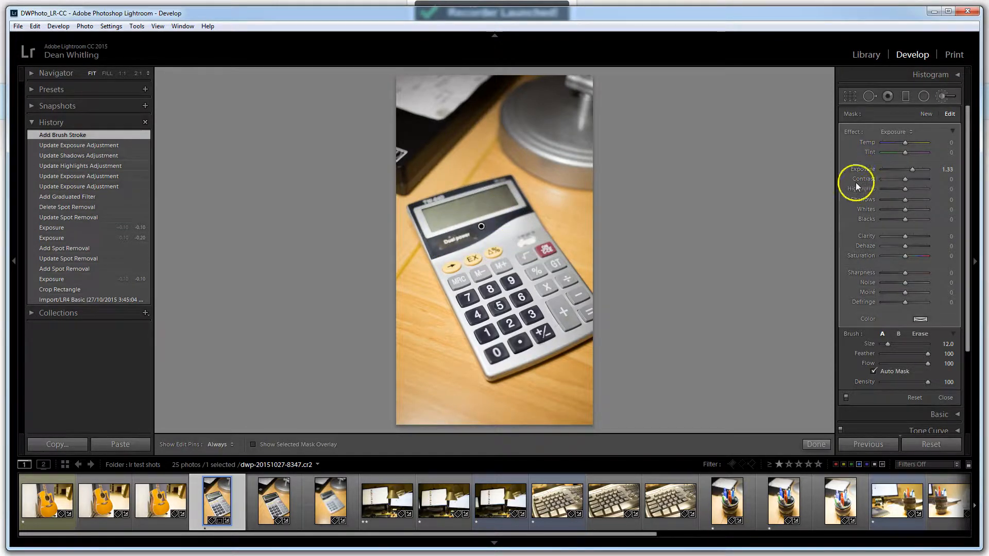
{"action": "left_click", "coordinate": [845, 399]}
{"action": "left_click", "coordinate": [846, 398]}
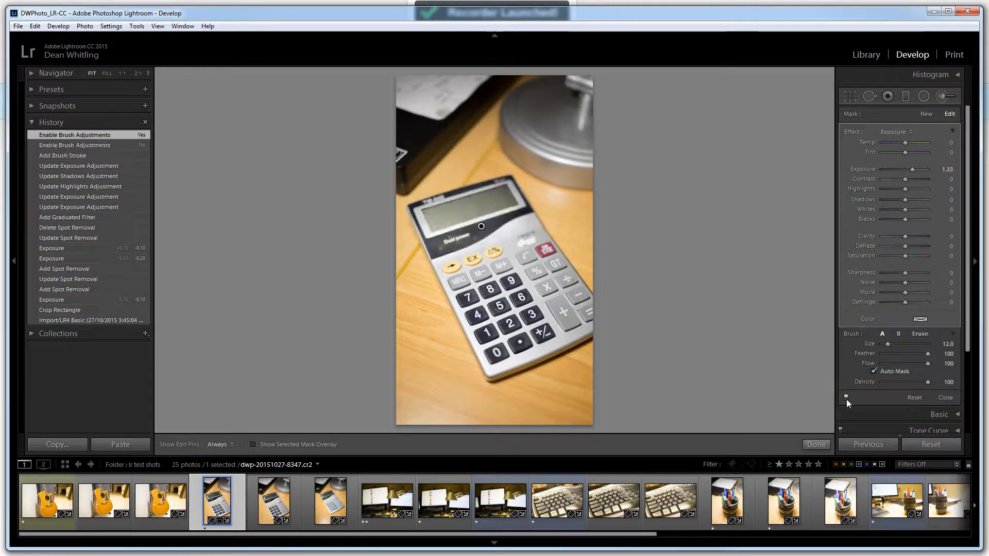
Toggle the brush adjustments off and on again to compare the brightened calculator display
{"action": "left_click", "coordinate": [845, 399]}
{"action": "left_click", "coordinate": [845, 399]}
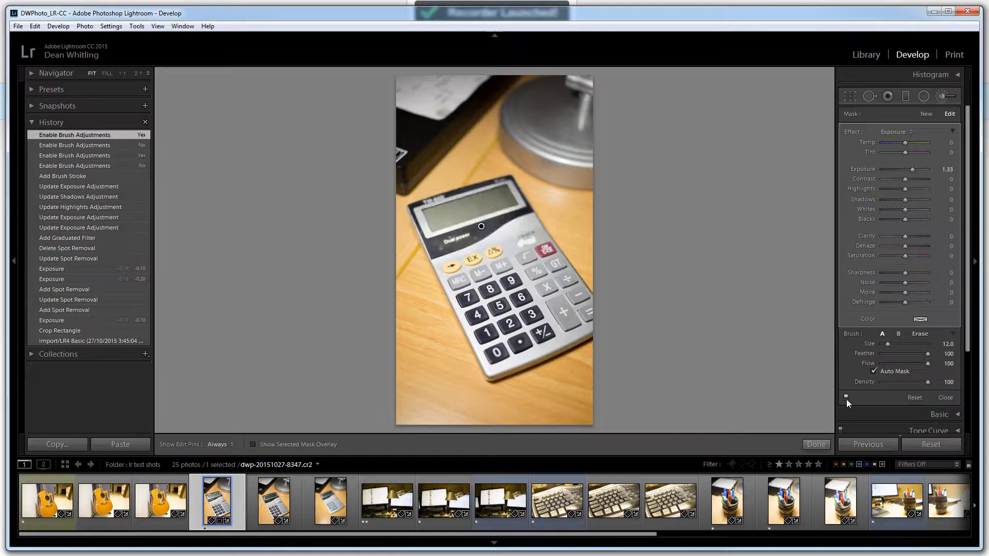
{"action": "left_click", "coordinate": [846, 399]}
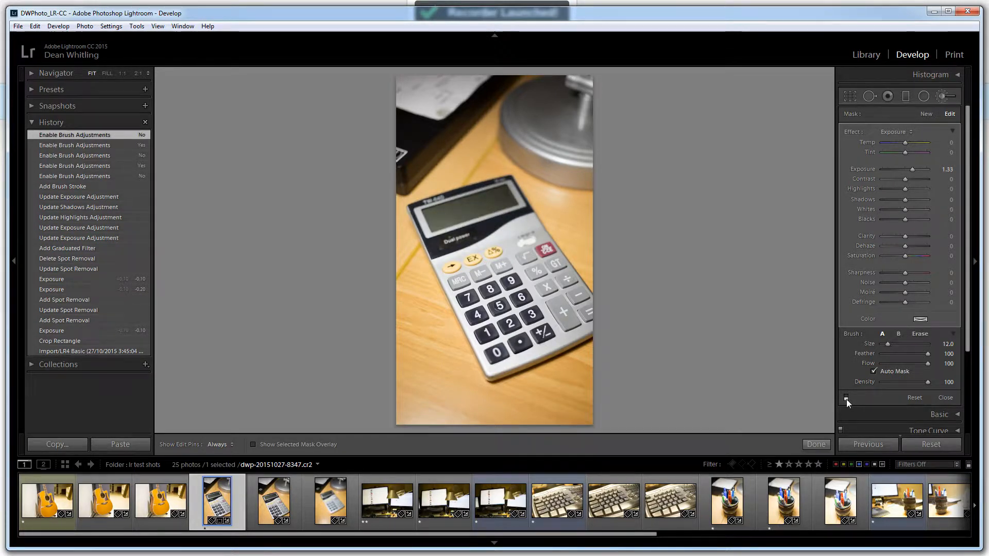
{"action": "left_click", "coordinate": [845, 398]}
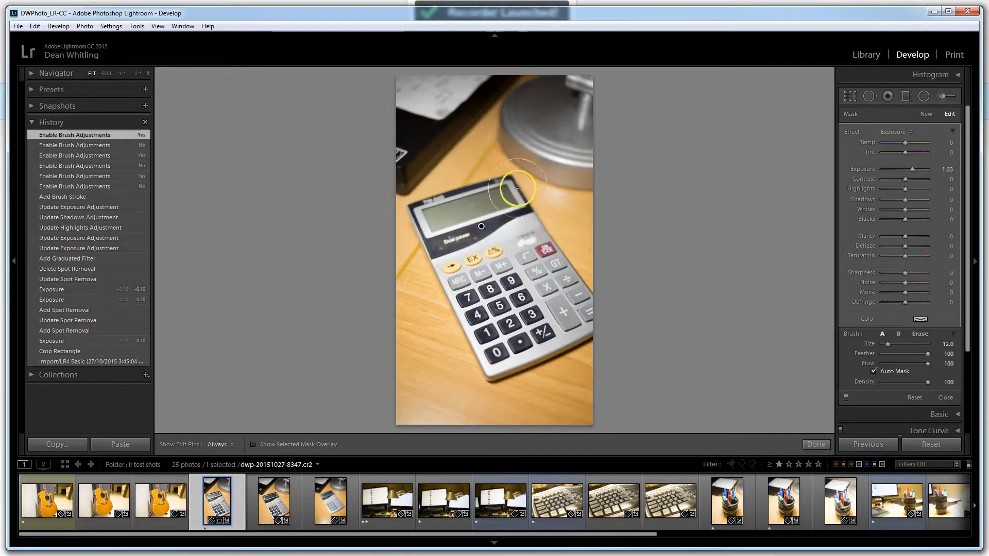
Paint an exposure brush stroke over the calculator's upper keys with Auto Mask off, and revert the photo to its import state in the history
{"action": "left_click", "coordinate": [875, 371]}
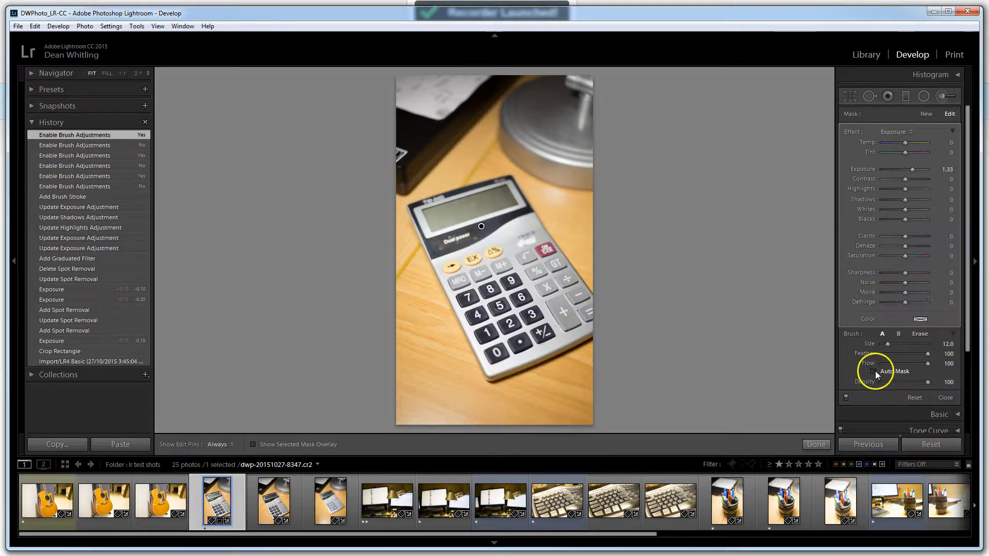
{"action": "mouse_move", "coordinate": [515, 236]}
{"action": "left_mouse_down"}
{"action": "mouse_move", "coordinate": [497, 261]}
{"action": "mouse_move", "coordinate": [530, 324]}
{"action": "mouse_move", "coordinate": [456, 238]}
{"action": "mouse_move", "coordinate": [545, 270]}
{"action": "mouse_move", "coordinate": [479, 272]}
{"action": "mouse_move", "coordinate": [513, 315]}
{"action": "mouse_move", "coordinate": [471, 306]}
{"action": "mouse_move", "coordinate": [509, 299]}
{"action": "mouse_move", "coordinate": [580, 256]}
{"action": "mouse_move", "coordinate": [585, 224]}
{"action": "left_mouse_up"}
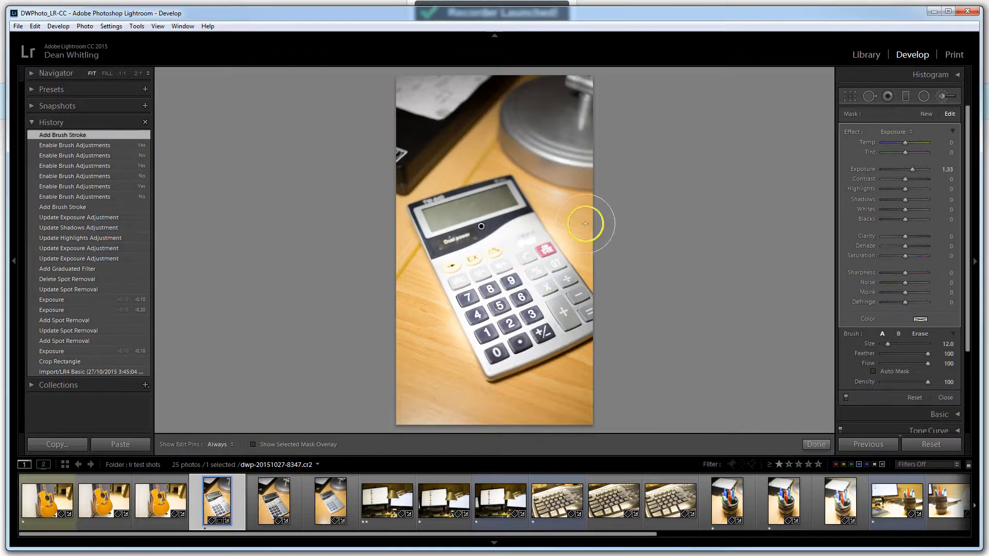
{"action": "left_click", "coordinate": [946, 96]}
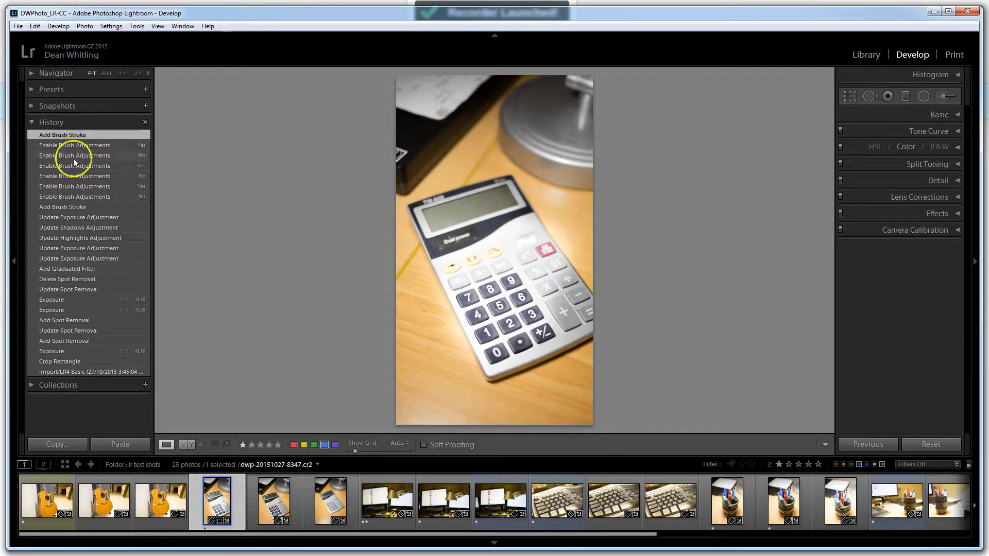
{"action": "left_click", "coordinate": [78, 372]}
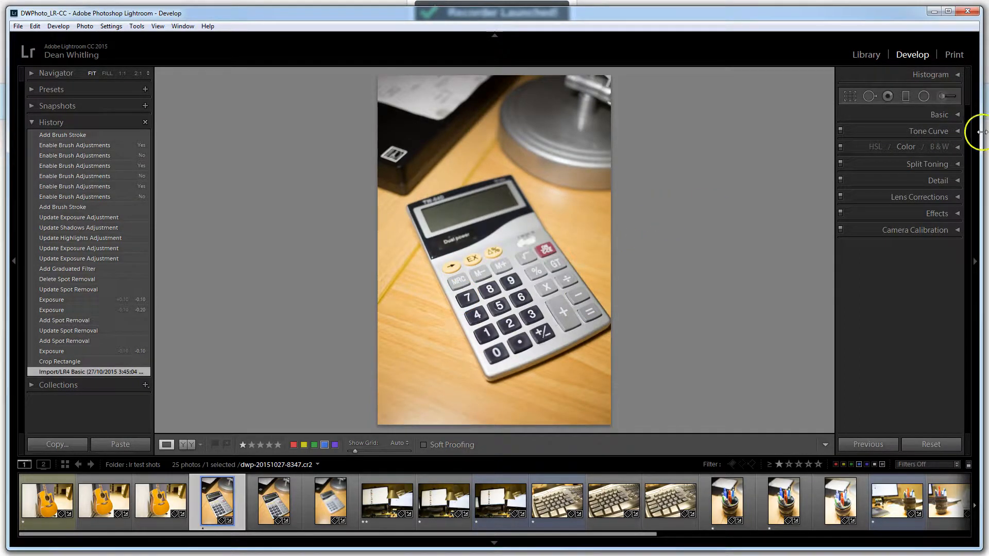
Set the calculator photo's white balance temperature to 6643 and its tint to 0
{"action": "left_click", "coordinate": [959, 117]}
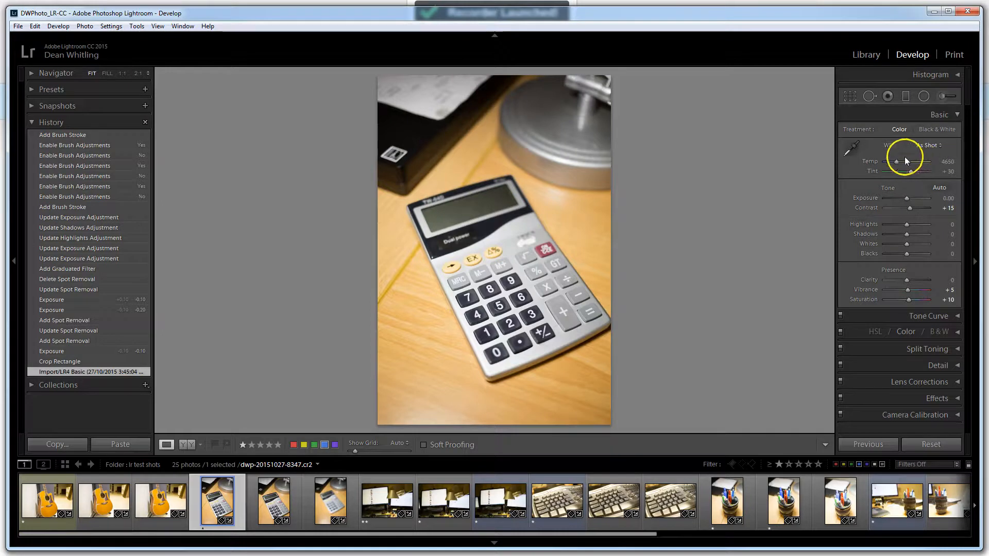
{"action": "mouse_move", "coordinate": [896, 163]}
{"action": "left_mouse_down"}
{"action": "mouse_move", "coordinate": [922, 158]}
{"action": "mouse_move", "coordinate": [879, 161]}
{"action": "mouse_move", "coordinate": [918, 163]}
{"action": "mouse_move", "coordinate": [907, 165]}
{"action": "left_mouse_up"}
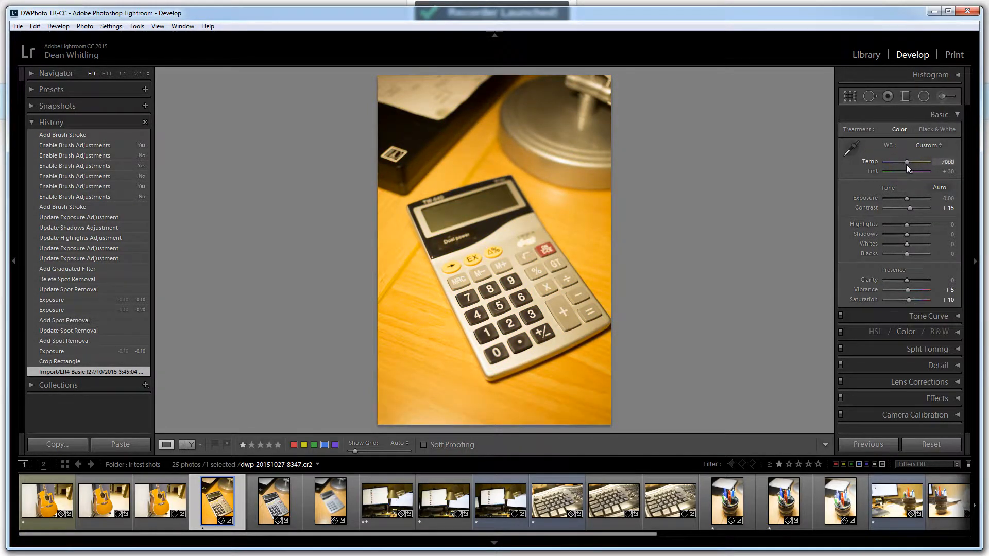
{"action": "left_click_drag", "start_coordinate": [906, 162], "coordinate": [912, 160]}
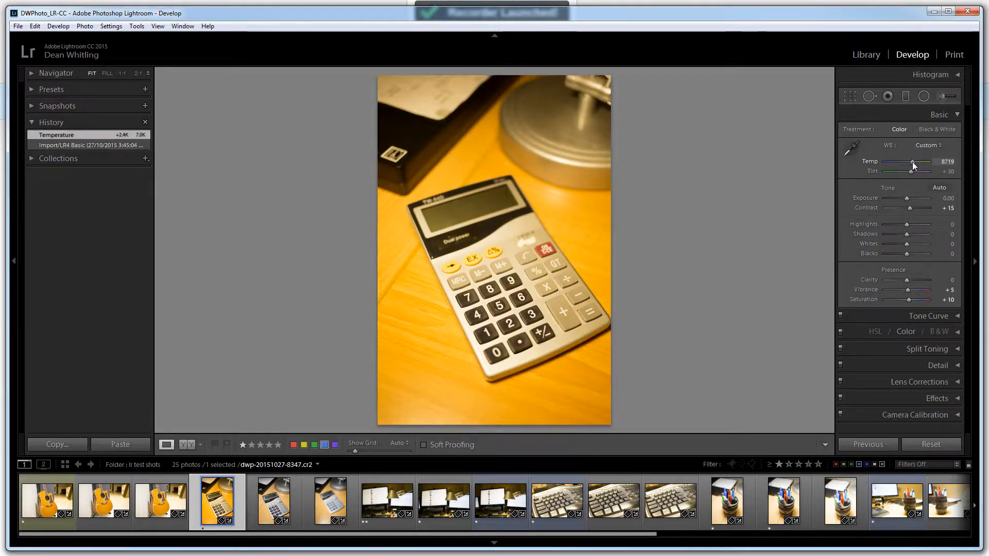
{"action": "mouse_move", "coordinate": [913, 162]}
{"action": "left_mouse_down"}
{"action": "mouse_move", "coordinate": [891, 162]}
{"action": "mouse_move", "coordinate": [914, 175]}
{"action": "mouse_move", "coordinate": [905, 171]}
{"action": "left_mouse_up"}
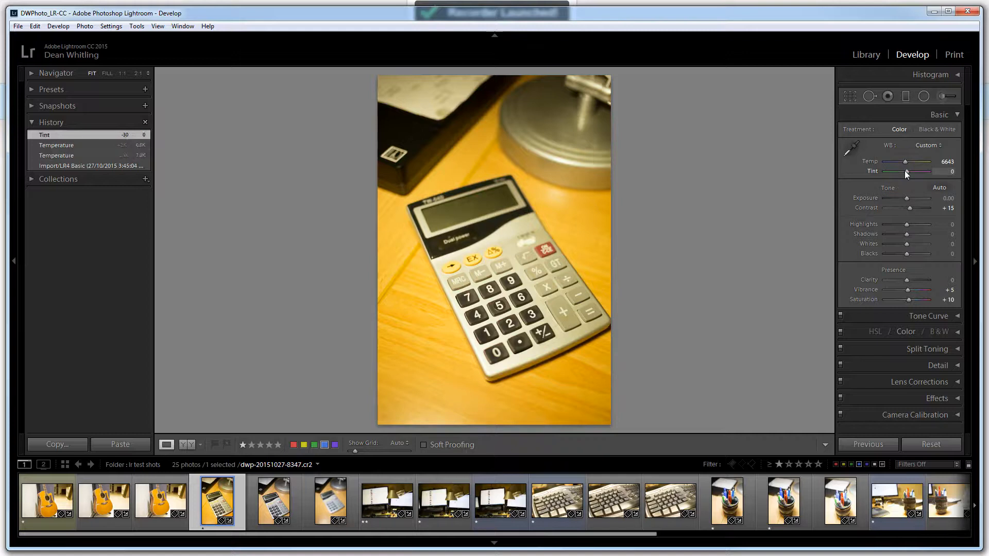
Return the white balance to a temperature of 4650 and a tint of +30
{"action": "left_click_drag", "start_coordinate": [925, 164], "coordinate": [905, 164]}
{"action": "left_click", "coordinate": [906, 171]}
{"action": "left_click", "coordinate": [907, 180]}
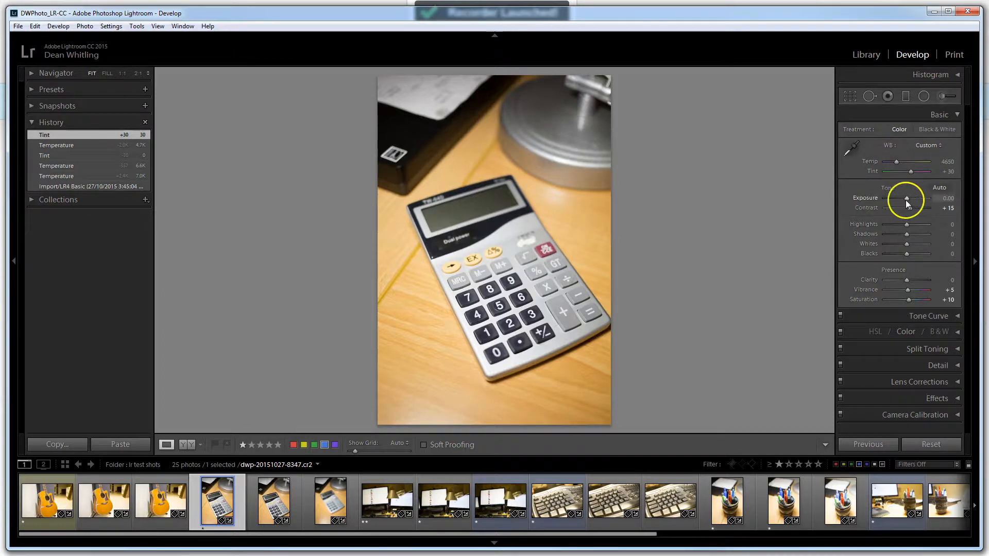
Darken the photo to an exposure of −1.55, show the histogram to check it, and reset the exposure to 0
{"action": "mouse_move", "coordinate": [907, 200]}
{"action": "left_mouse_down"}
{"action": "mouse_move", "coordinate": [894, 199]}
{"action": "mouse_move", "coordinate": [921, 199]}
{"action": "mouse_move", "coordinate": [901, 197]}
{"action": "left_mouse_up"}
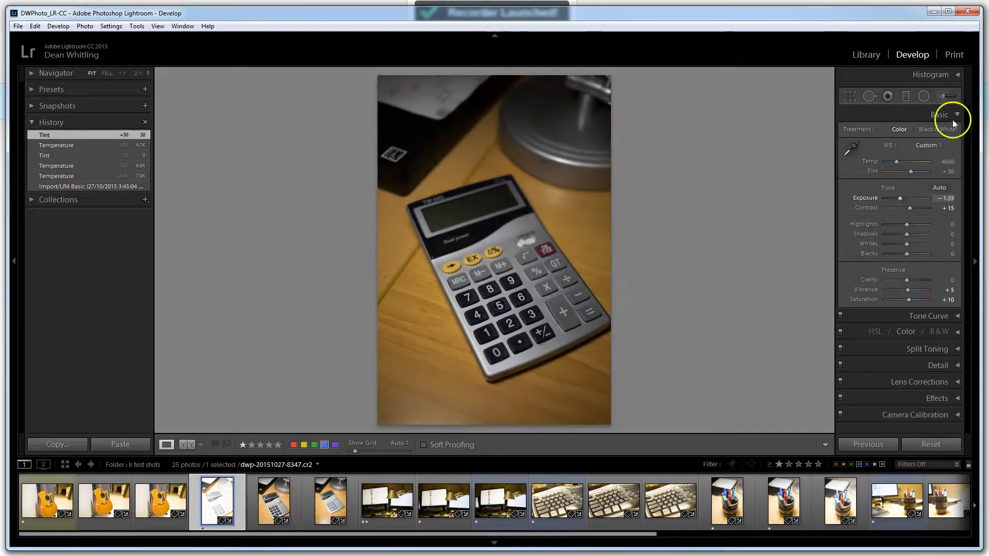
{"action": "left_click", "coordinate": [957, 77]}
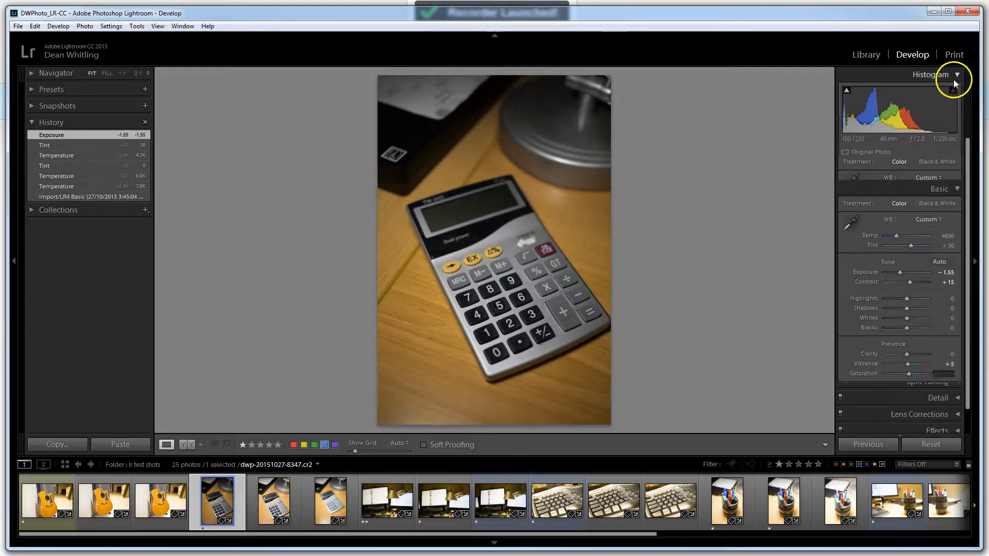
{"action": "mouse_move", "coordinate": [897, 271]}
{"action": "left_mouse_down"}
{"action": "mouse_move", "coordinate": [913, 270]}
{"action": "mouse_move", "coordinate": [897, 270]}
{"action": "left_mouse_up"}
{"action": "double_click", "coordinate": [901, 272]}
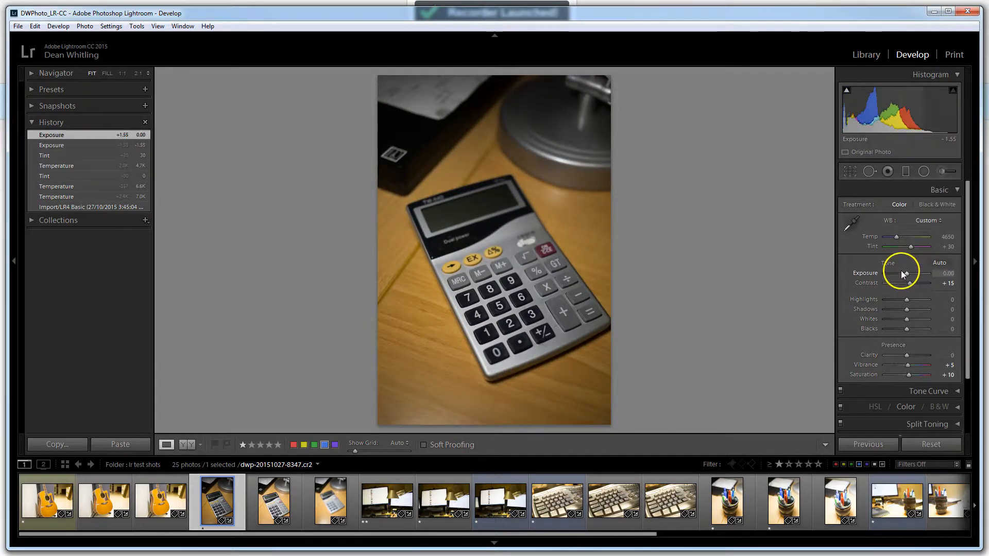
Set contrast to −5 and highlights to +2, trying an exposure of +2.26 before setting it to +0.12
{"action": "mouse_move", "coordinate": [910, 286]}
{"action": "left_mouse_down"}
{"action": "mouse_move", "coordinate": [882, 286]}
{"action": "mouse_move", "coordinate": [925, 285]}
{"action": "mouse_move", "coordinate": [843, 285]}
{"action": "mouse_move", "coordinate": [938, 280]}
{"action": "mouse_move", "coordinate": [888, 283]}
{"action": "mouse_move", "coordinate": [904, 285]}
{"action": "left_mouse_up"}
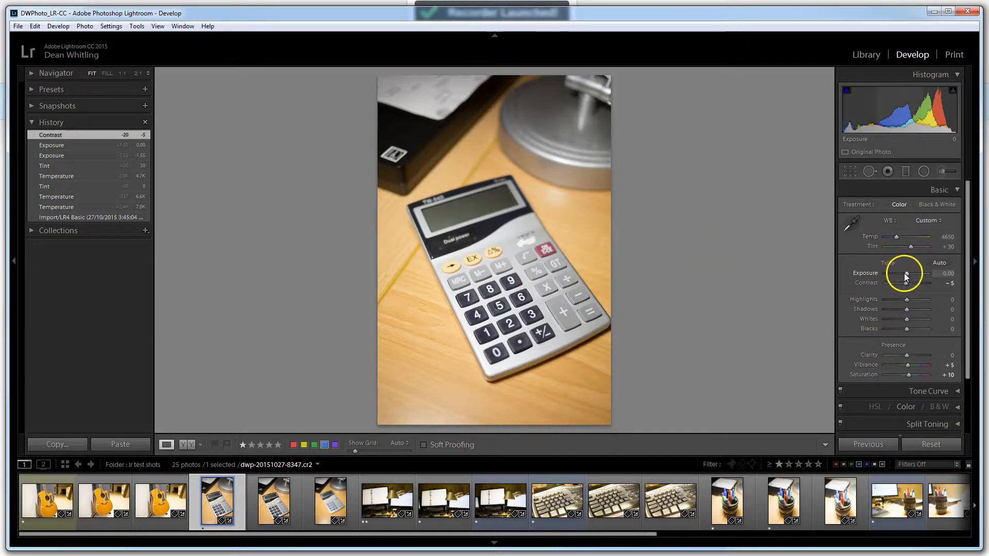
{"action": "left_click_drag", "start_coordinate": [904, 272], "coordinate": [916, 273]}
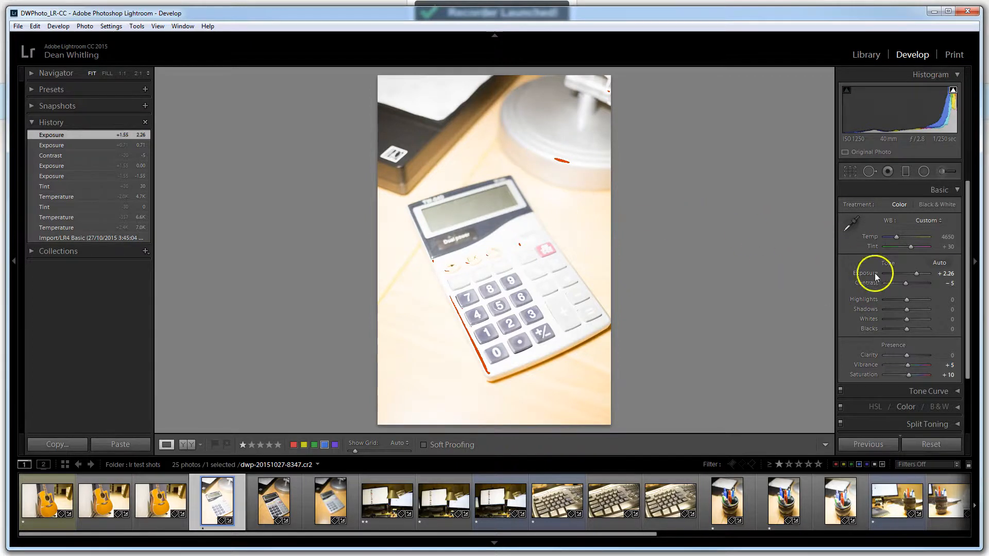
{"action": "mouse_move", "coordinate": [907, 301]}
{"action": "left_mouse_down"}
{"action": "mouse_move", "coordinate": [867, 309]}
{"action": "mouse_move", "coordinate": [908, 304]}
{"action": "left_mouse_up"}
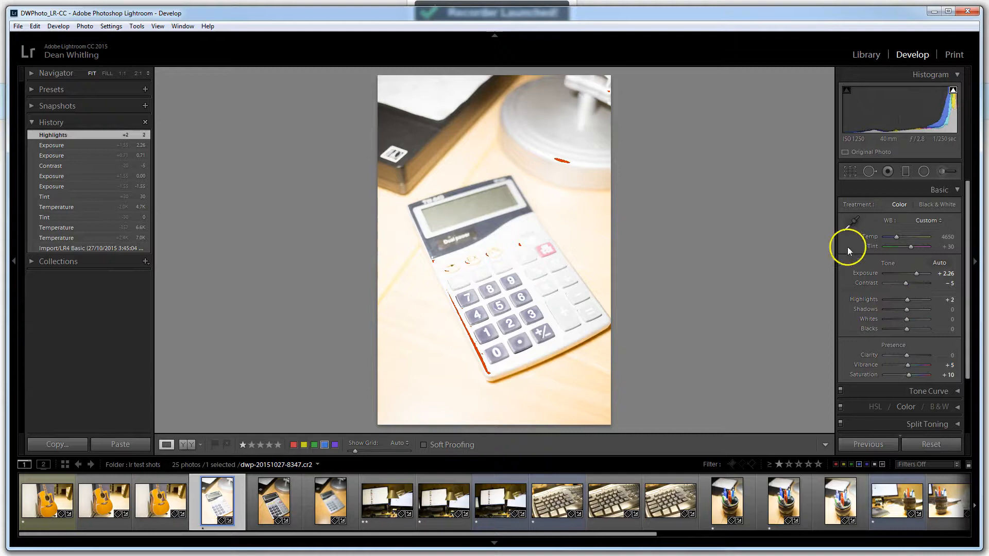
{"action": "left_click_drag", "start_coordinate": [914, 273], "coordinate": [904, 272]}
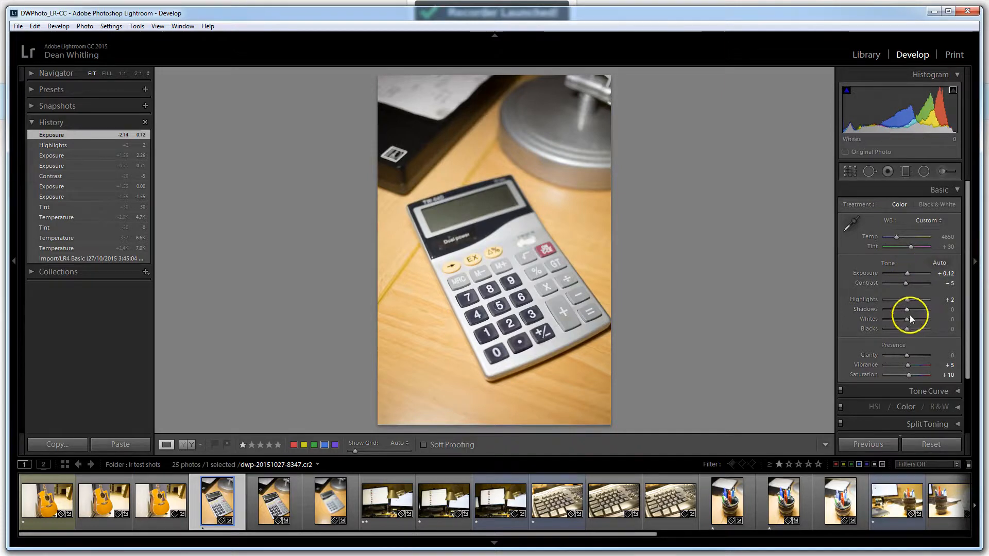
Set the photo's shadows to +7, whites to −7 and blacks to −10
{"action": "mouse_move", "coordinate": [906, 300]}
{"action": "left_mouse_down"}
{"action": "mouse_move", "coordinate": [885, 300]}
{"action": "mouse_move", "coordinate": [898, 301]}
{"action": "left_mouse_up"}
{"action": "mouse_move", "coordinate": [904, 310]}
{"action": "left_mouse_down"}
{"action": "mouse_move", "coordinate": [919, 309]}
{"action": "mouse_move", "coordinate": [890, 307]}
{"action": "mouse_move", "coordinate": [906, 309]}
{"action": "left_mouse_up"}
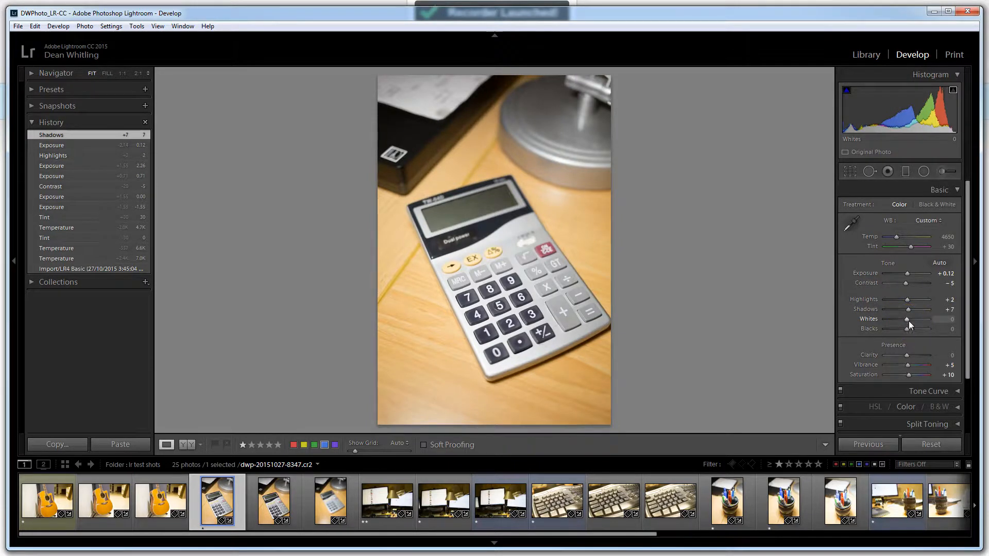
{"action": "mouse_move", "coordinate": [910, 320]}
{"action": "left_mouse_down"}
{"action": "mouse_move", "coordinate": [922, 319]}
{"action": "mouse_move", "coordinate": [895, 329]}
{"action": "mouse_move", "coordinate": [904, 329]}
{"action": "left_mouse_up"}
{"action": "scroll", "coordinate": [891, 305], "scroll_direction": "down", "scroll_amount": 1}
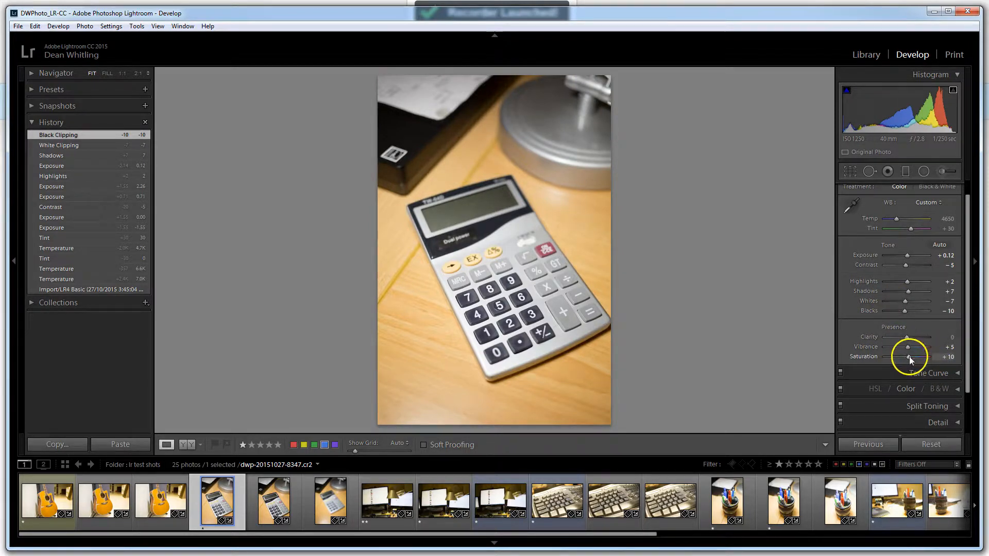
Try saturation values of +2 and 0 on the photo, and set the saturation to −12
{"action": "mouse_move", "coordinate": [909, 356]}
{"action": "left_mouse_down"}
{"action": "mouse_move", "coordinate": [879, 355]}
{"action": "mouse_move", "coordinate": [940, 356]}
{"action": "mouse_move", "coordinate": [907, 356]}
{"action": "left_mouse_up"}
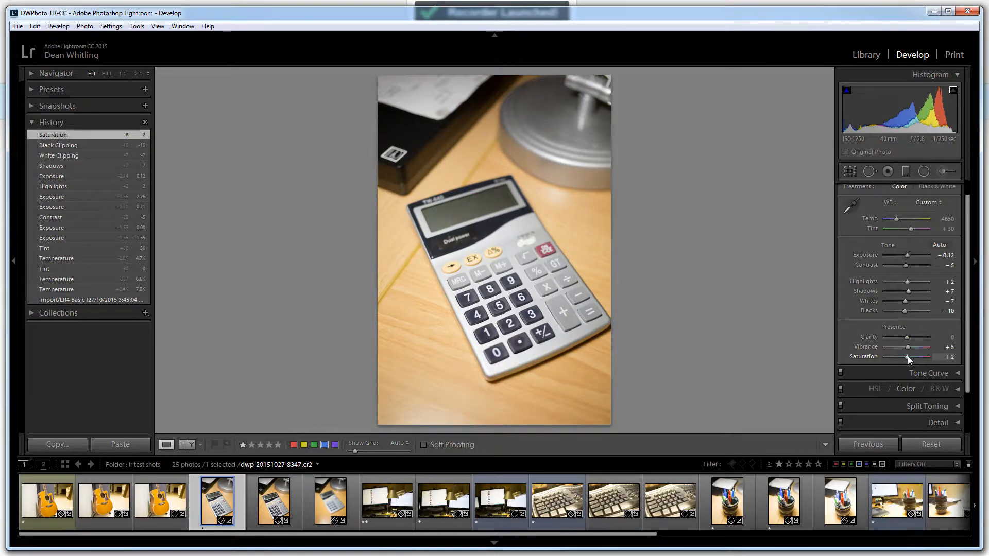
{"action": "double_click", "coordinate": [907, 357]}
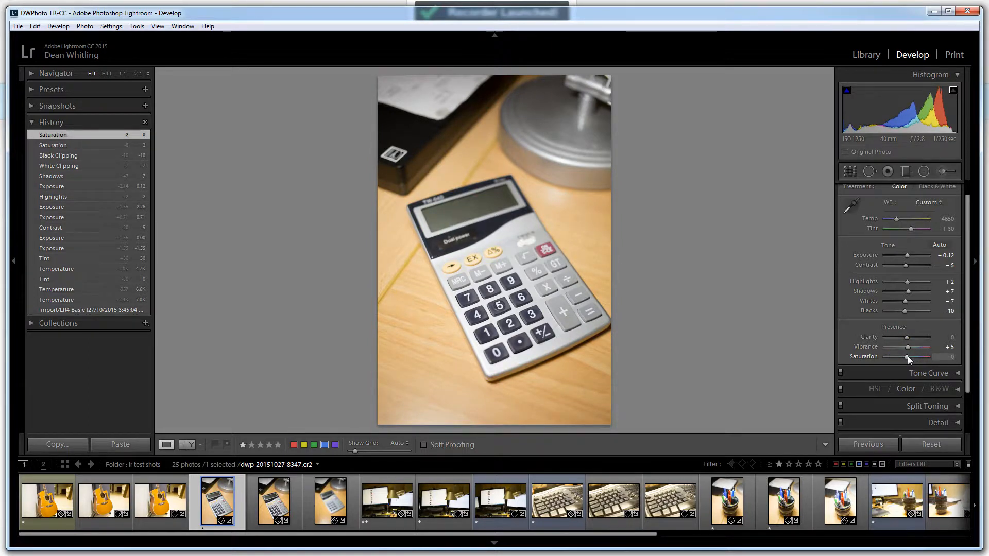
{"action": "left_click_drag", "start_coordinate": [909, 356], "coordinate": [905, 356]}
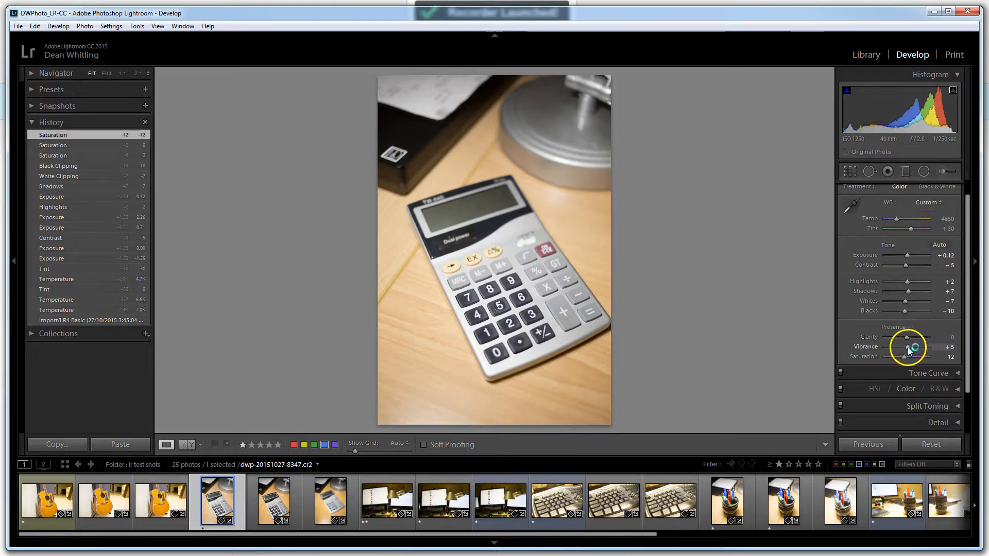
Set the clarity to +7 after trying −17 on the keys at 1:1, and set the vibrance to −2
{"action": "left_click_drag", "start_coordinate": [907, 336], "coordinate": [903, 337]}
{"action": "left_click", "coordinate": [533, 272]}
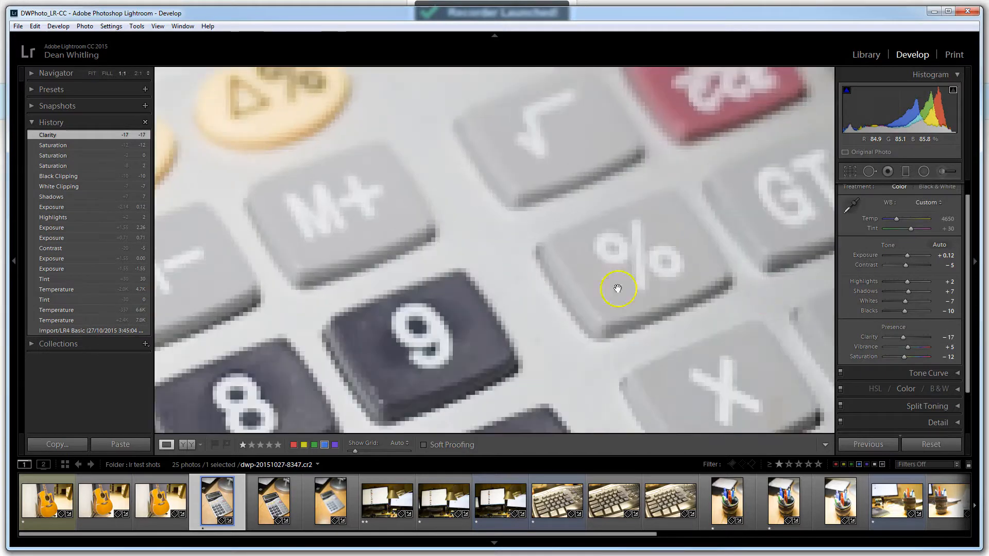
{"action": "mouse_move", "coordinate": [902, 336]}
{"action": "left_mouse_down"}
{"action": "mouse_move", "coordinate": [891, 335]}
{"action": "mouse_move", "coordinate": [919, 336]}
{"action": "mouse_move", "coordinate": [904, 336]}
{"action": "left_mouse_up"}
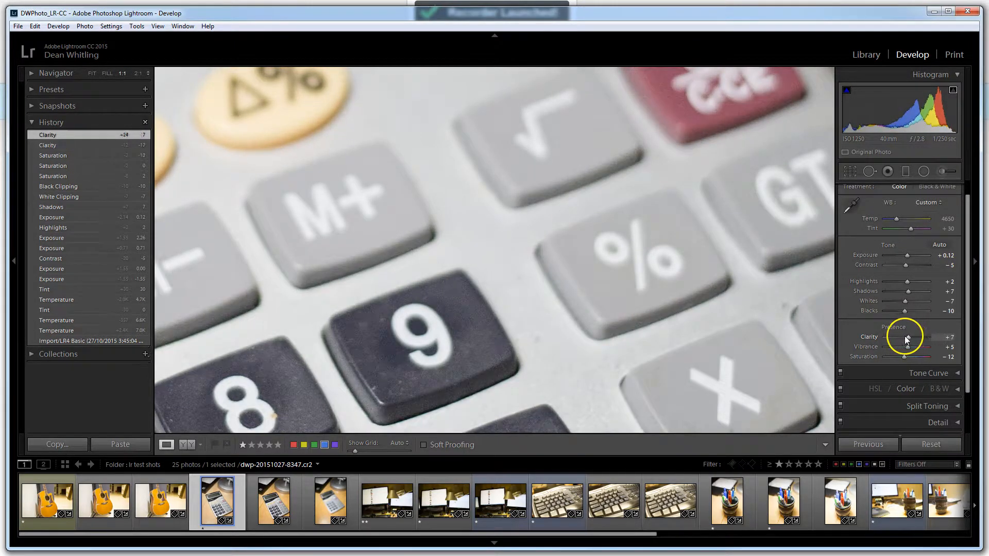
{"action": "left_click", "coordinate": [562, 287]}
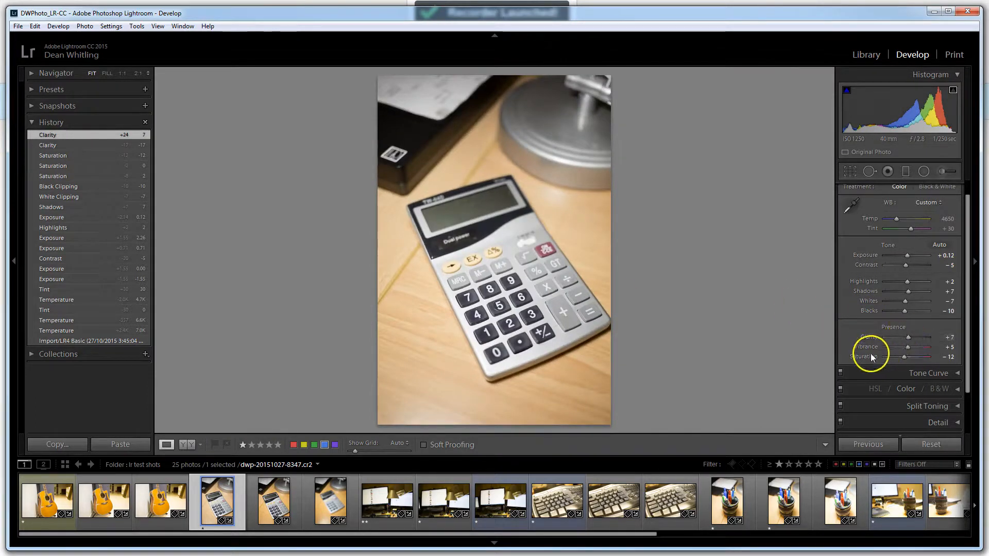
{"action": "mouse_move", "coordinate": [909, 346]}
{"action": "left_mouse_down"}
{"action": "mouse_move", "coordinate": [892, 346]}
{"action": "mouse_move", "coordinate": [927, 344]}
{"action": "mouse_move", "coordinate": [908, 348]}
{"action": "left_mouse_up"}
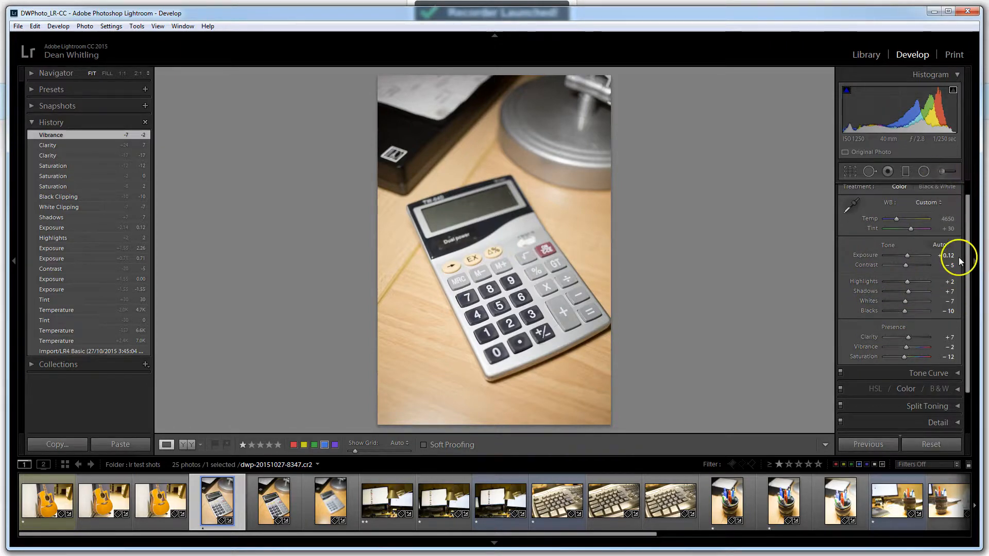
Adjust the tone curve directly, setting light tones to +2 and dark tones to −10
{"action": "scroll", "coordinate": [950, 245], "scroll_direction": "up", "scroll_amount": 1}
{"action": "left_click", "coordinate": [953, 190]}
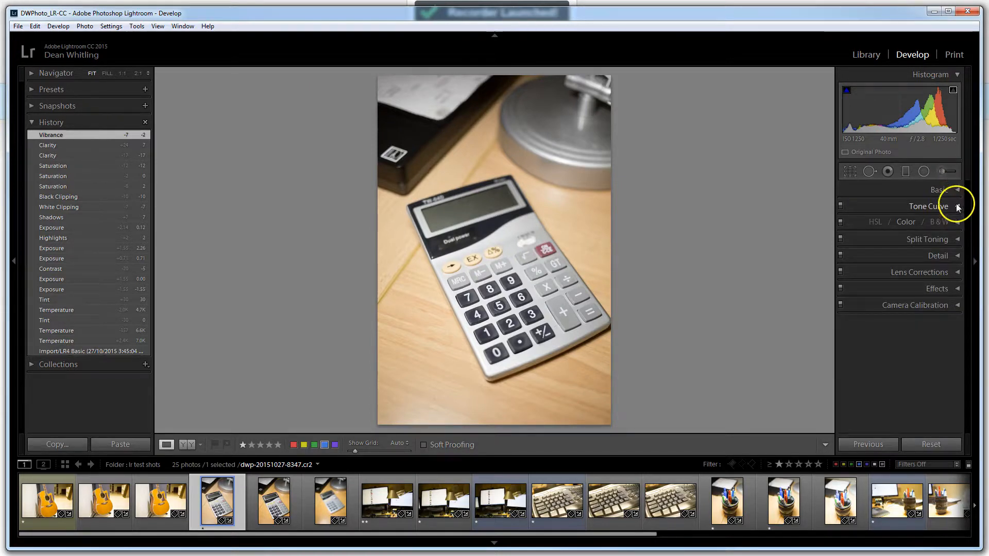
{"action": "left_click", "coordinate": [957, 207]}
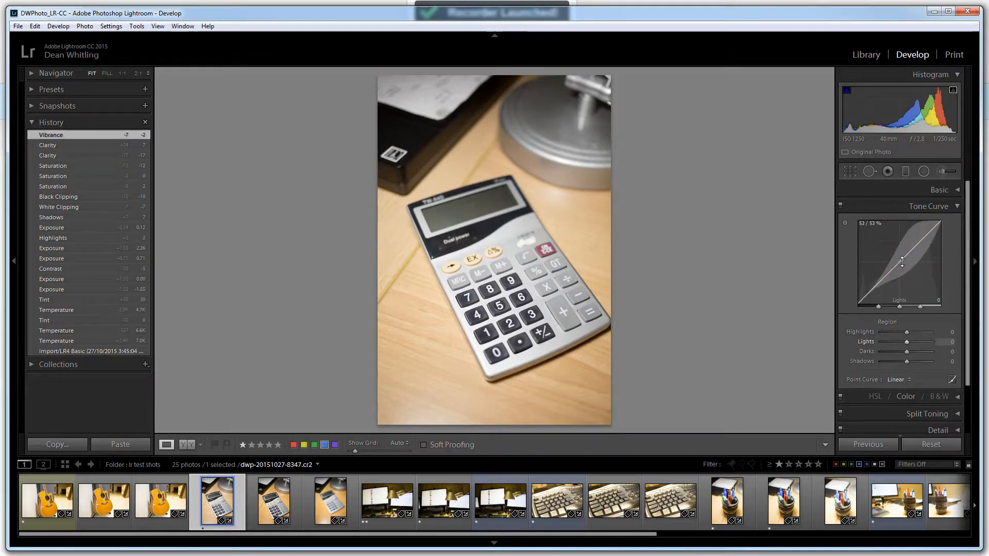
{"action": "mouse_move", "coordinate": [901, 260]}
{"action": "left_mouse_down"}
{"action": "mouse_move", "coordinate": [910, 306]}
{"action": "mouse_move", "coordinate": [906, 227]}
{"action": "mouse_move", "coordinate": [906, 255]}
{"action": "mouse_move", "coordinate": [883, 270]}
{"action": "mouse_move", "coordinate": [882, 252]}
{"action": "mouse_move", "coordinate": [885, 305]}
{"action": "mouse_move", "coordinate": [888, 272]}
{"action": "left_mouse_up"}
{"action": "left_click", "coordinate": [958, 207]}
Show the per-color adjustments and revert the calculator photo to its import state in the history
{"action": "left_click", "coordinate": [957, 190]}
{"action": "left_click", "coordinate": [956, 189]}
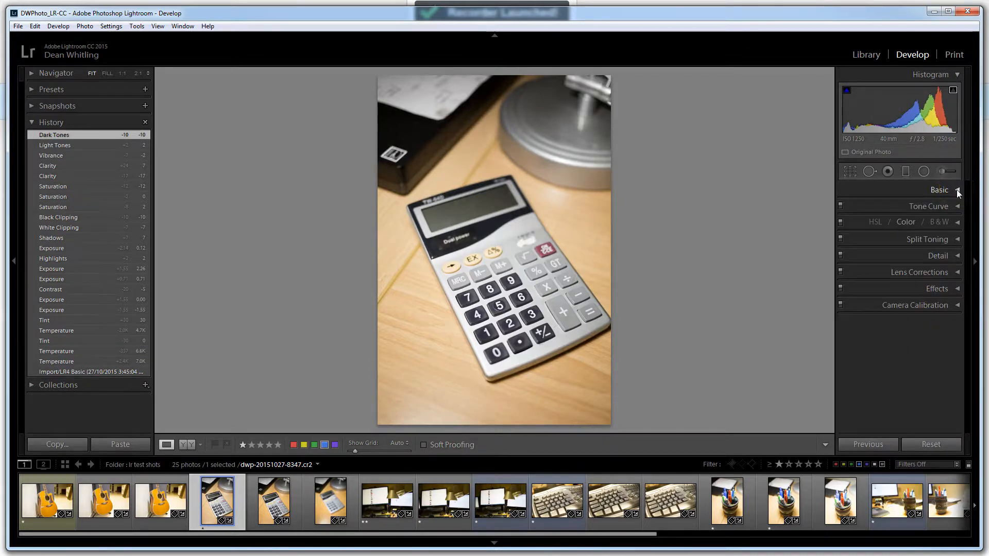
{"action": "left_click", "coordinate": [958, 224]}
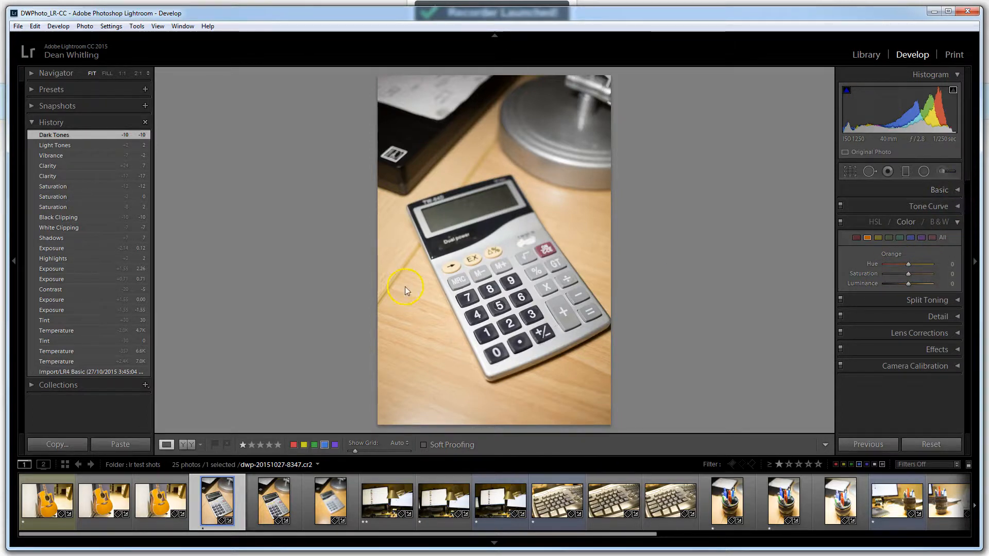
{"action": "left_click", "coordinate": [94, 371]}
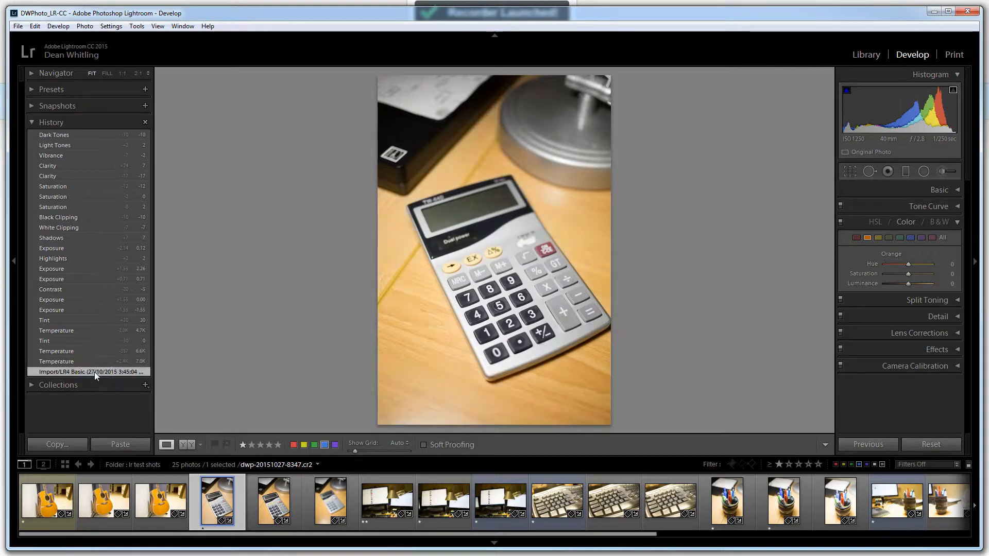
Convert the calculator photo to black and white and switch it back to color
{"action": "left_click", "coordinate": [937, 223]}
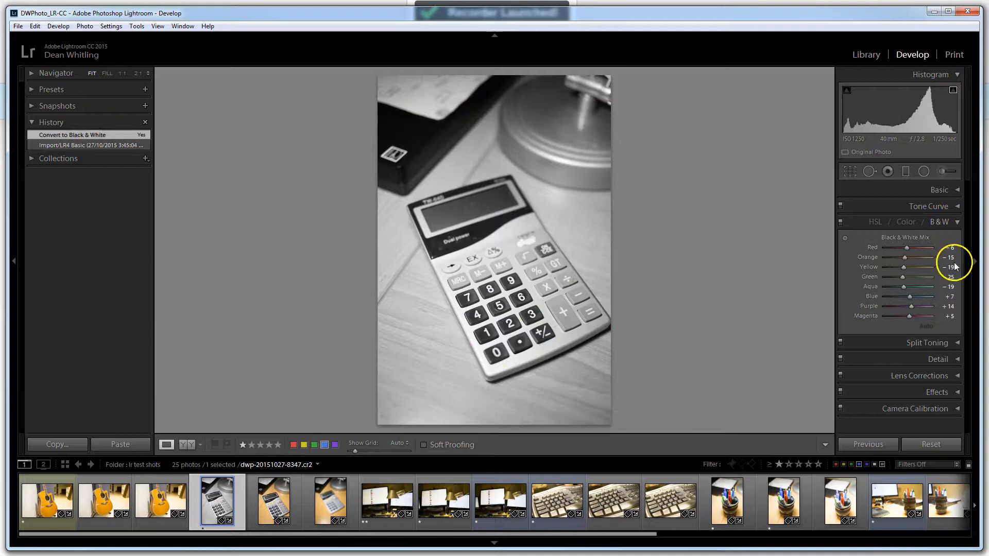
{"action": "left_click", "coordinate": [905, 223]}
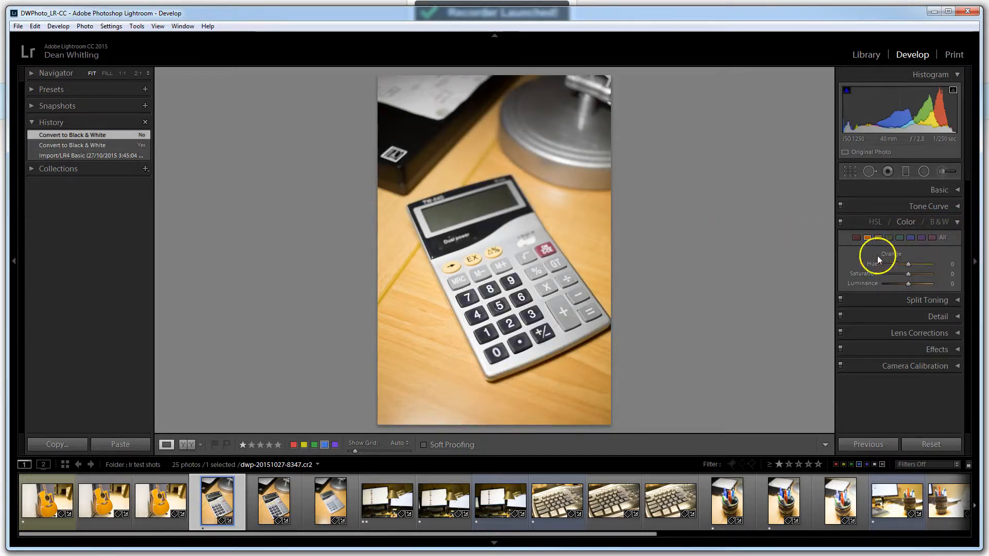
Show all color adjustments together, set the orange saturation to −64, and compare the calculator photo before and after
{"action": "left_click", "coordinate": [943, 238]}
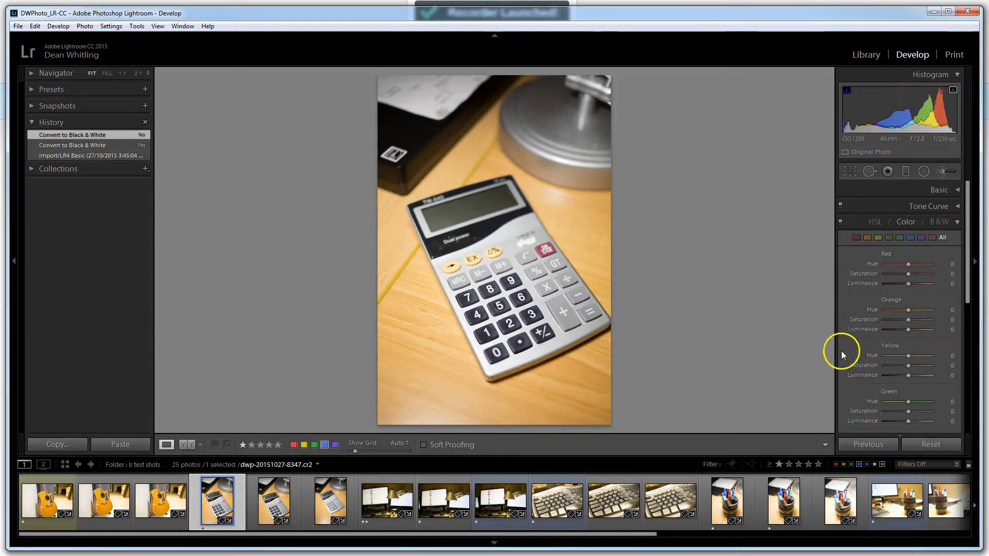
{"action": "left_click_drag", "start_coordinate": [909, 321], "coordinate": [894, 321]}
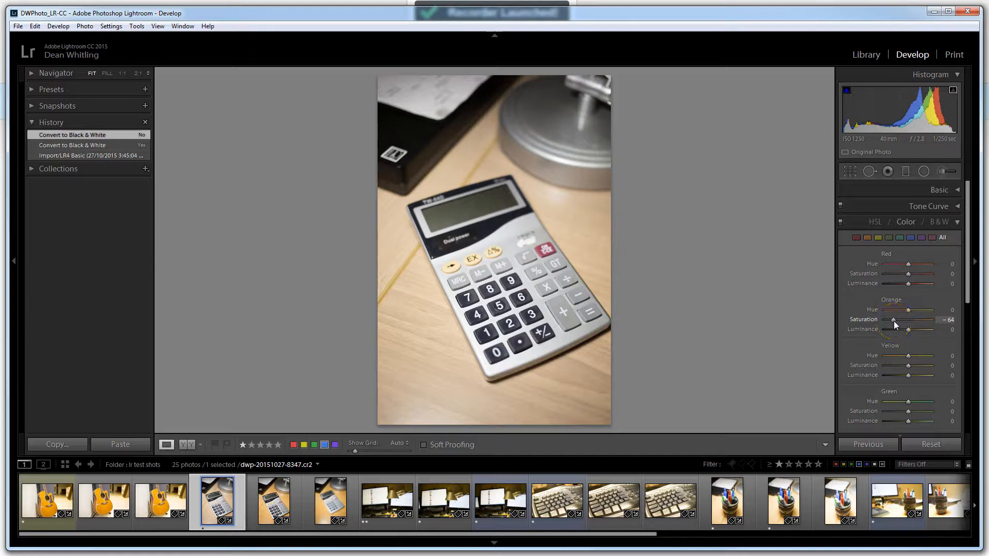
{"action": "left_click", "coordinate": [190, 446]}
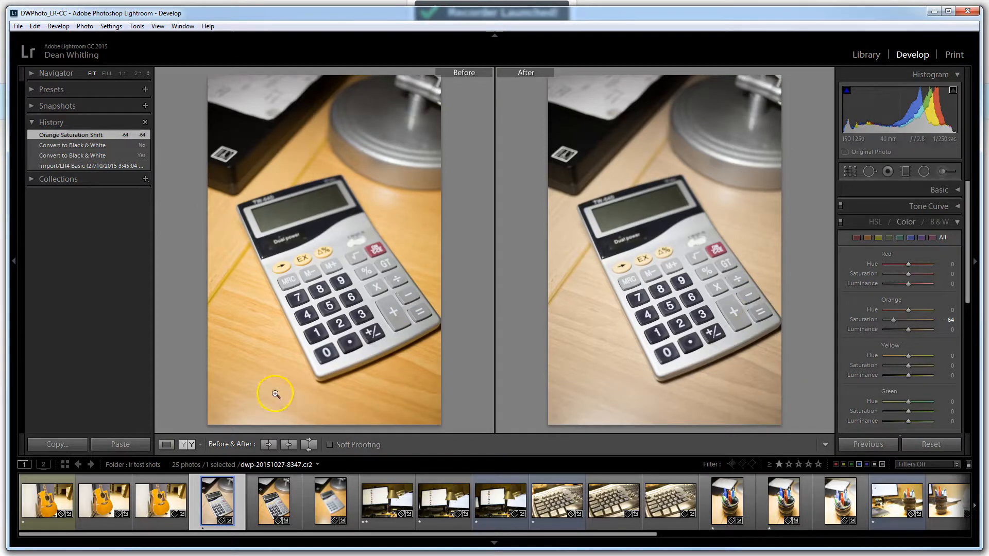
{"action": "left_click", "coordinate": [165, 445]}
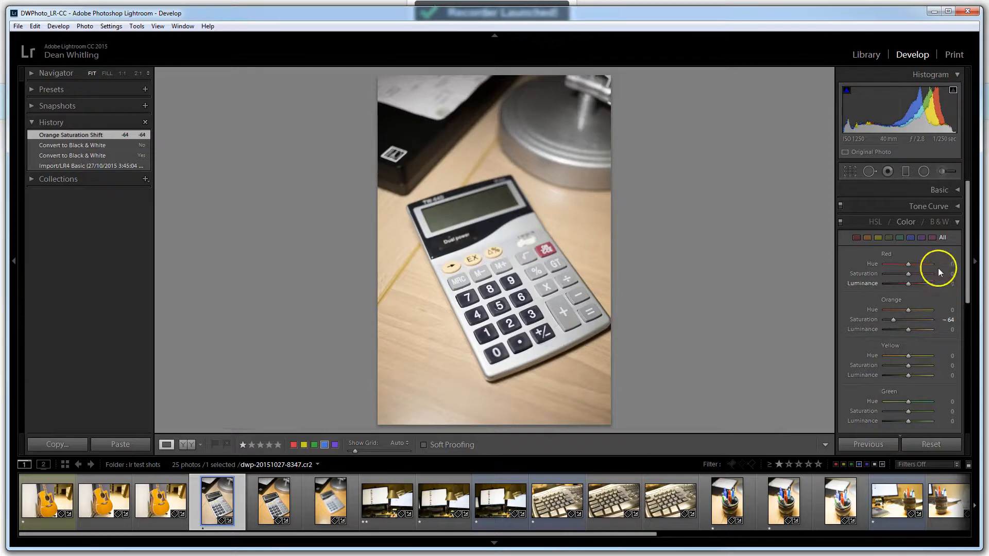
Show the Split Toning settings and revert the calculator photo to its import state in the history
{"action": "left_click", "coordinate": [957, 223]}
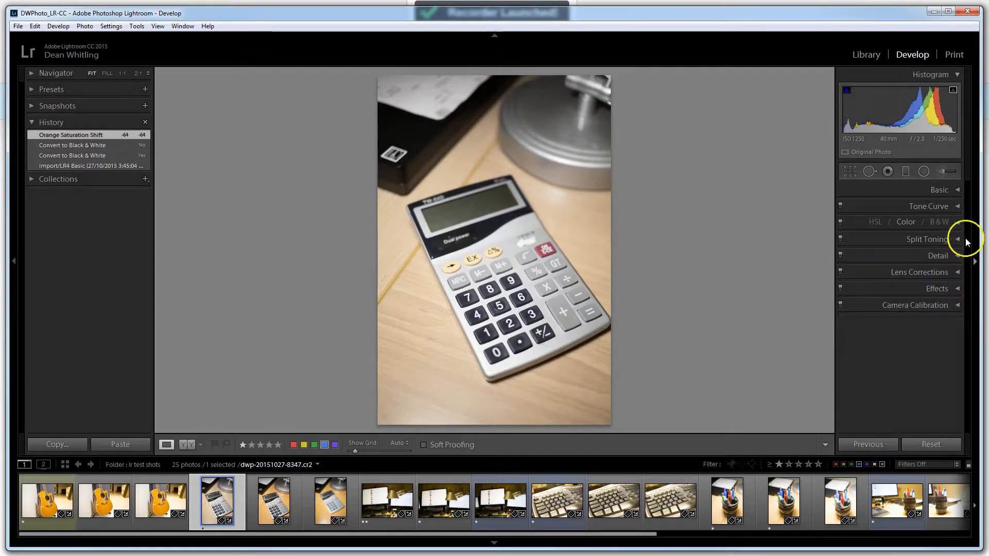
{"action": "left_click", "coordinate": [957, 240]}
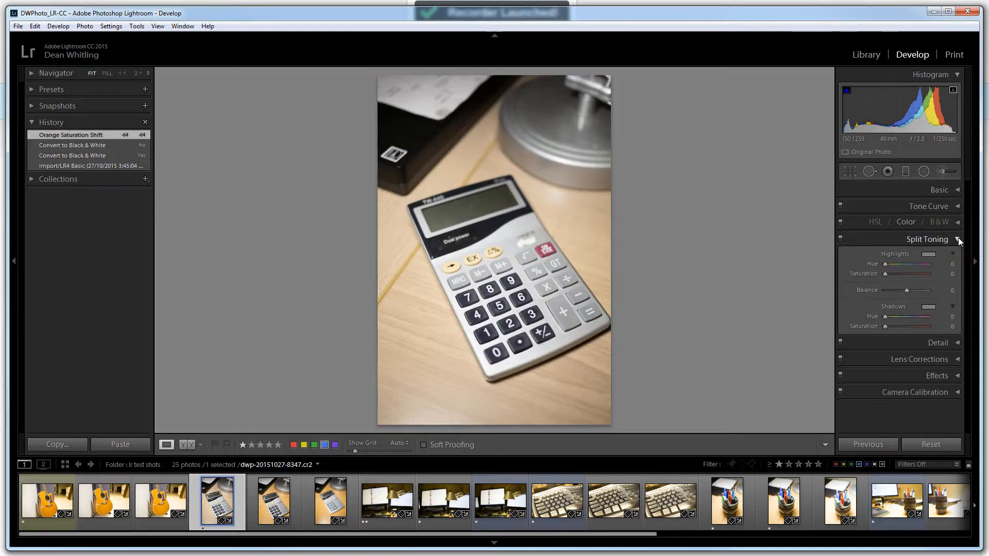
{"action": "left_click", "coordinate": [957, 237]}
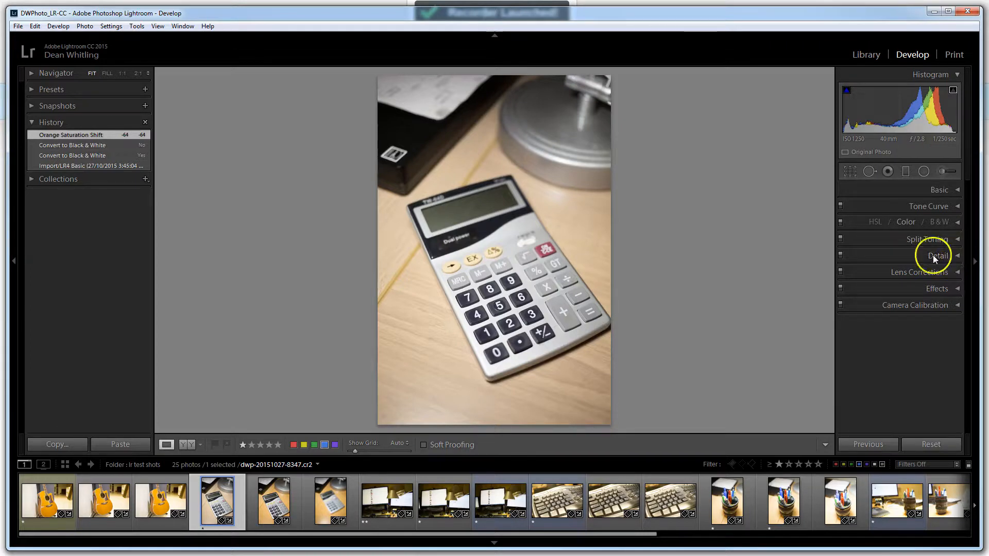
{"action": "left_click", "coordinate": [108, 165]}
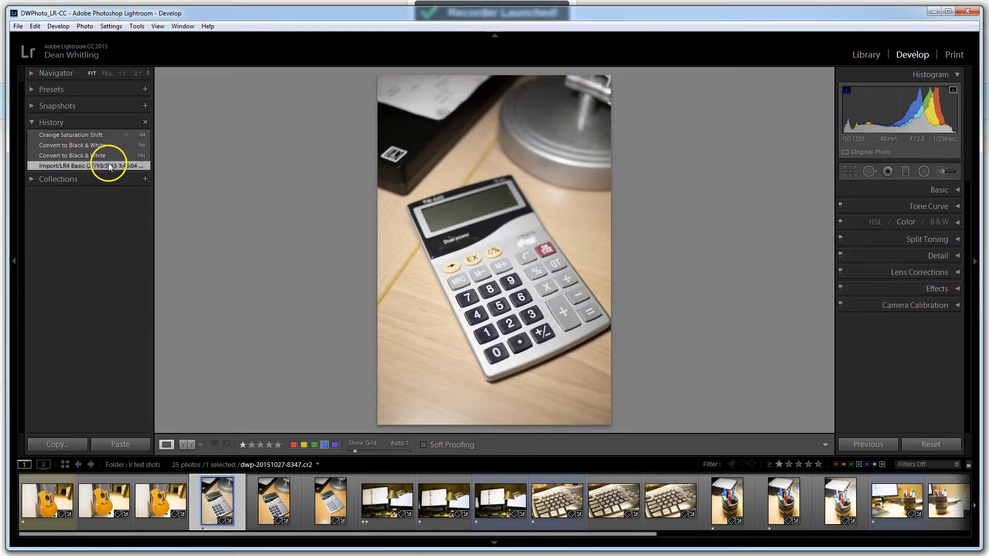
Set the luminance noise reduction of the calculator photo to 65
{"action": "left_click", "coordinate": [956, 256]}
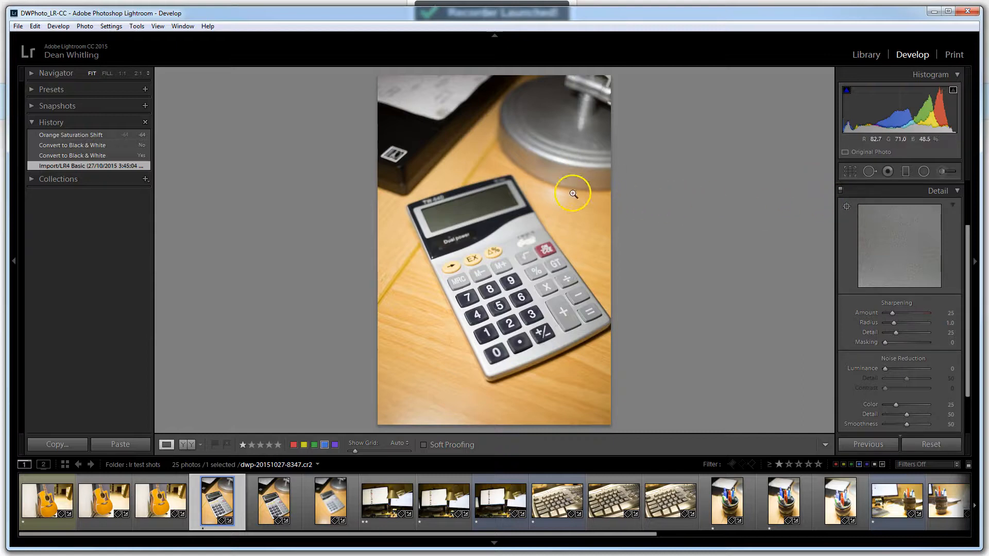
{"action": "left_click", "coordinate": [845, 206]}
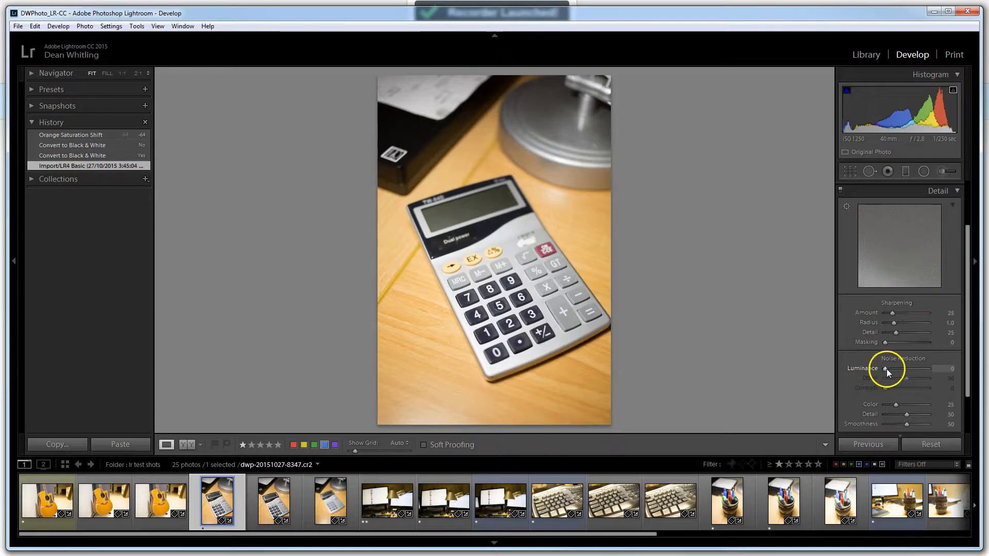
{"action": "left_click_drag", "start_coordinate": [885, 368], "coordinate": [913, 369]}
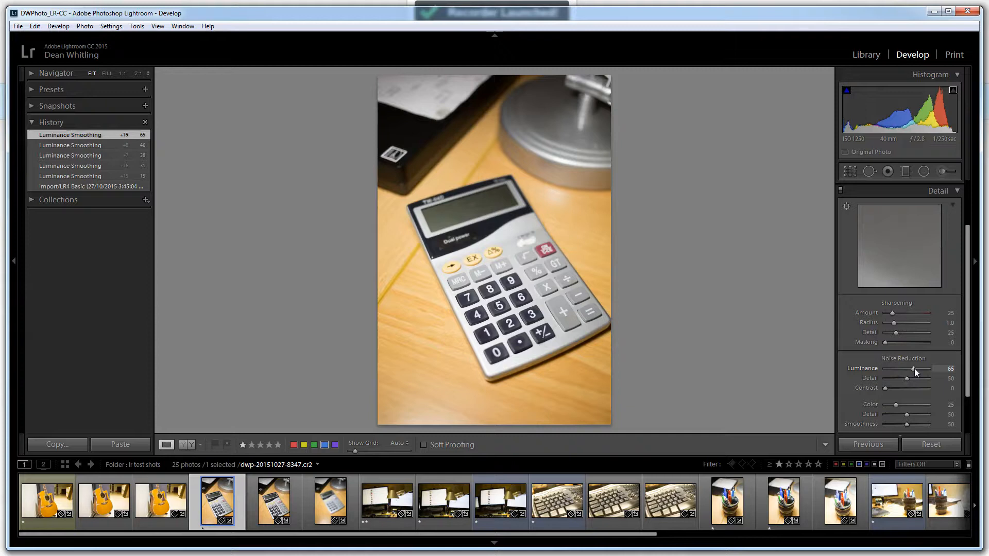
{"action": "left_click", "coordinate": [912, 299]}
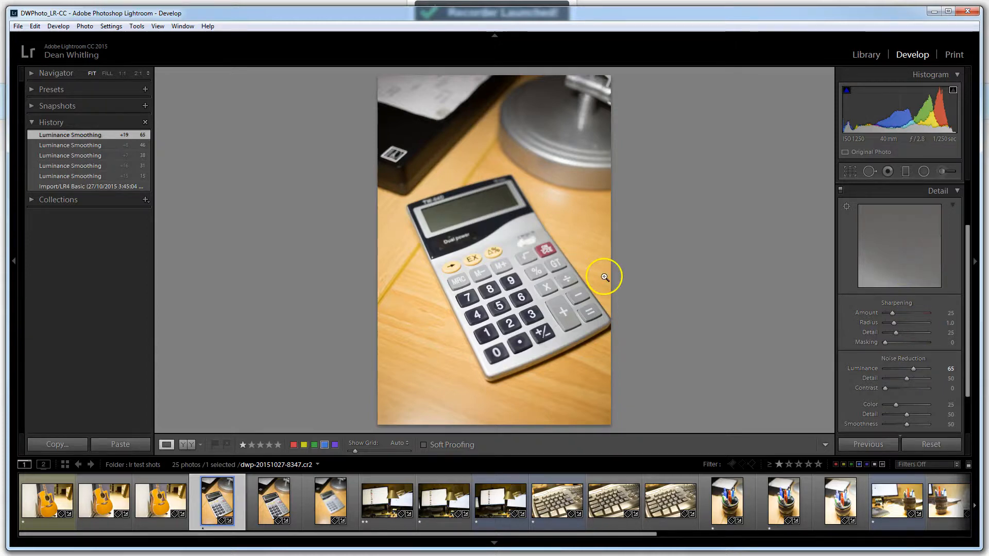
Compare the noise reduction before and after side by side at 1:1 on the calculator keys and the lamp base
{"action": "left_click", "coordinate": [525, 286]}
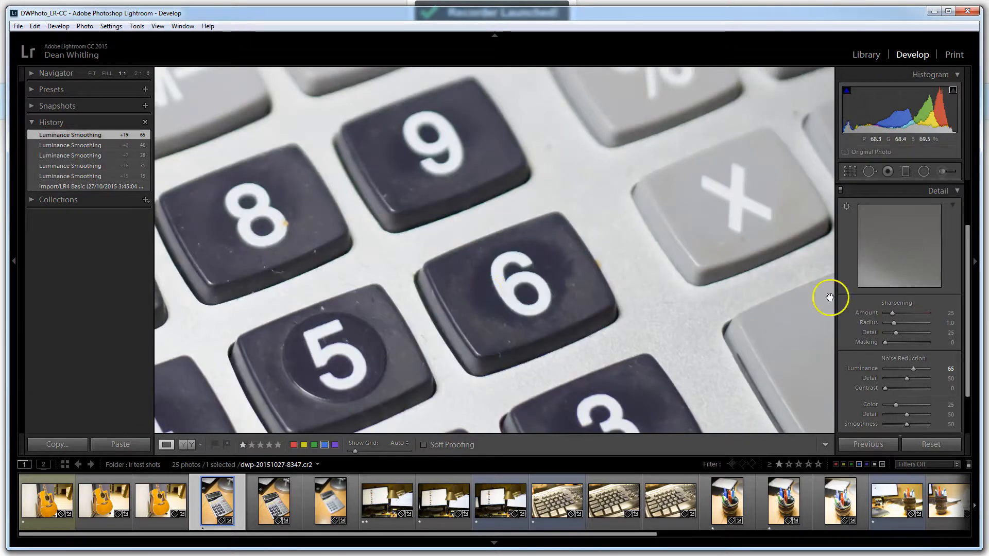
{"action": "left_click", "coordinate": [188, 445]}
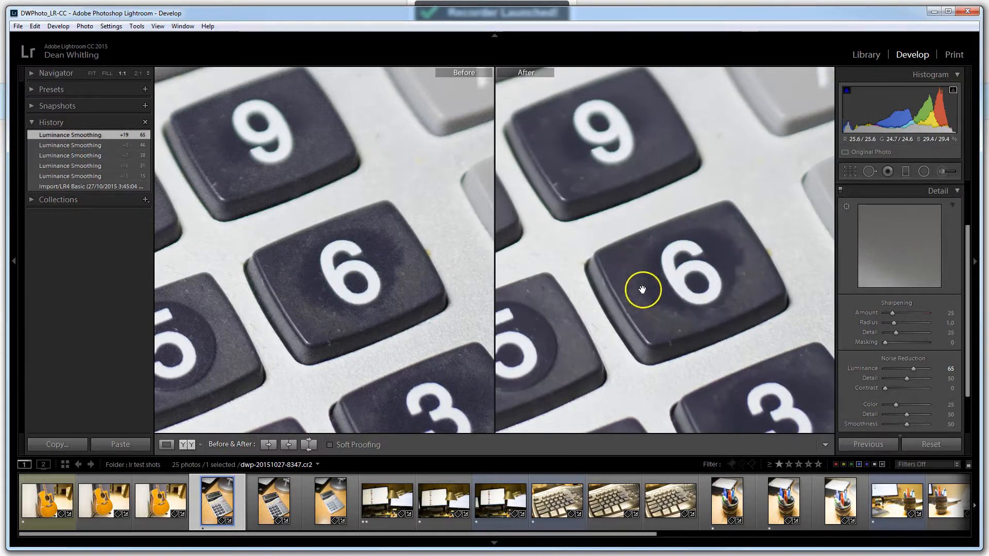
{"action": "left_click_drag", "start_coordinate": [690, 168], "coordinate": [603, 408]}
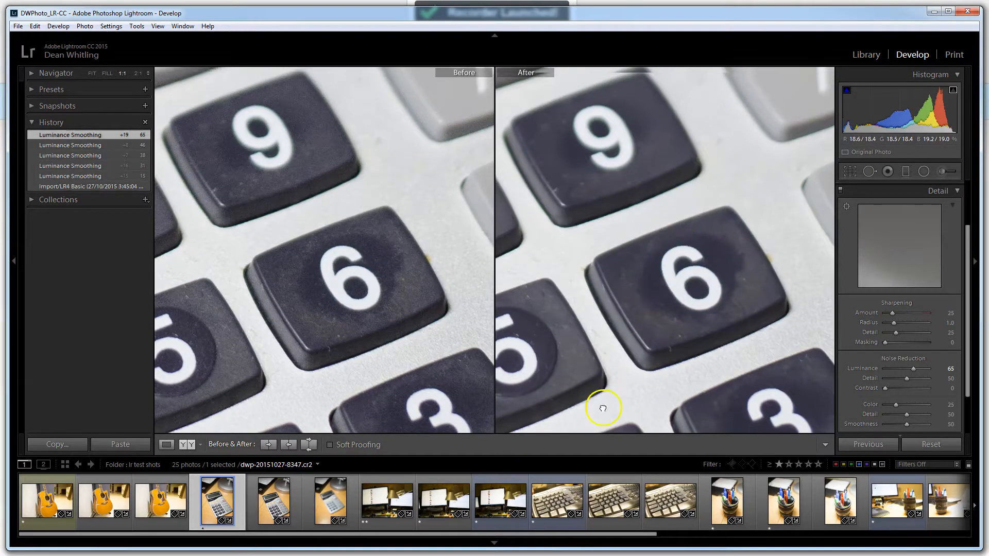
{"action": "left_click", "coordinate": [680, 226]}
{"action": "left_click_drag", "start_coordinate": [711, 195], "coordinate": [672, 277]}
{"action": "left_click", "coordinate": [734, 146]}
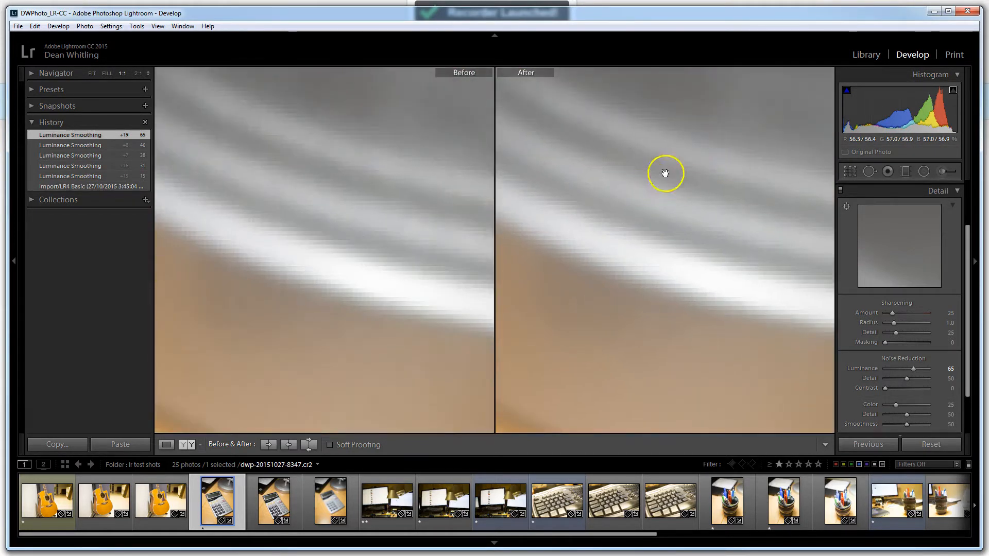
{"action": "left_click_drag", "start_coordinate": [664, 170], "coordinate": [611, 335]}
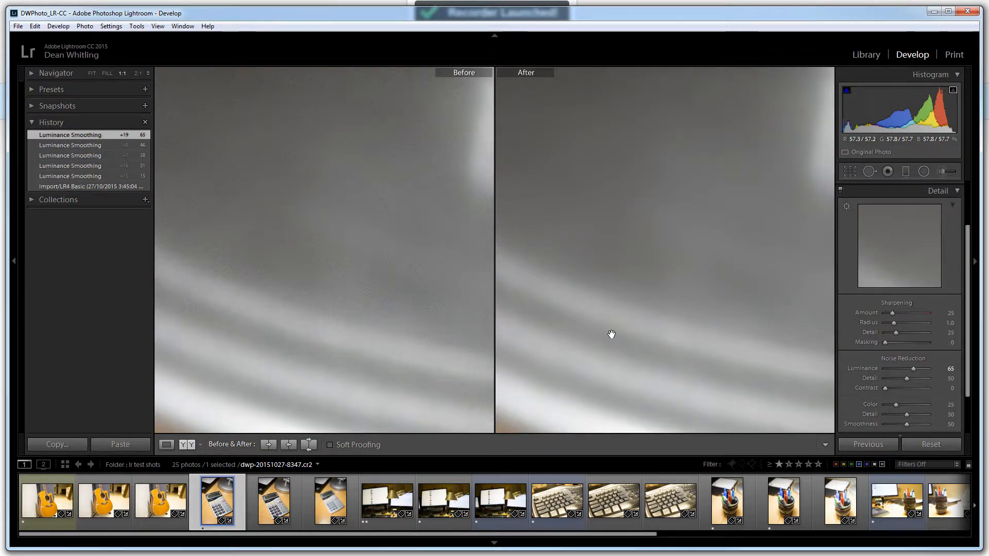
{"action": "left_click_drag", "start_coordinate": [633, 331], "coordinate": [566, 309]}
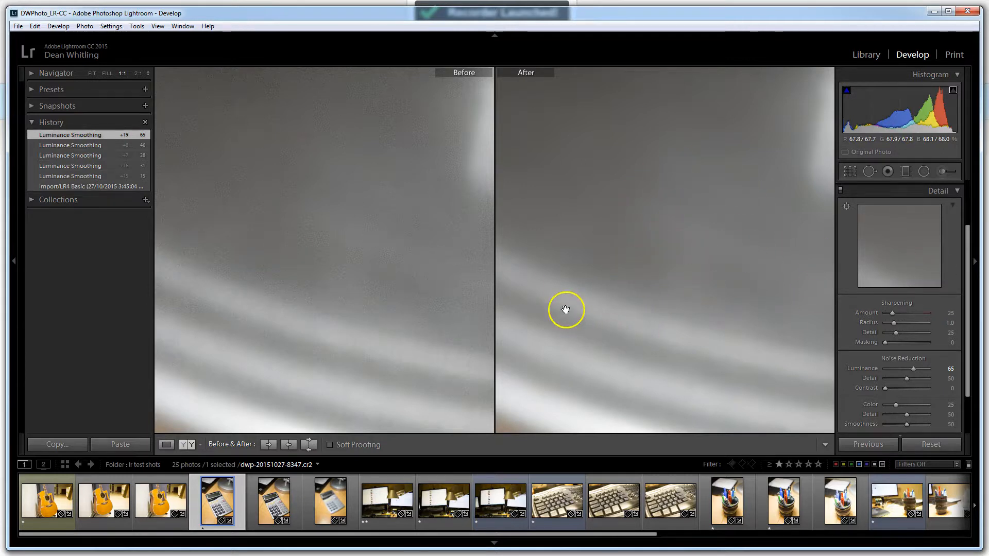
{"action": "left_click", "coordinate": [683, 259]}
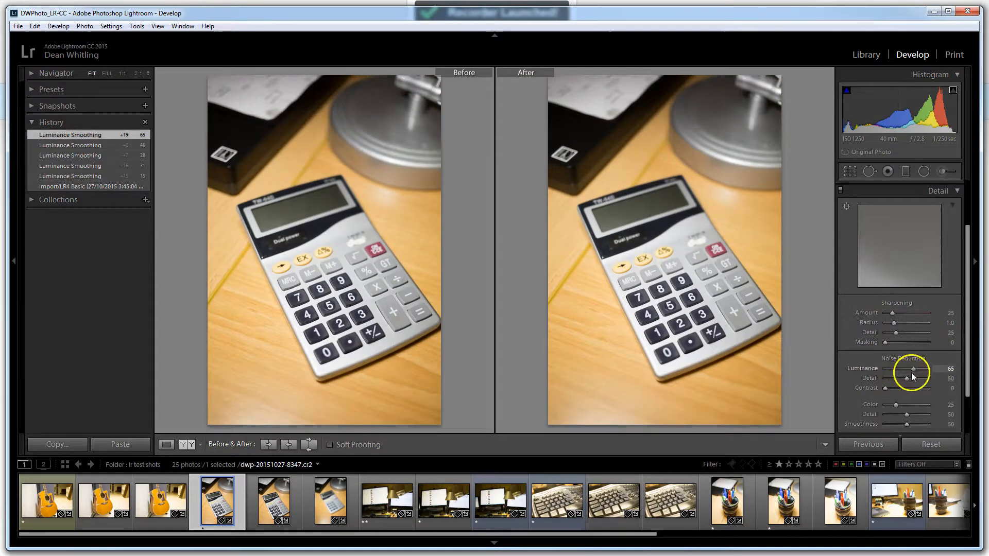
Set luminance noise reduction to 31 and the sharpening amount to 9 after trying 0 and 104 on the keys at 1:1
{"action": "mouse_move", "coordinate": [912, 370]}
{"action": "left_mouse_down"}
{"action": "mouse_move", "coordinate": [882, 370]}
{"action": "mouse_move", "coordinate": [895, 369]}
{"action": "left_mouse_up"}
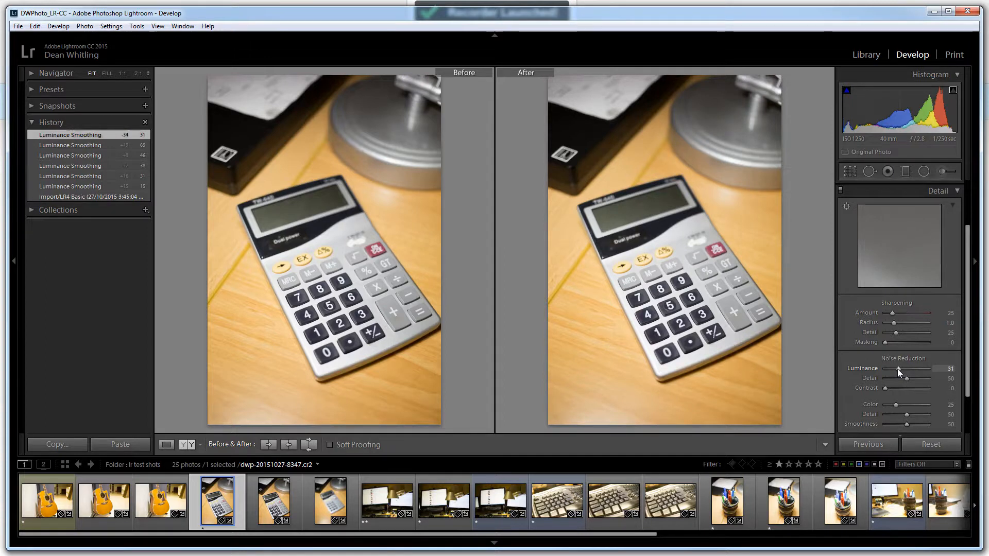
{"action": "left_click", "coordinate": [677, 304]}
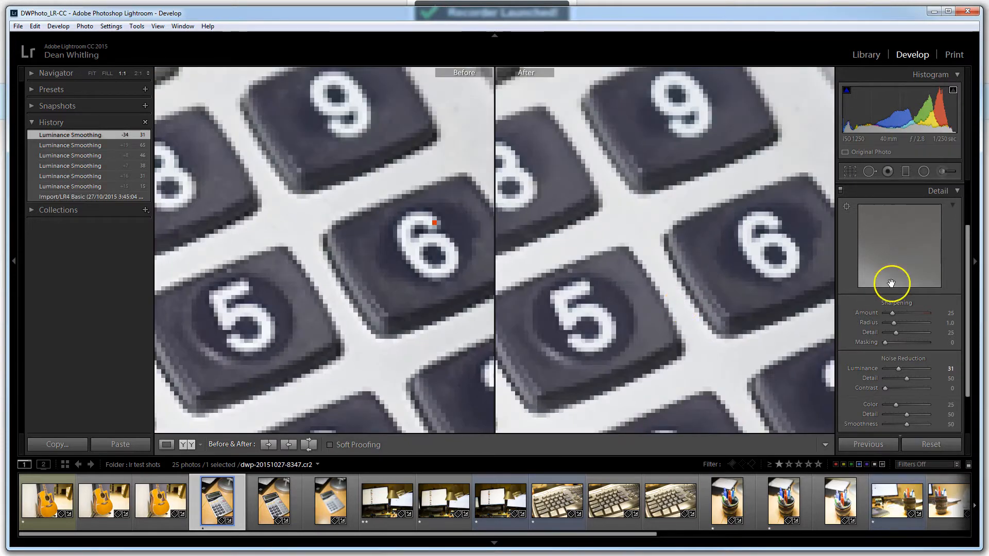
{"action": "left_click_drag", "start_coordinate": [891, 313], "coordinate": [878, 314]}
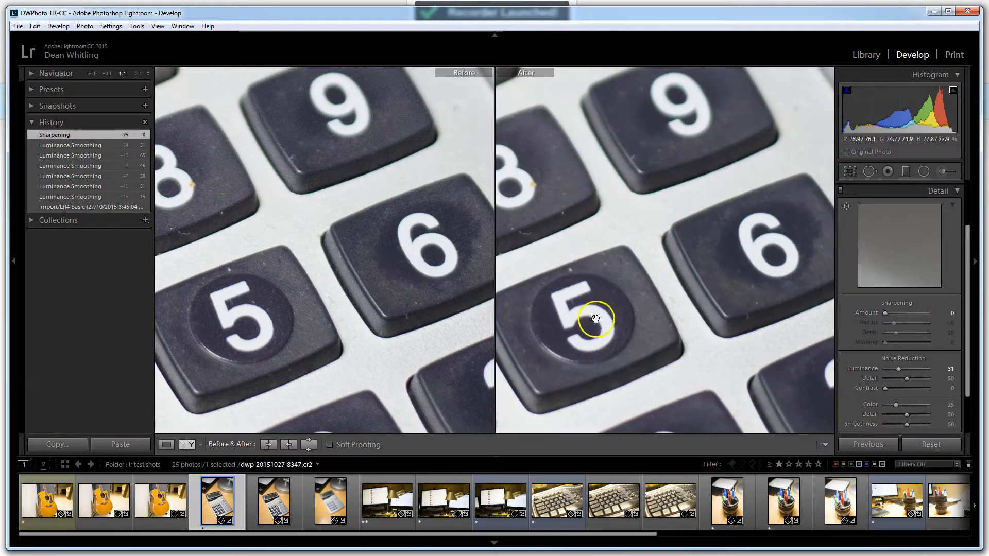
{"action": "left_click_drag", "start_coordinate": [886, 314], "coordinate": [909, 312]}
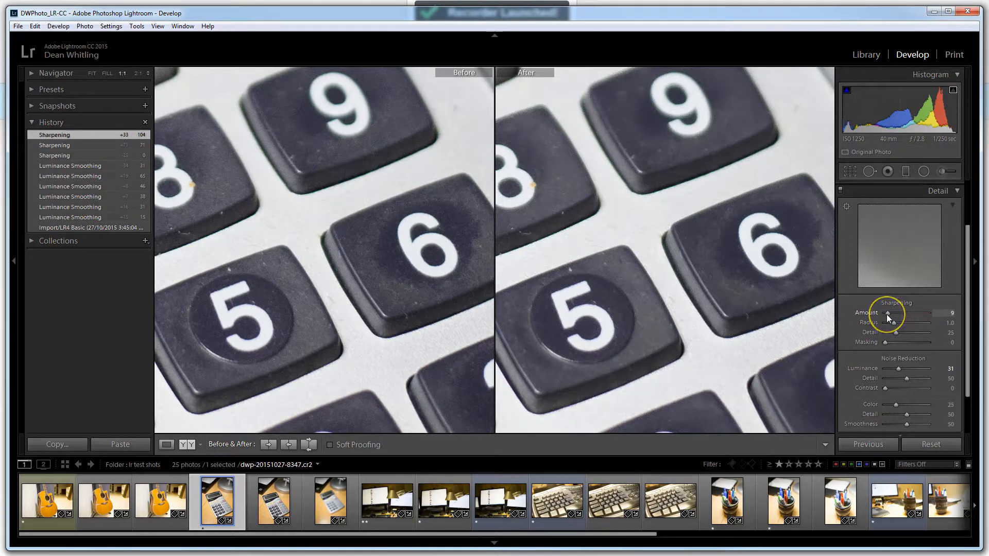
{"action": "left_click_drag", "start_coordinate": [886, 314], "coordinate": [886, 315]}
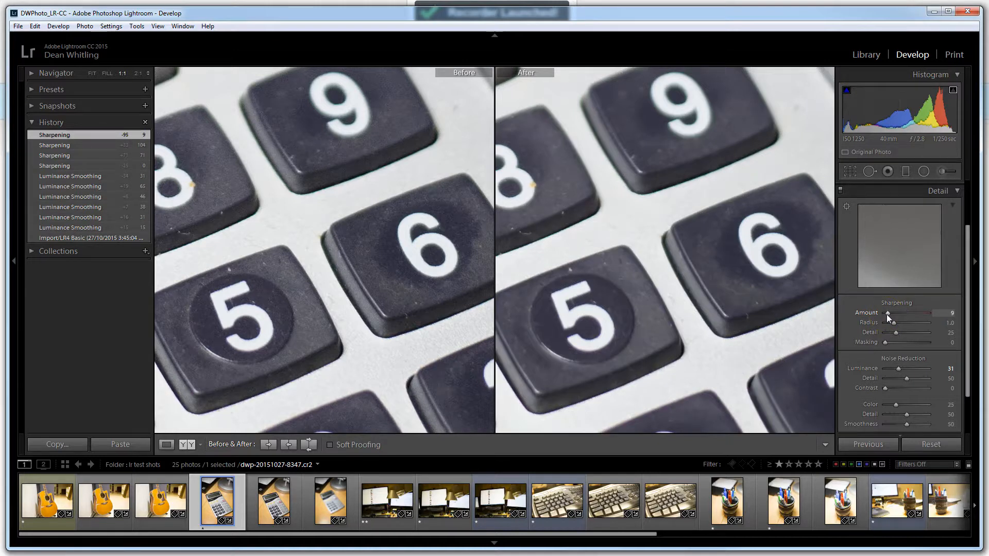
{"action": "left_click", "coordinate": [682, 304]}
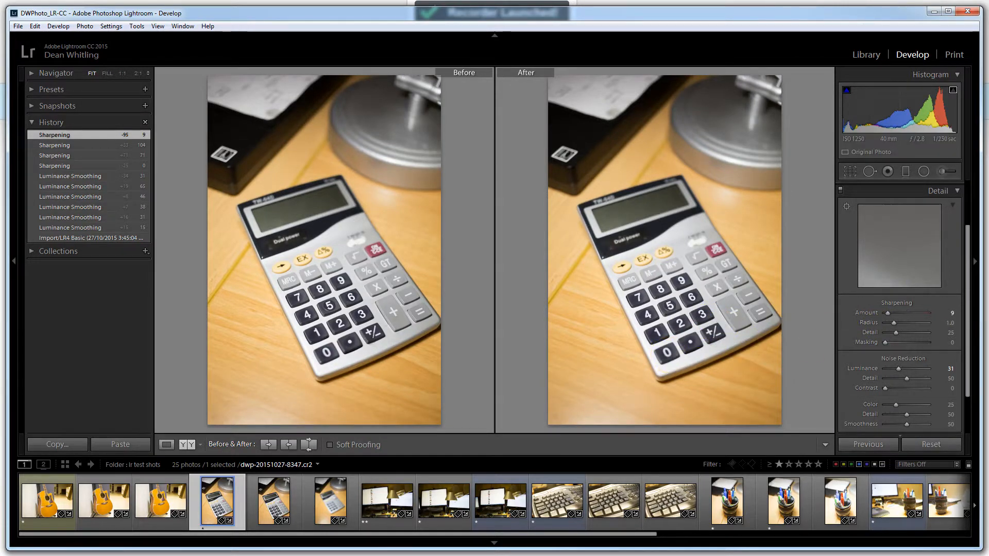
Return to the single-photo view and revert the calculator photo to its import state in the history
{"action": "left_click", "coordinate": [957, 192]}
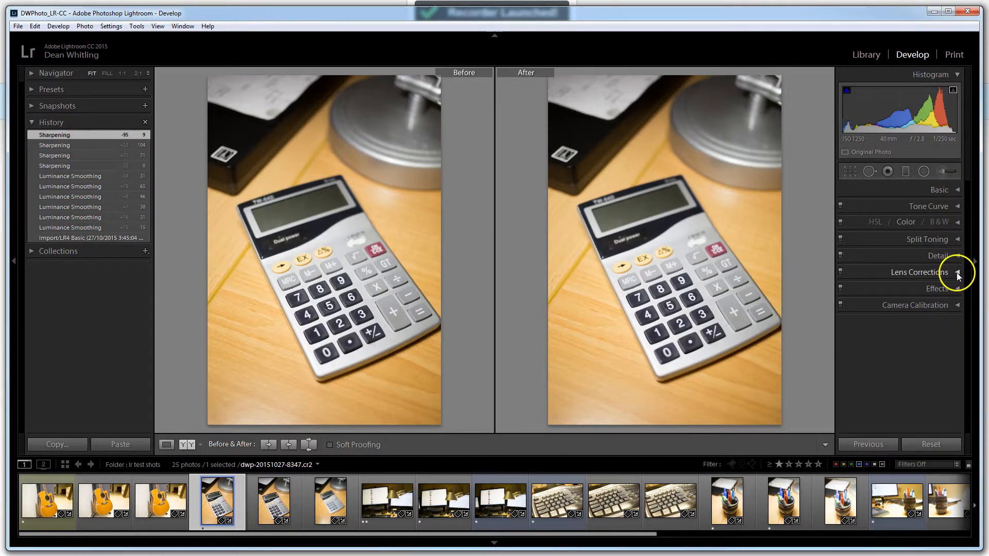
{"action": "left_click", "coordinate": [166, 445]}
{"action": "left_click", "coordinate": [84, 237]}
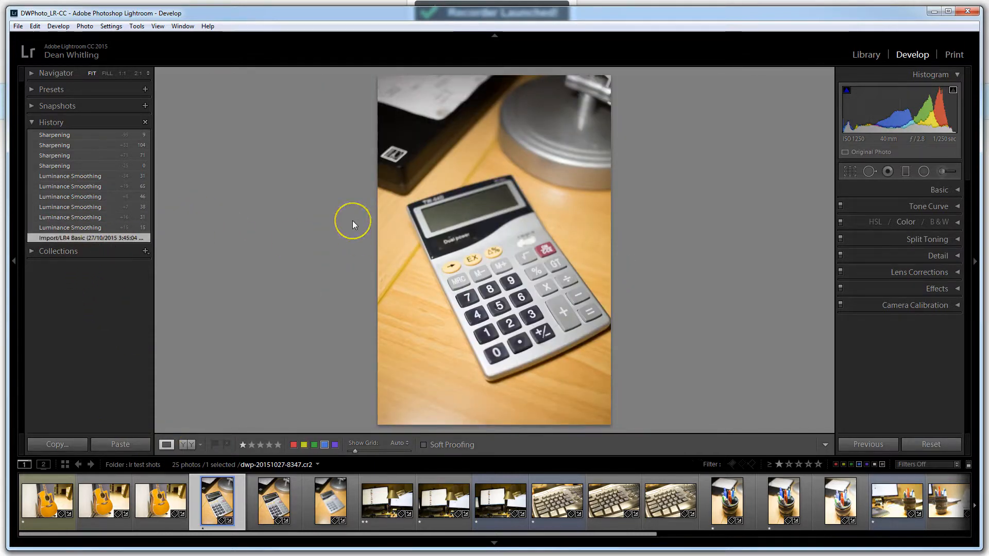
Display the photo's exposure and lens information overlay and enable the lens profile corrections
{"action": "key", "text": "i"}
{"action": "key", "text": "i"}
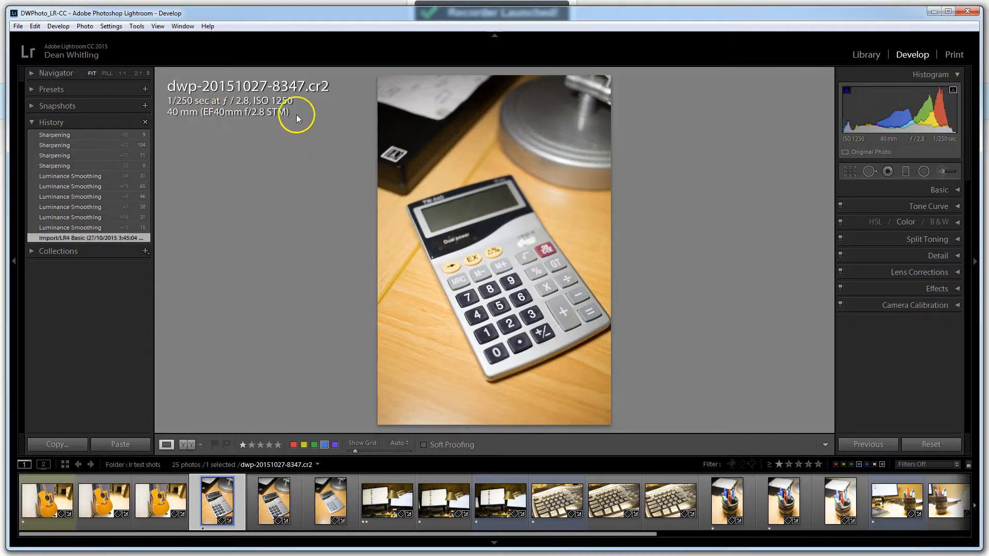
{"action": "left_click", "coordinate": [957, 274]}
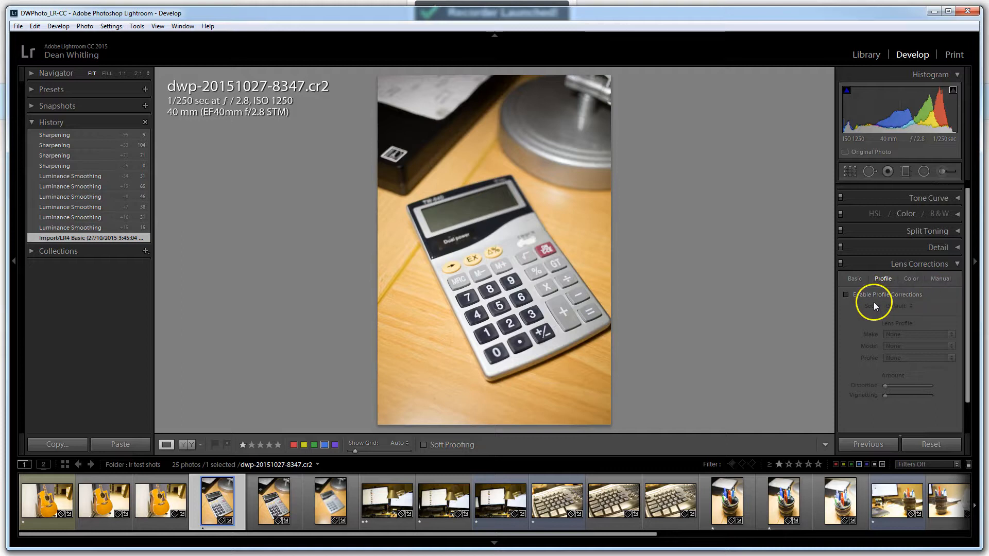
{"action": "left_click", "coordinate": [847, 293]}
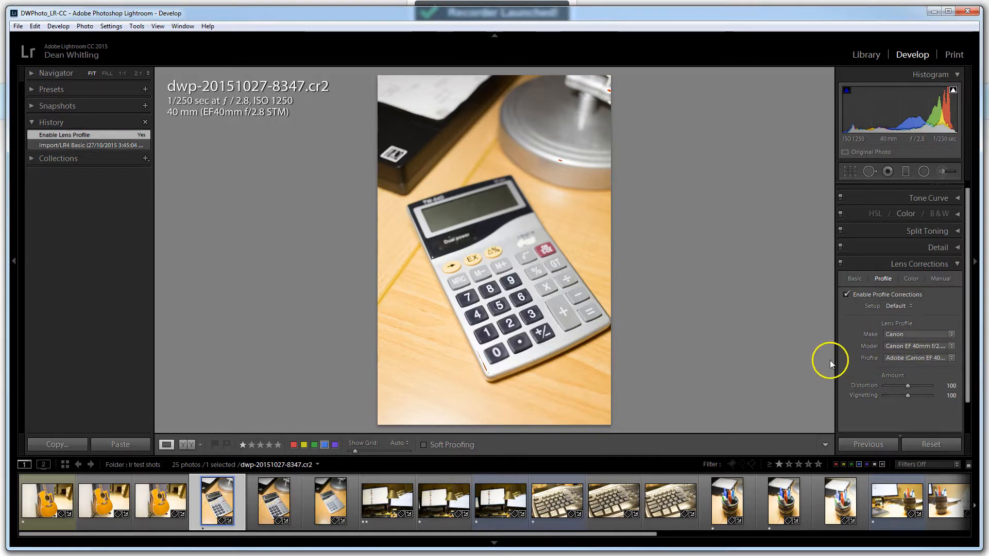
Toggle the lens profile corrections off and on repeatedly to compare their effect, leaving them enabled
{"action": "left_click", "coordinate": [847, 295]}
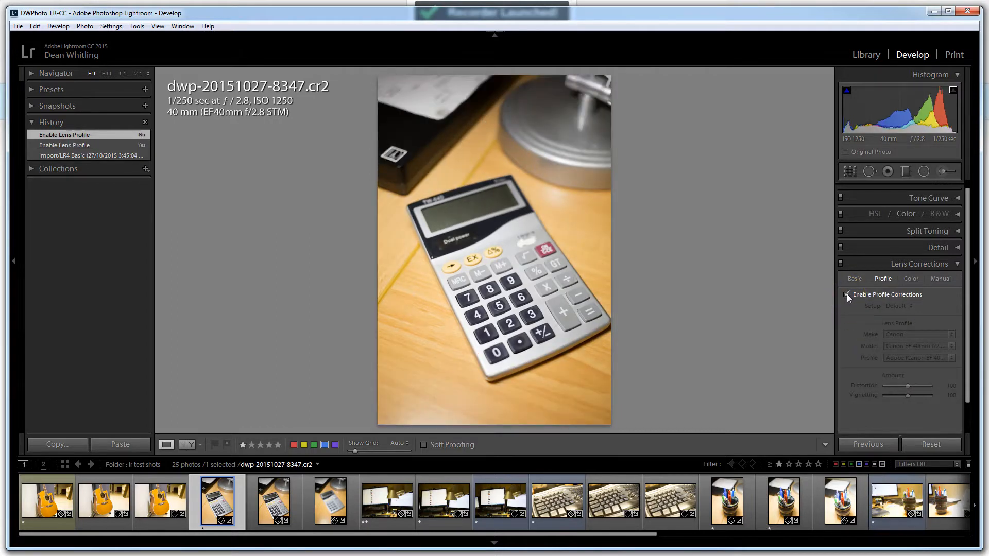
{"action": "left_click", "coordinate": [846, 294]}
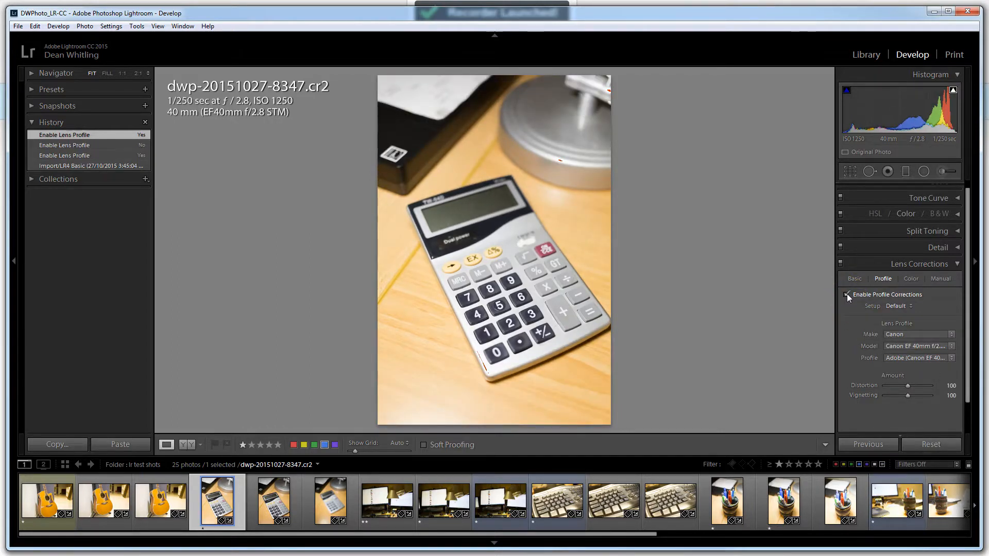
{"action": "left_click", "coordinate": [847, 295]}
{"action": "left_click", "coordinate": [846, 295]}
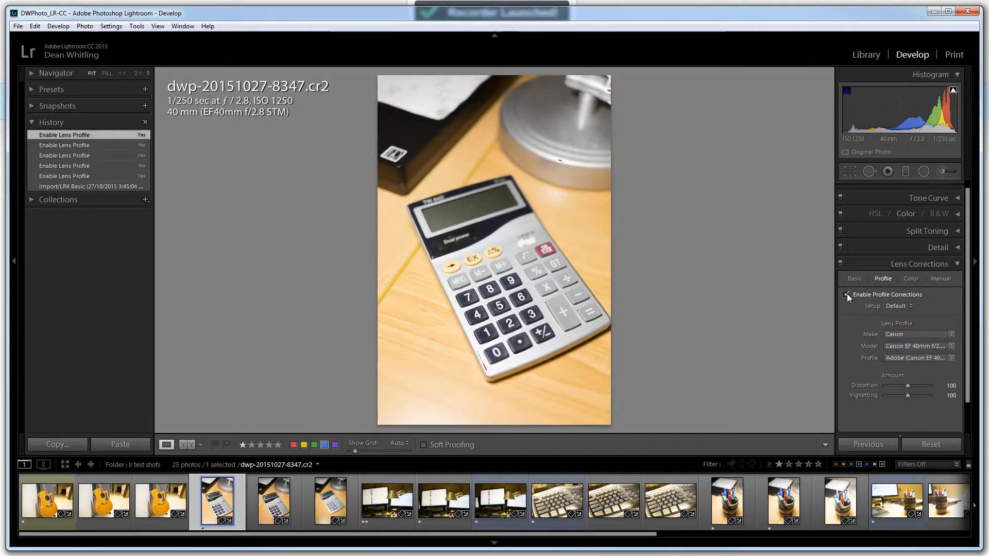
{"action": "left_click", "coordinate": [846, 294]}
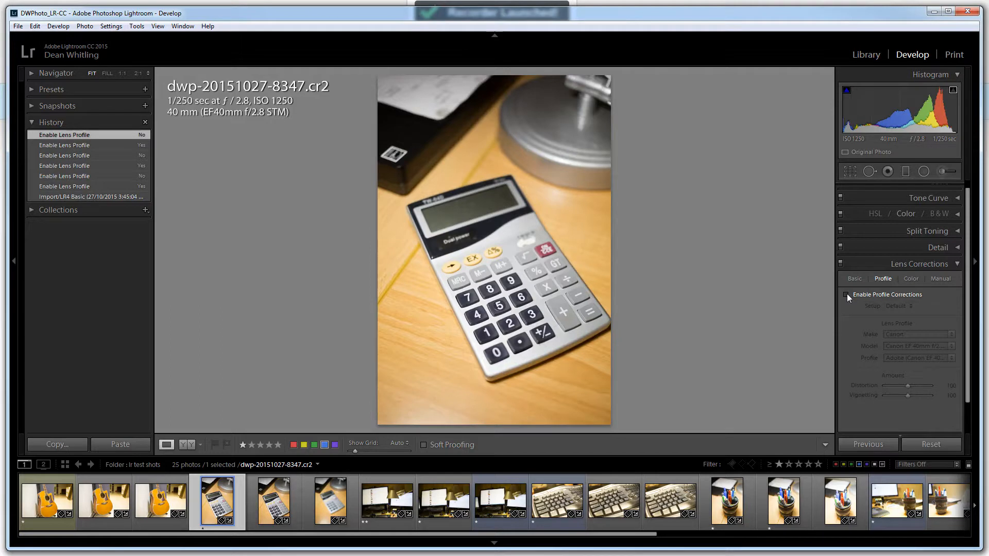
{"action": "left_click", "coordinate": [846, 295]}
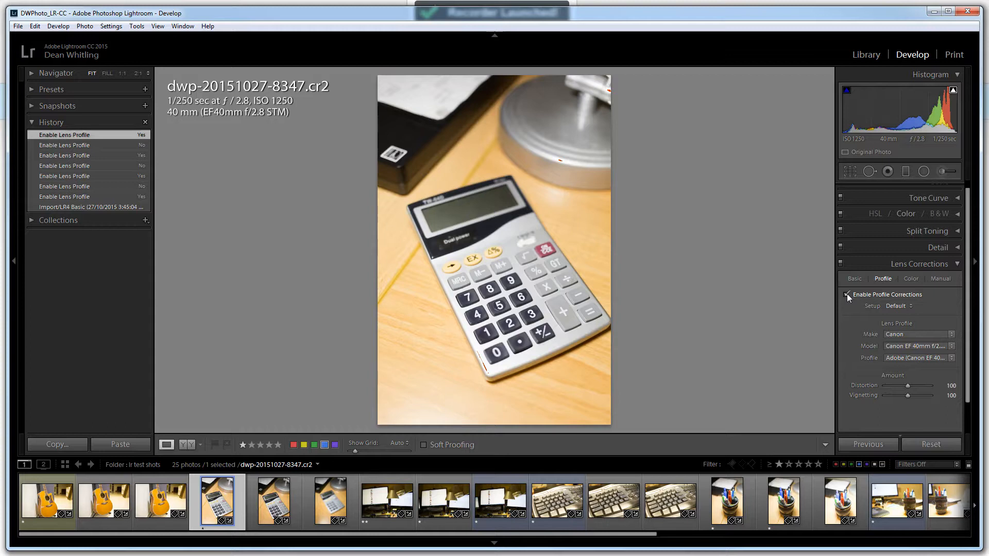
{"action": "left_click", "coordinate": [785, 304]}
{"action": "left_click", "coordinate": [869, 282]}
{"action": "left_click", "coordinate": [857, 279]}
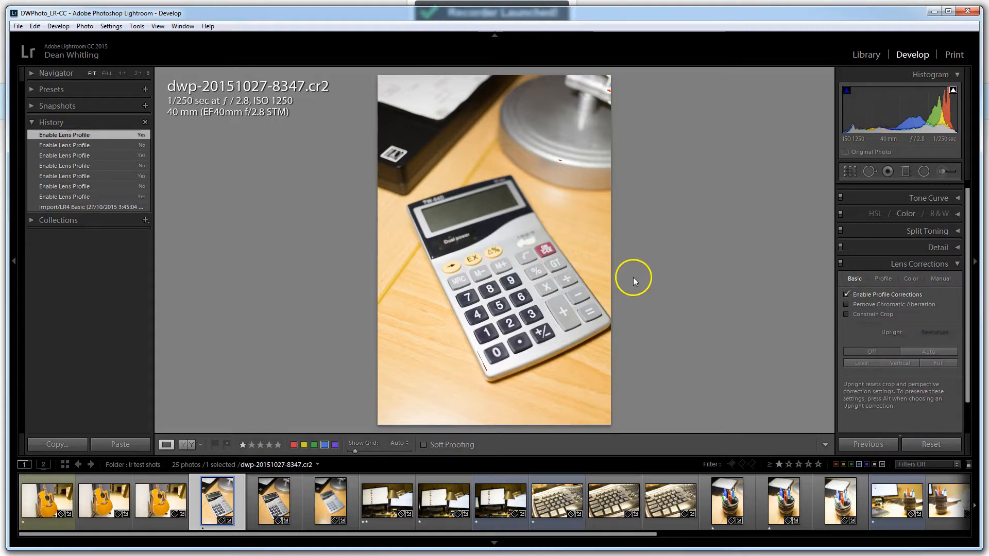
{"action": "scroll", "coordinate": [480, 513], "scroll_direction": "down", "scroll_amount": 3}
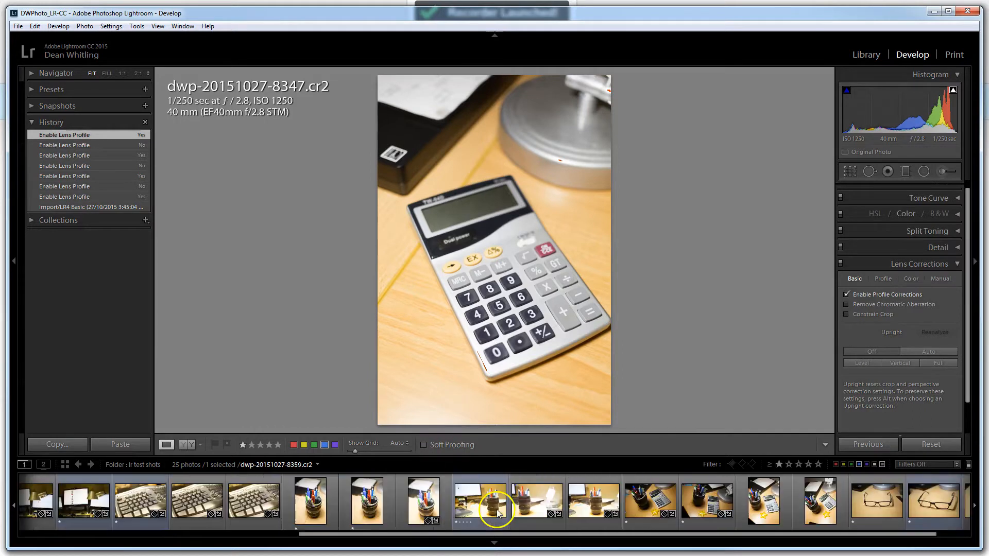
{"action": "scroll", "coordinate": [565, 512], "scroll_direction": "up", "scroll_amount": 2}
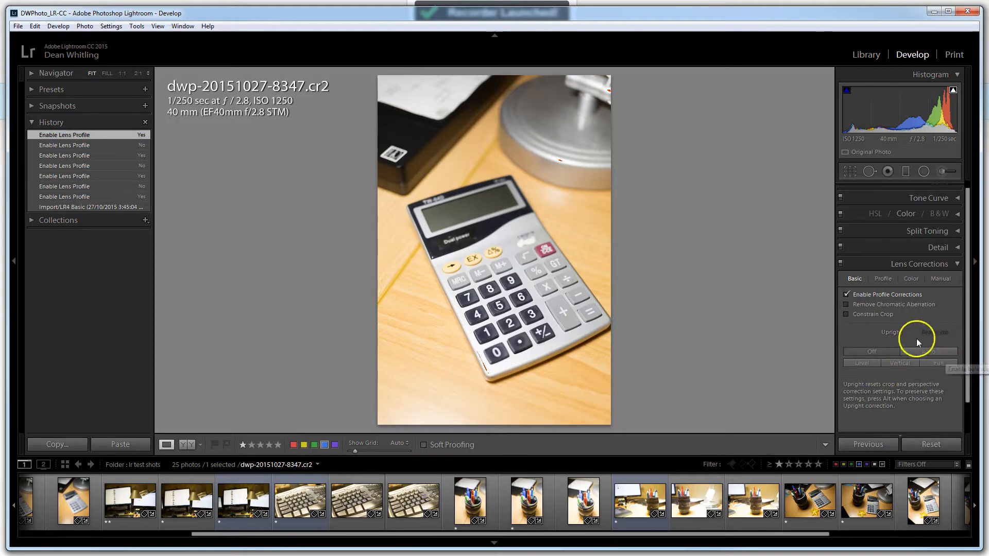
Try manual lens transforms of distortion +14, vertical +32 and horizontal +27, and revert the calculator photo to its import state
{"action": "left_click", "coordinate": [938, 279]}
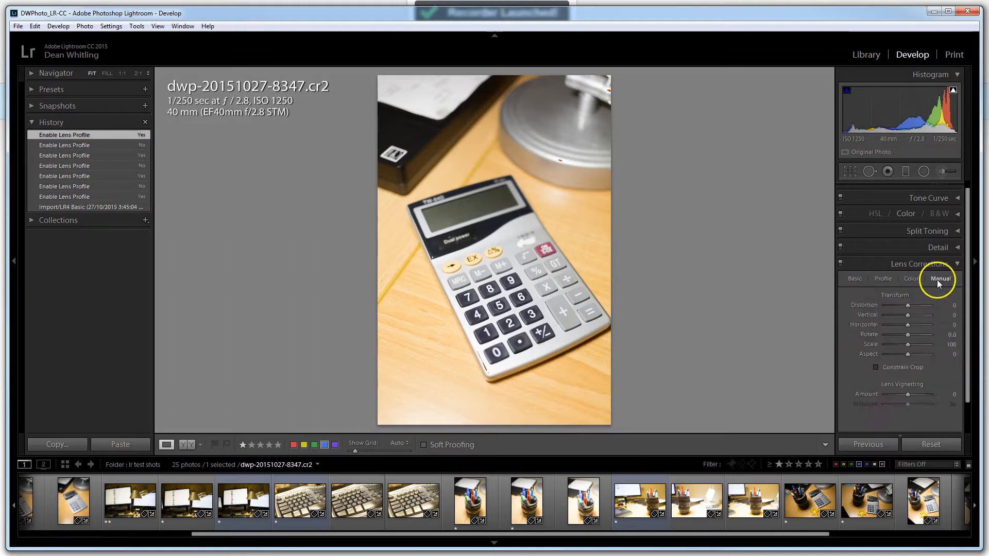
{"action": "mouse_move", "coordinate": [906, 304]}
{"action": "left_mouse_down"}
{"action": "mouse_move", "coordinate": [892, 306]}
{"action": "mouse_move", "coordinate": [925, 304]}
{"action": "mouse_move", "coordinate": [909, 305]}
{"action": "mouse_move", "coordinate": [894, 317]}
{"action": "mouse_move", "coordinate": [916, 314]}
{"action": "mouse_move", "coordinate": [898, 323]}
{"action": "mouse_move", "coordinate": [933, 322]}
{"action": "mouse_move", "coordinate": [912, 323]}
{"action": "left_mouse_up"}
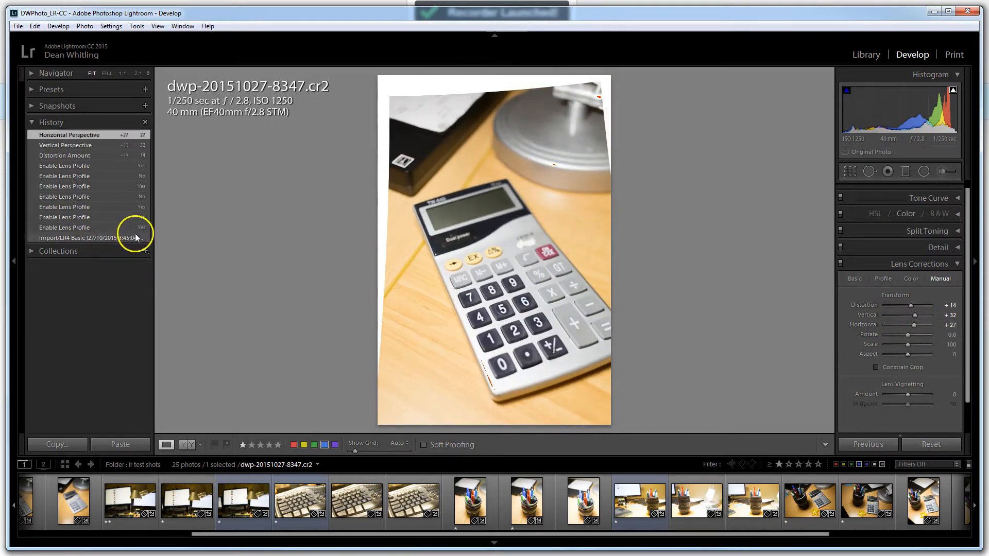
{"action": "left_click", "coordinate": [88, 237]}
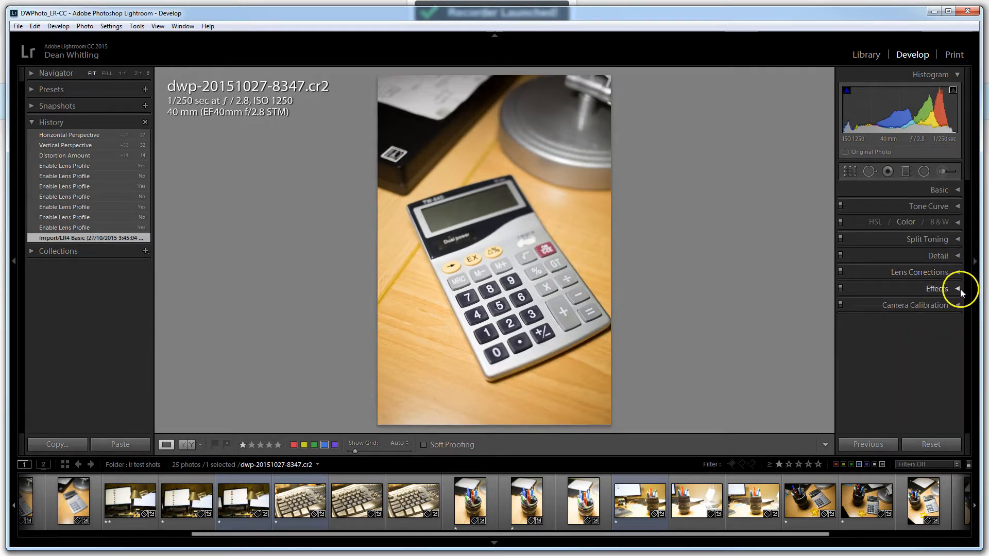
Set the post-crop vignetting amount to -19 on the calculator photo
{"action": "left_click", "coordinate": [958, 289]}
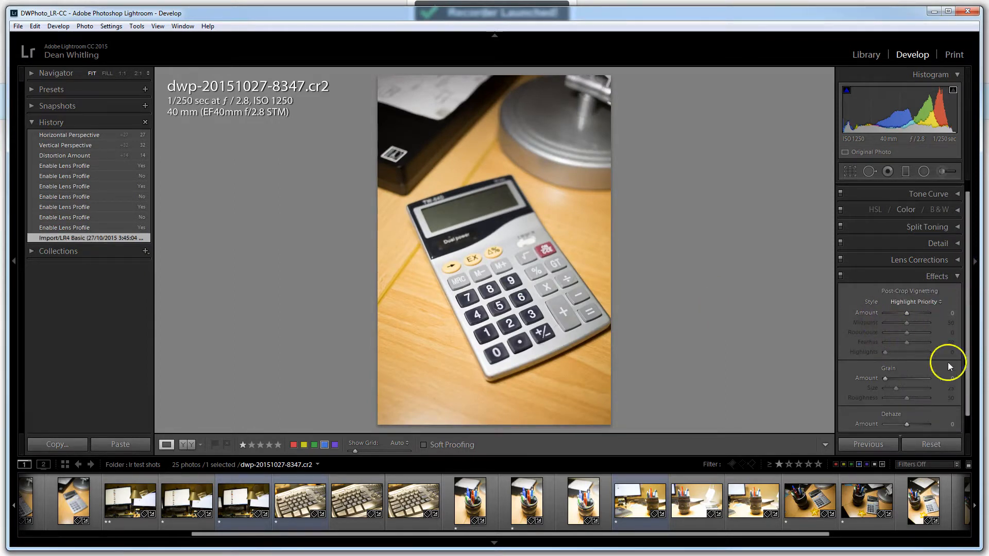
{"action": "mouse_move", "coordinate": [885, 378]}
{"action": "left_mouse_down"}
{"action": "mouse_move", "coordinate": [904, 380]}
{"action": "mouse_move", "coordinate": [881, 379]}
{"action": "left_mouse_up"}
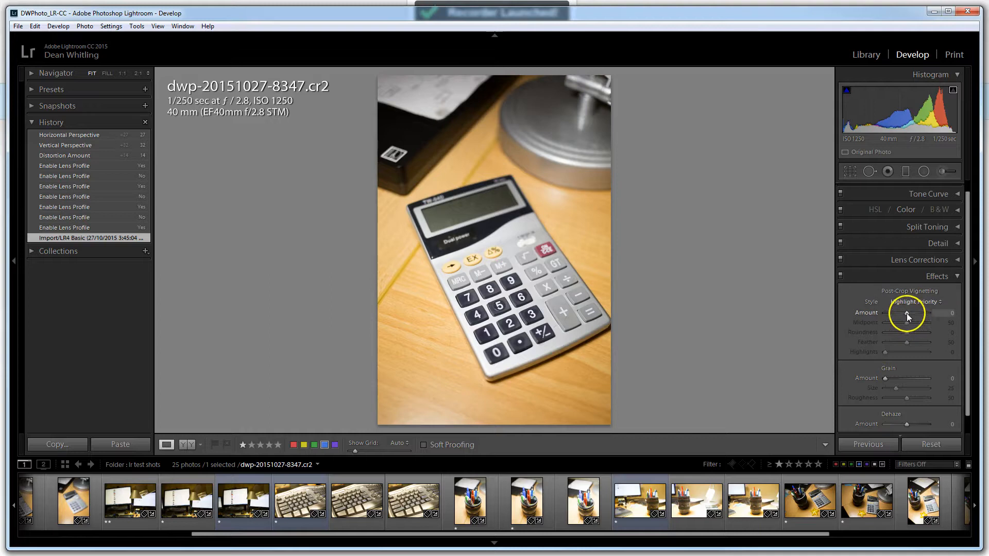
{"action": "mouse_move", "coordinate": [906, 313]}
{"action": "left_mouse_down"}
{"action": "mouse_move", "coordinate": [885, 317]}
{"action": "mouse_move", "coordinate": [902, 314]}
{"action": "left_mouse_up"}
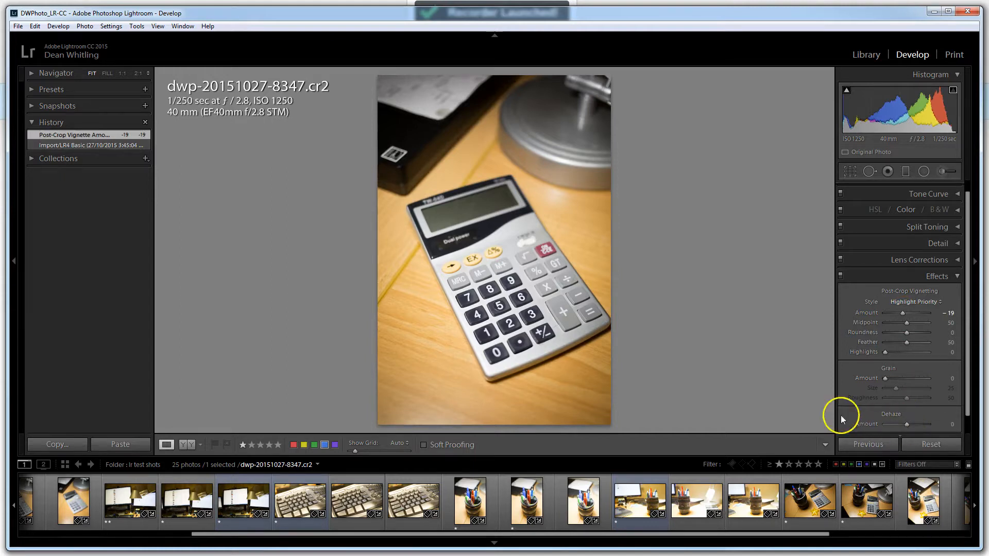
Turn off the highlight clipping warning on the pen-holder photo dwp-20151027-8358.cr2 and set its Dehaze amount to +7
{"action": "left_click", "coordinate": [586, 492]}
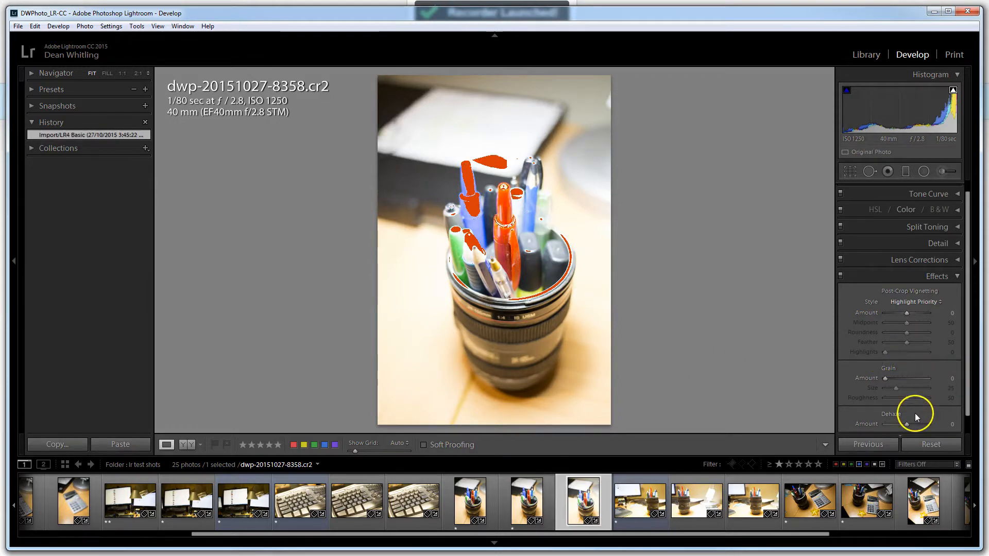
{"action": "left_click", "coordinate": [953, 91]}
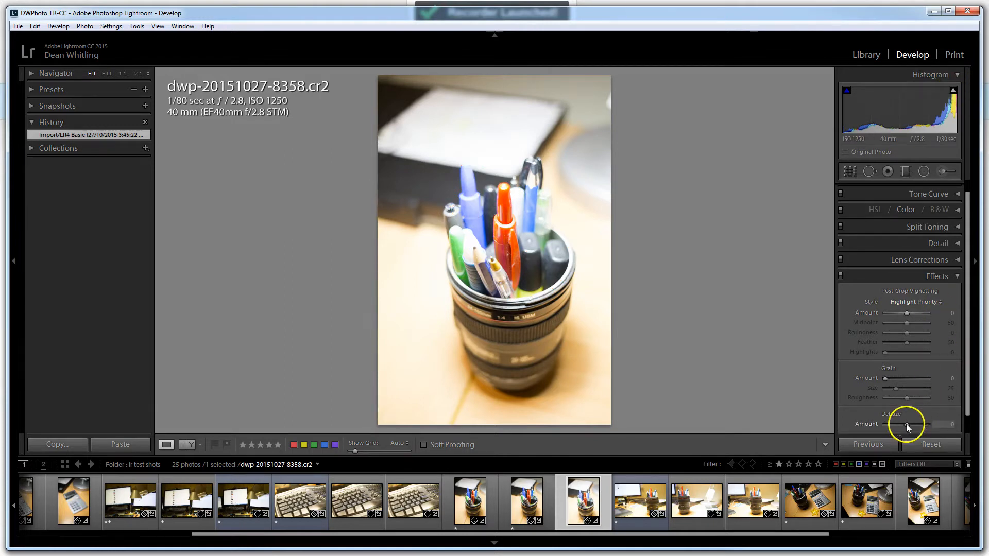
{"action": "mouse_move", "coordinate": [903, 425]}
{"action": "left_mouse_down"}
{"action": "mouse_move", "coordinate": [889, 425]}
{"action": "mouse_move", "coordinate": [922, 421]}
{"action": "mouse_move", "coordinate": [908, 421]}
{"action": "left_mouse_up"}
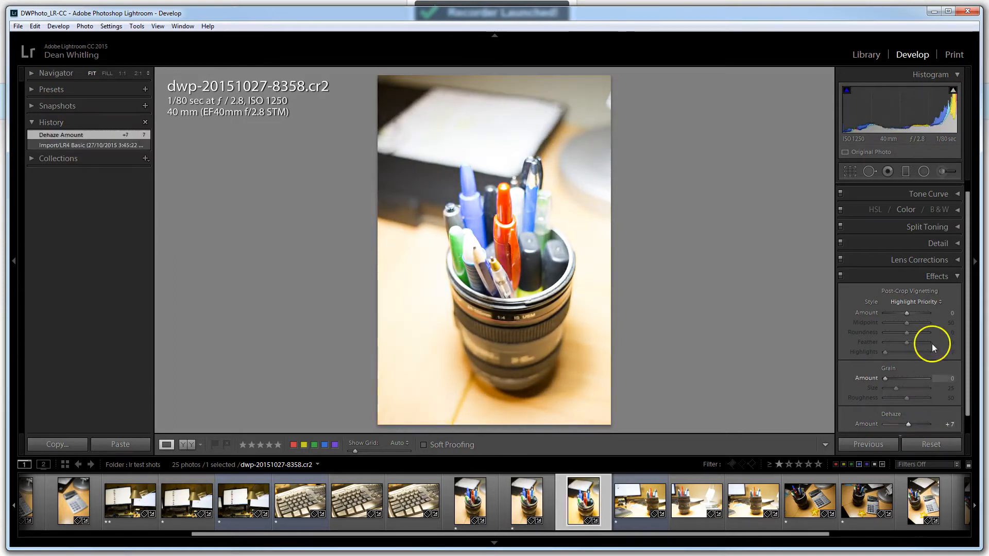
{"action": "scroll", "coordinate": [936, 351], "scroll_direction": "down", "scroll_amount": 1}
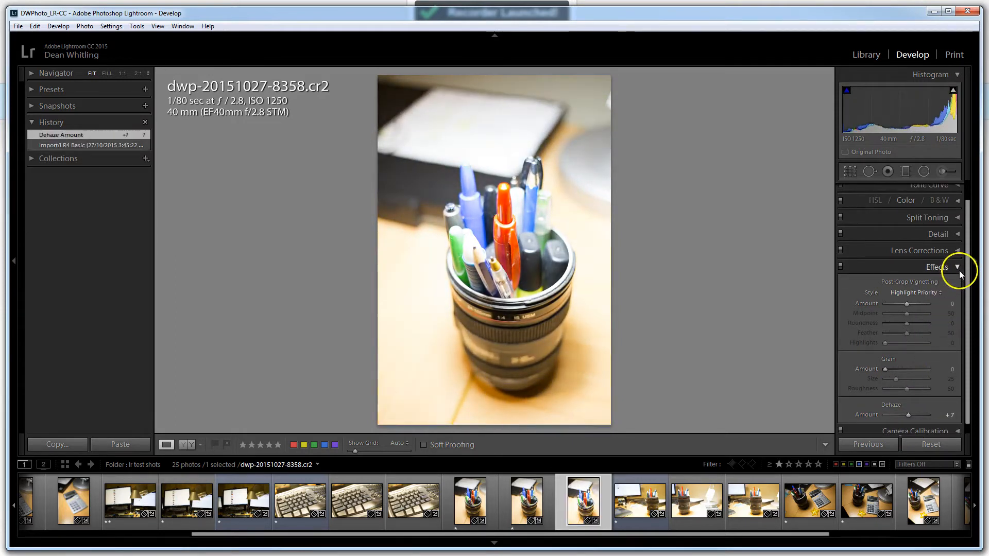
{"action": "left_click", "coordinate": [955, 267]}
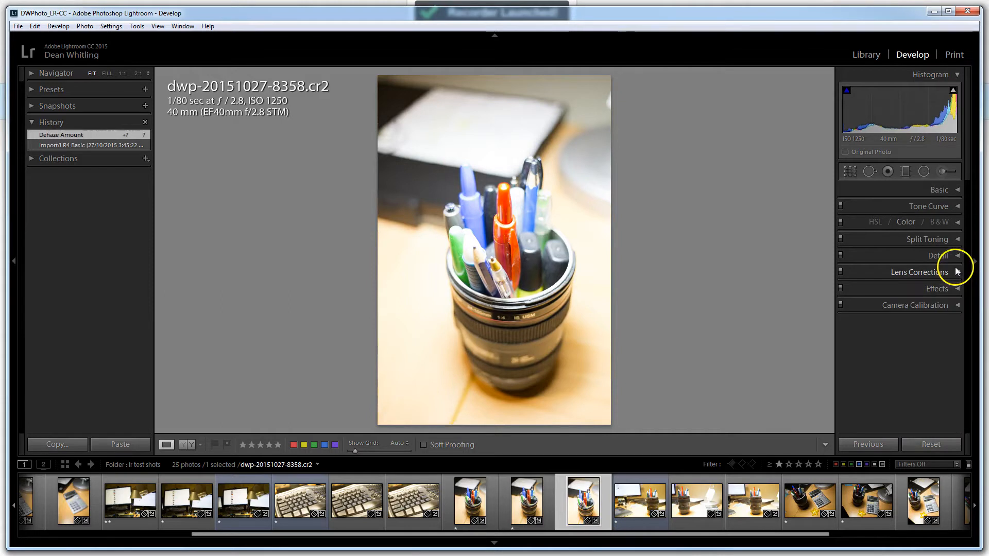
Look through the camera calibration settings for the process version, profile and primary colors, and collapse them
{"action": "left_click", "coordinate": [959, 305]}
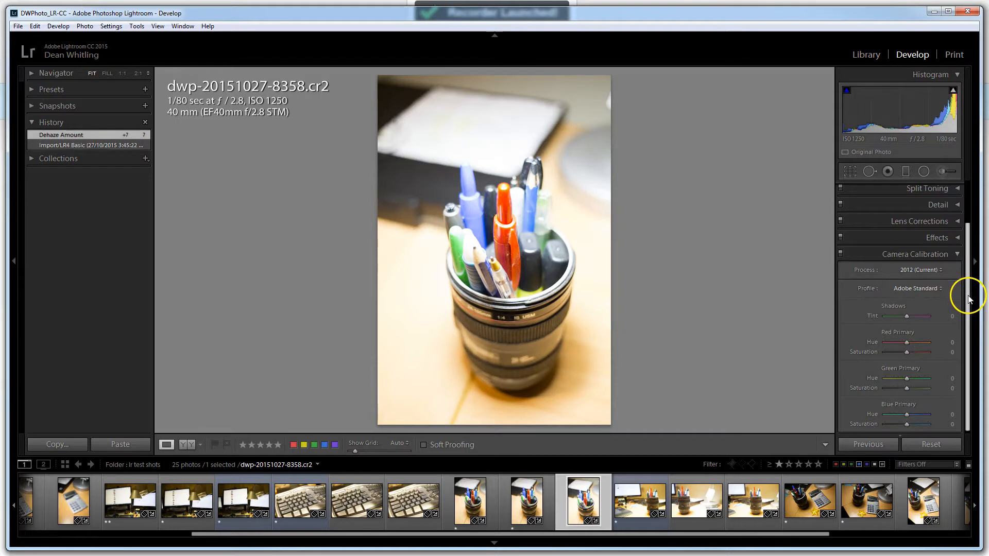
{"action": "scroll", "coordinate": [967, 296], "scroll_direction": "down", "scroll_amount": 1}
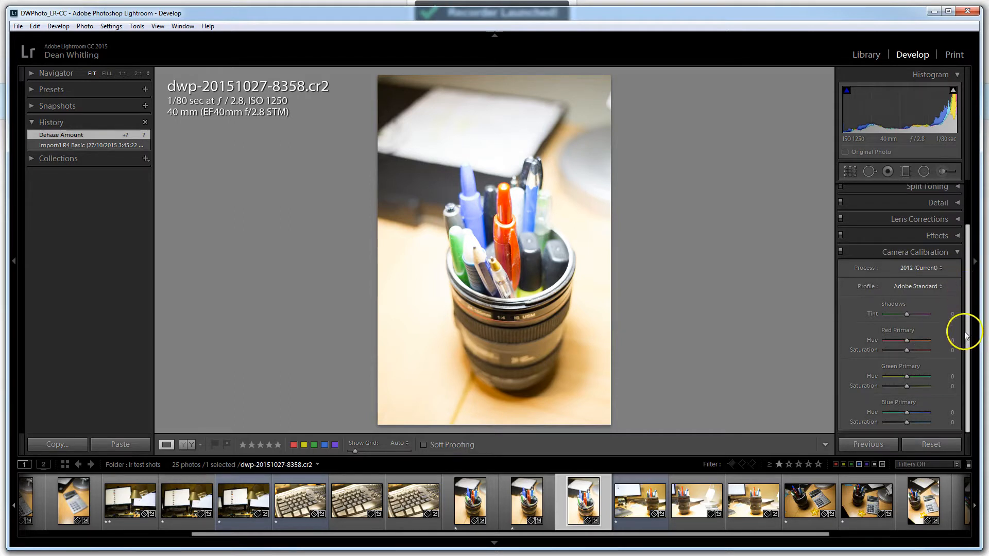
{"action": "left_click", "coordinate": [957, 253]}
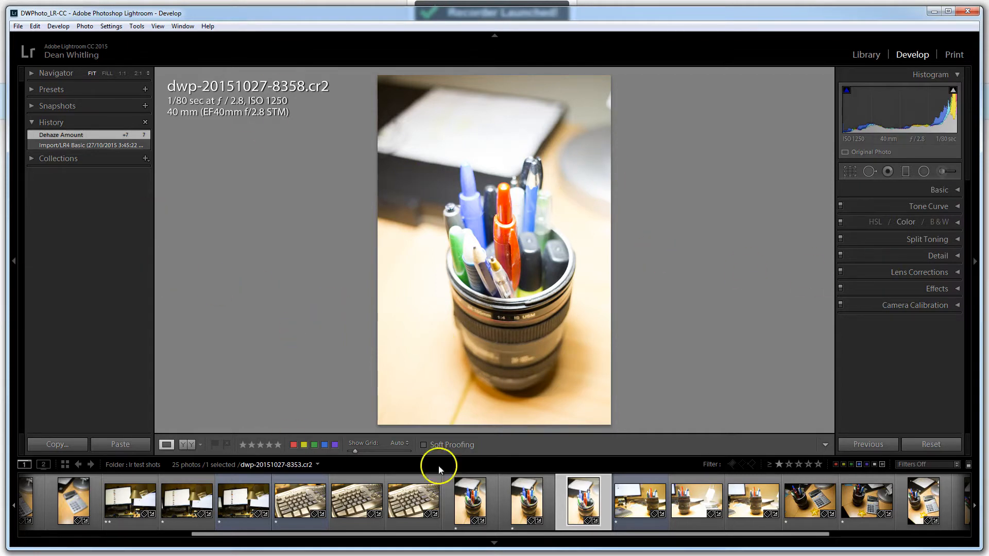
Convert the pen-holder photo dwp-20151027-8356.cr2 to black and white
{"action": "left_click", "coordinate": [478, 497]}
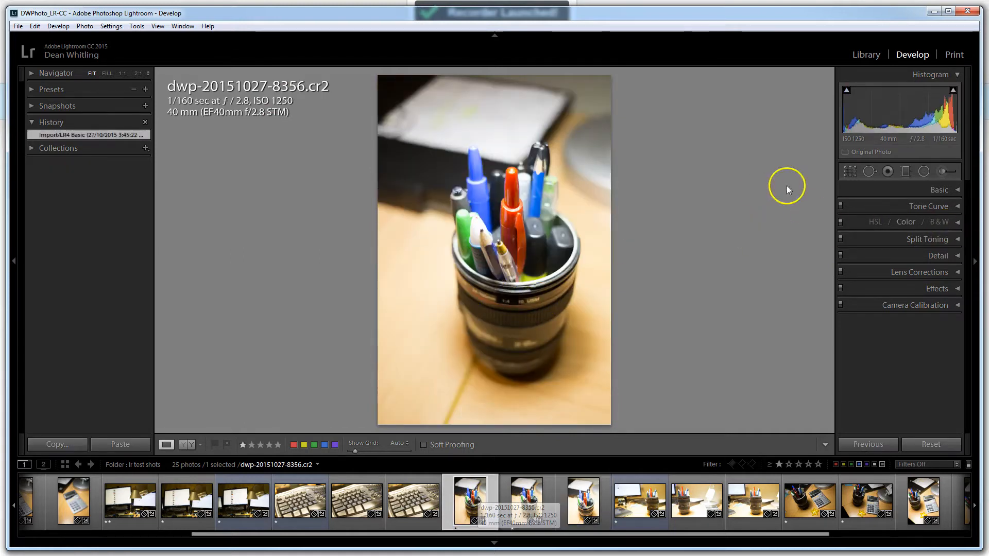
{"action": "left_click", "coordinate": [957, 221]}
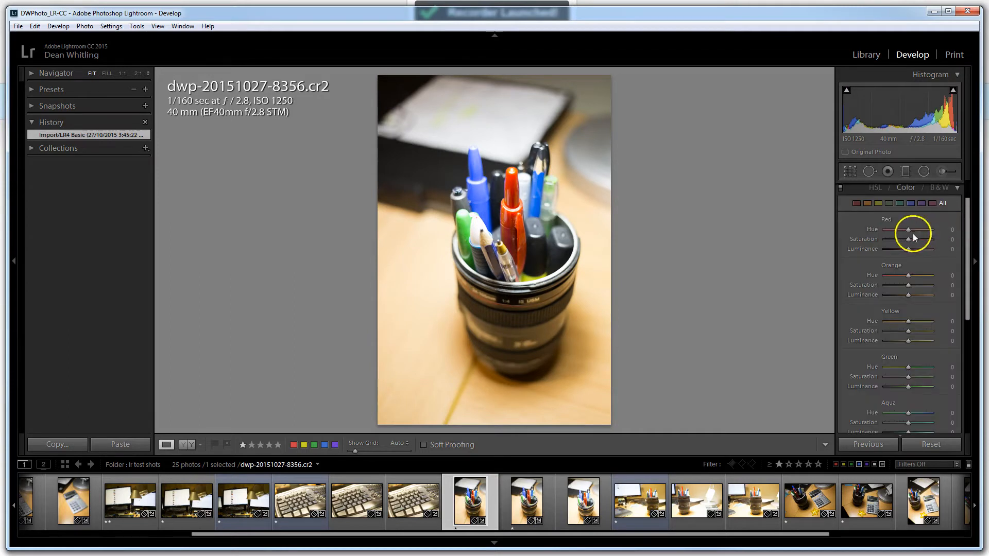
{"action": "left_click", "coordinate": [946, 191]}
Select all three pen-holder photos, compare them in Survey view, and return to the Develop module
{"action": "left_click", "coordinate": [578, 507], "text": "shift"}
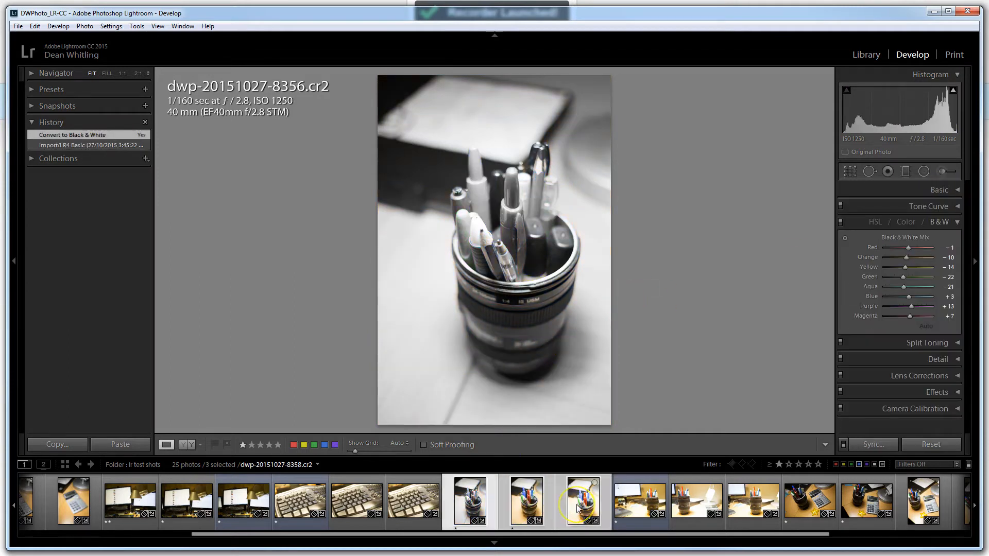
{"action": "key", "text": "n"}
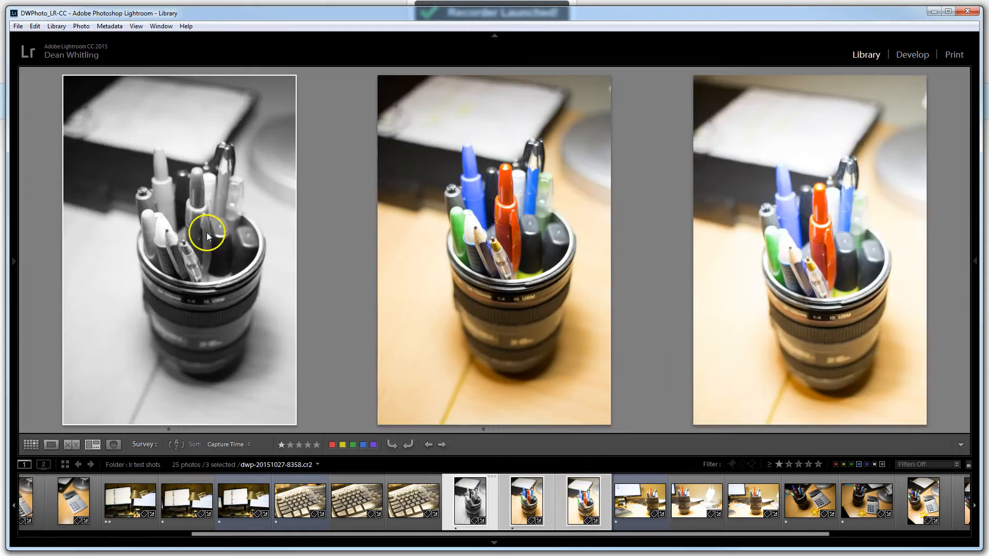
{"action": "left_click", "coordinate": [911, 53]}
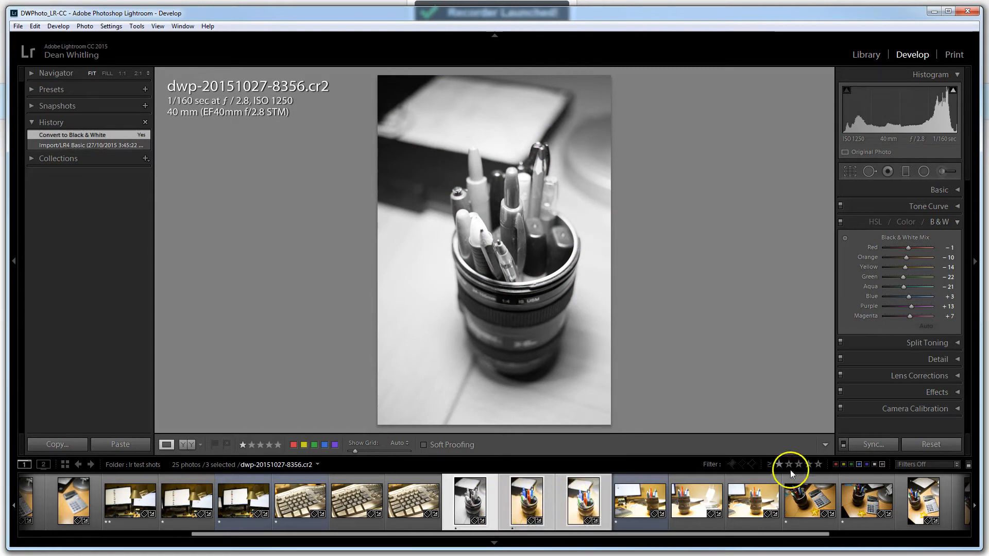
Synchronize all develop settings from the black-and-white photo to the other two selected pen-holder photos
{"action": "left_click", "coordinate": [874, 445]}
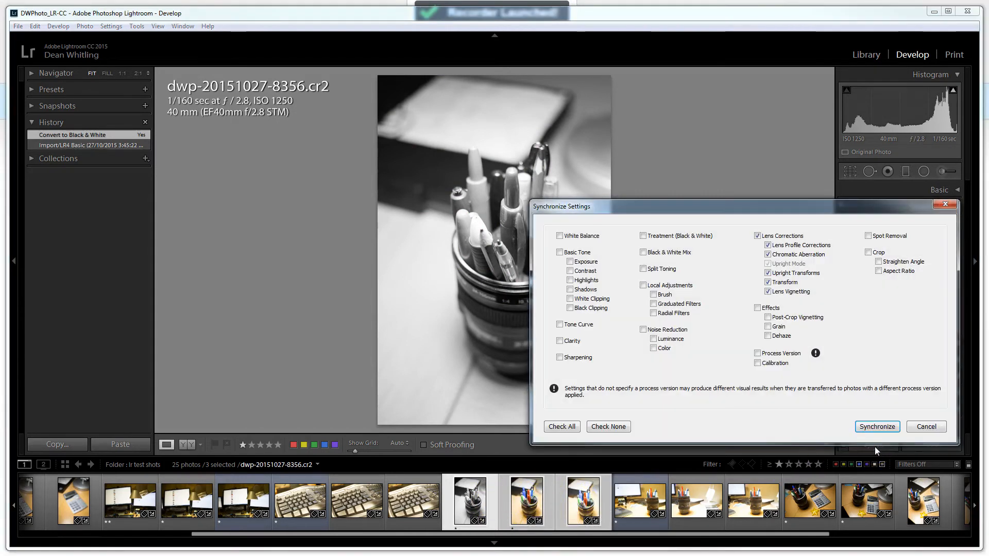
{"action": "left_click_drag", "start_coordinate": [687, 209], "coordinate": [802, 141]}
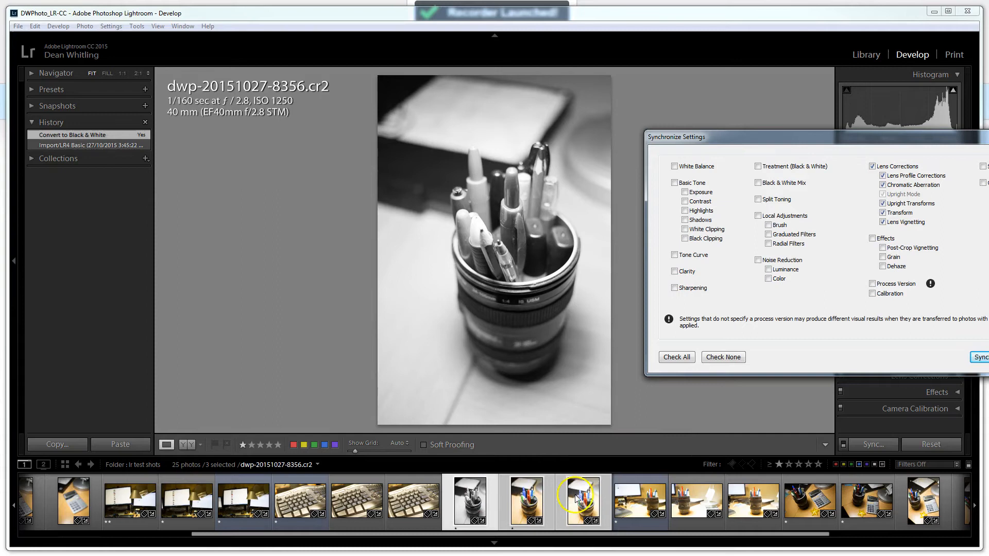
{"action": "left_click", "coordinate": [678, 357]}
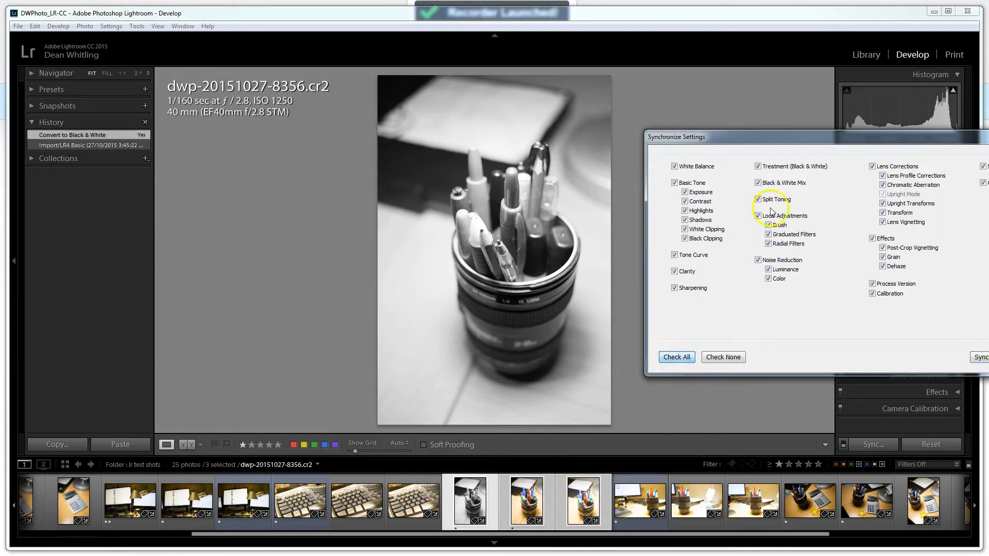
{"action": "left_click_drag", "start_coordinate": [914, 135], "coordinate": [757, 69]}
{"action": "left_click", "coordinate": [834, 291]}
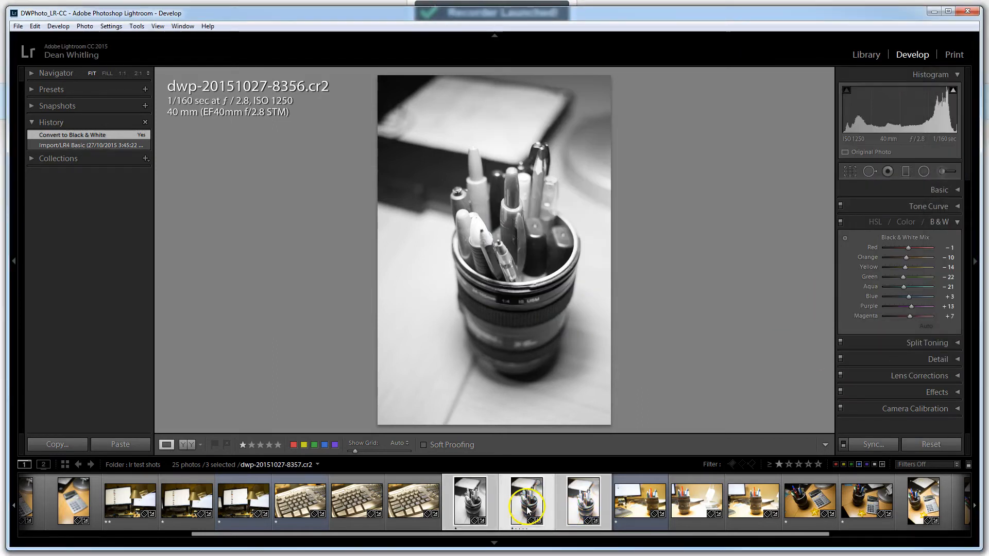
View each of the synchronized pen-holder photos in turn to check the black-and-white treatment
{"action": "left_click", "coordinate": [587, 507]}
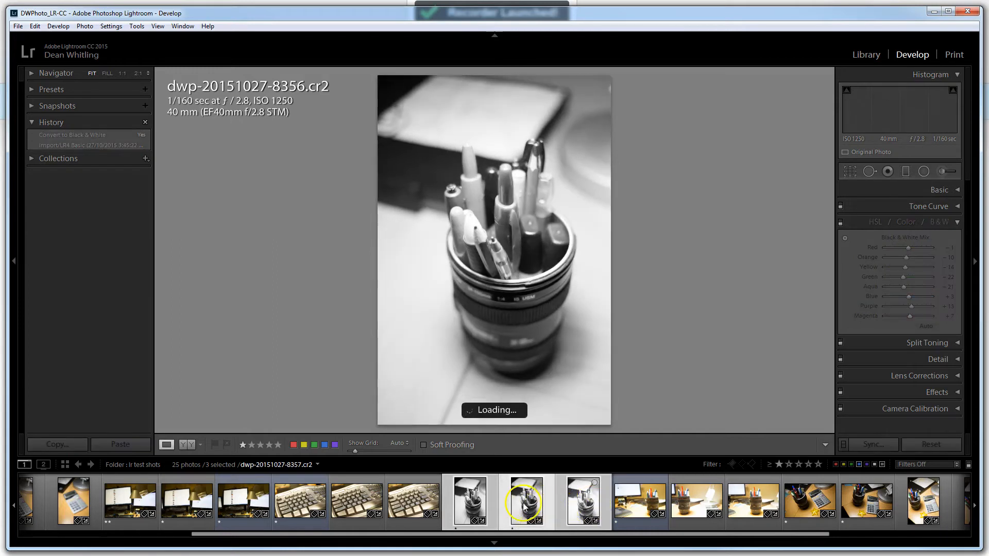
{"action": "left_click", "coordinate": [486, 506]}
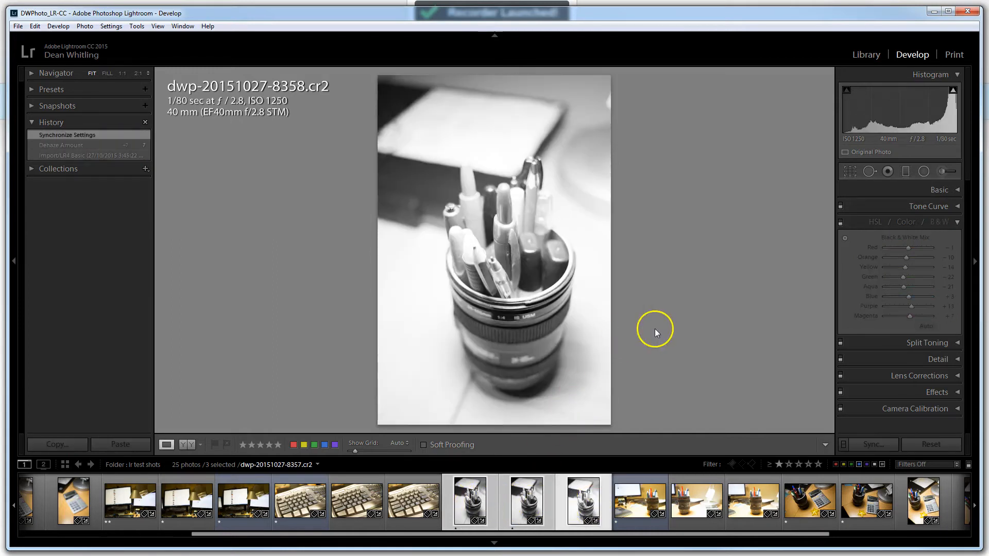
{"action": "left_click", "coordinate": [478, 503]}
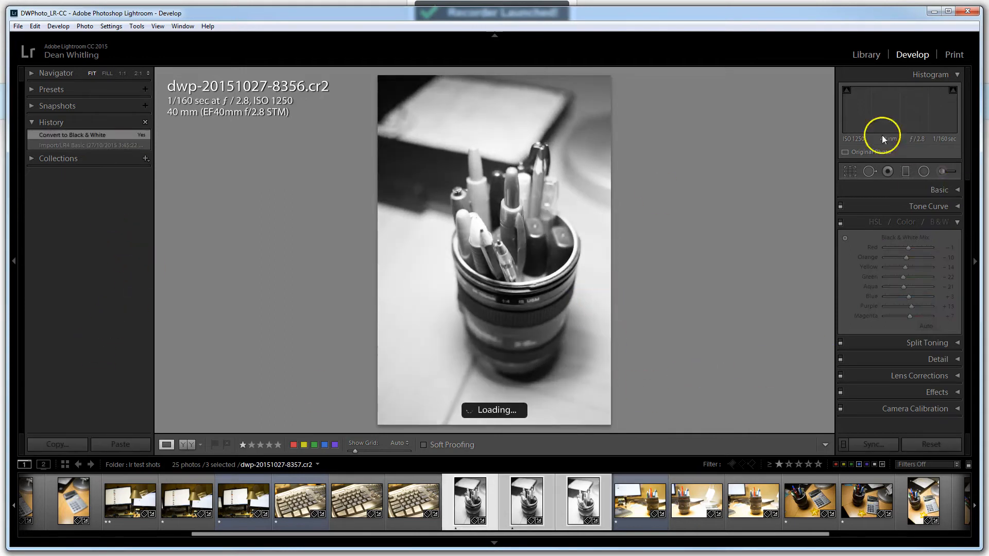
Restore the three pen-holder photos to their color import states, one after another
{"action": "left_click", "coordinate": [104, 146]}
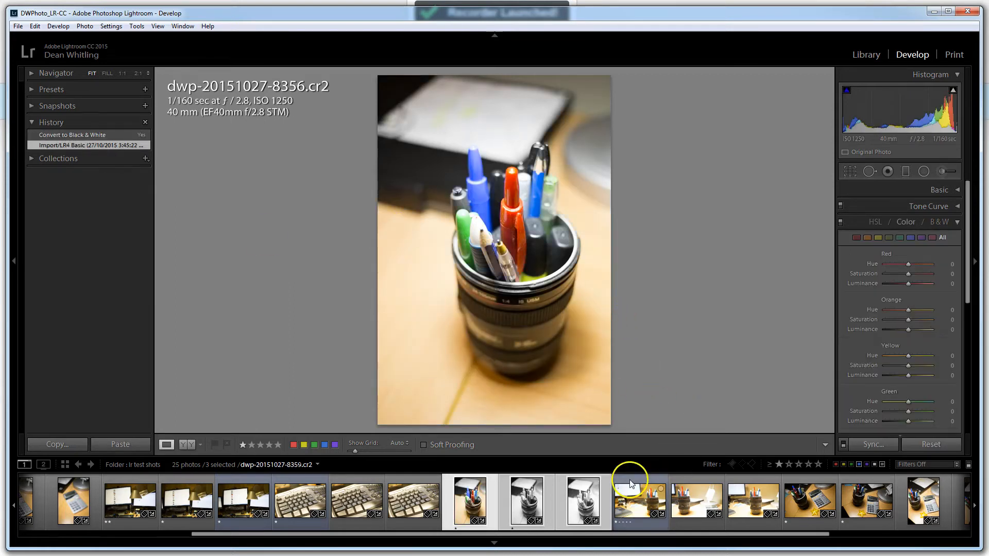
{"action": "key", "text": "ctrl+z"}
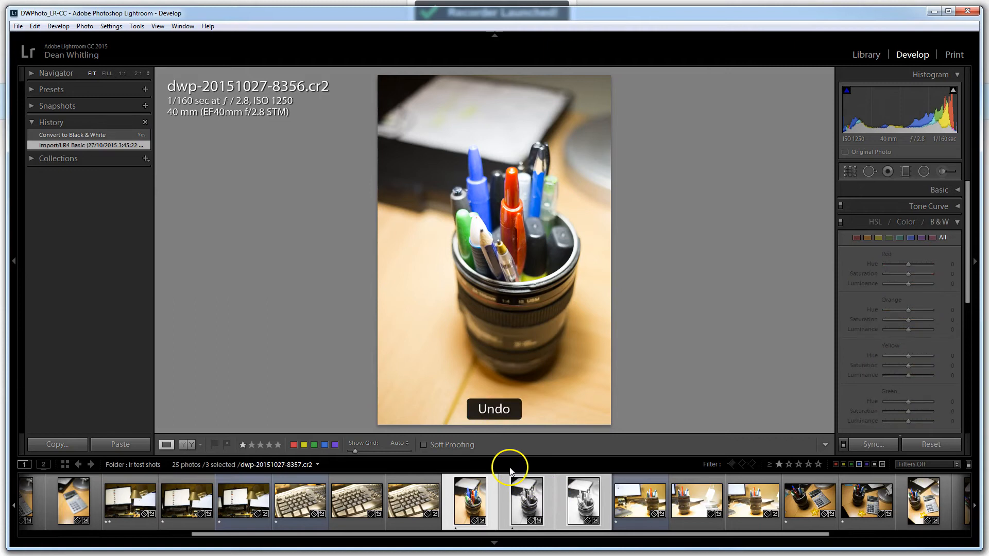
{"action": "left_click", "coordinate": [101, 148]}
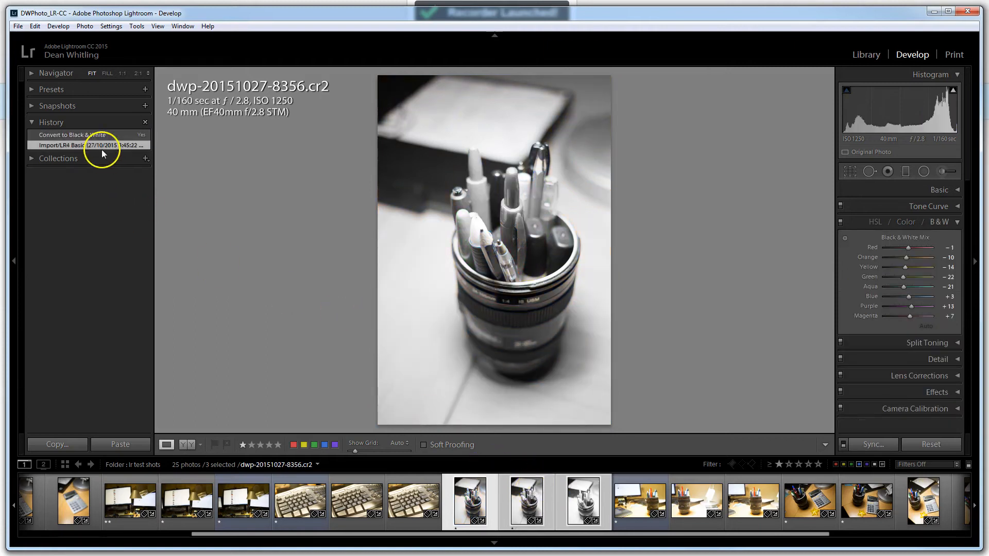
{"action": "left_click", "coordinate": [528, 508]}
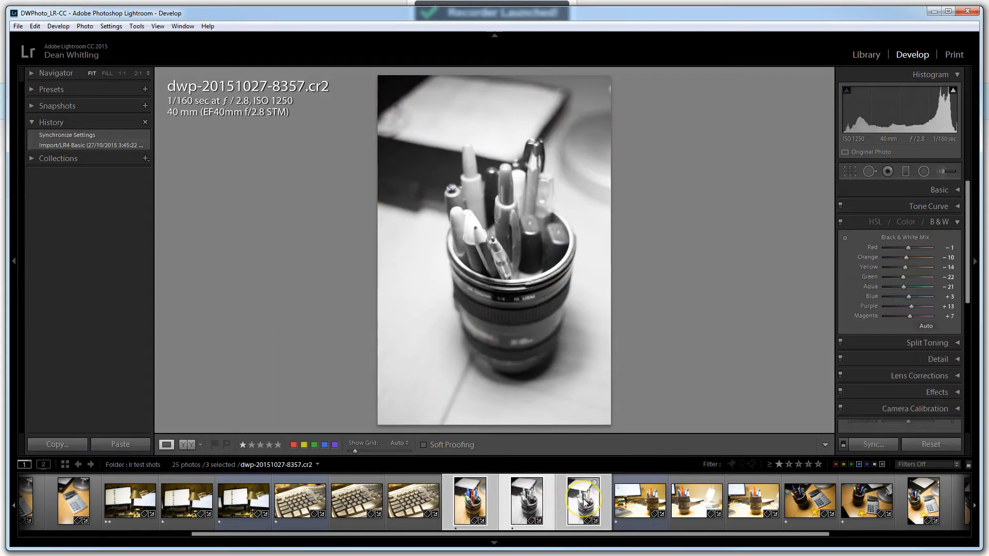
{"action": "key", "text": "ctrl+z"}
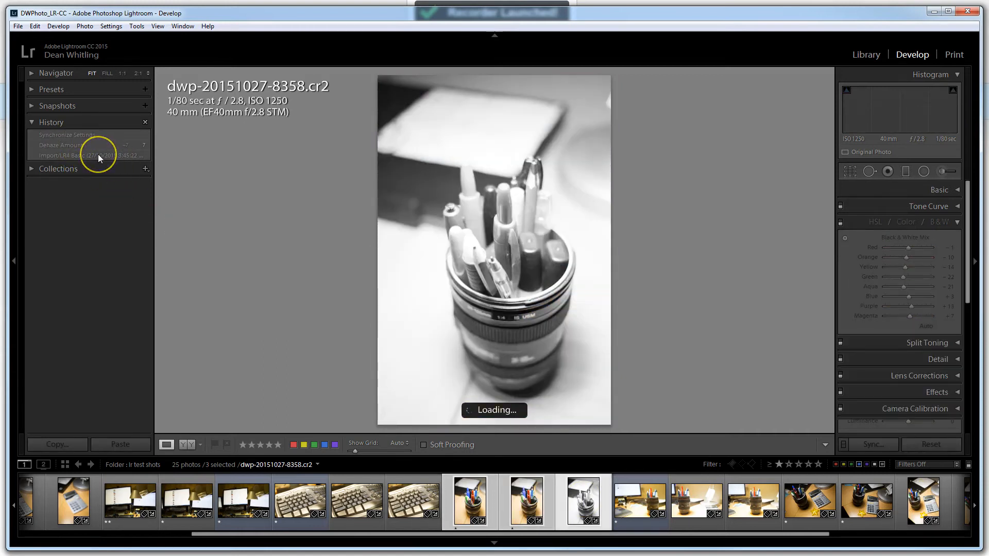
{"action": "left_click", "coordinate": [99, 155]}
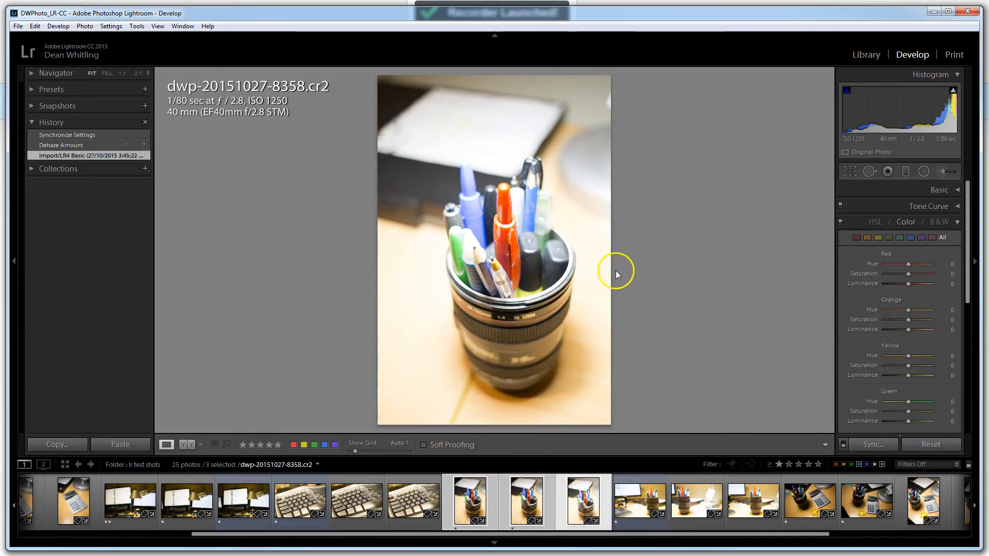
{"action": "left_click", "coordinate": [938, 222]}
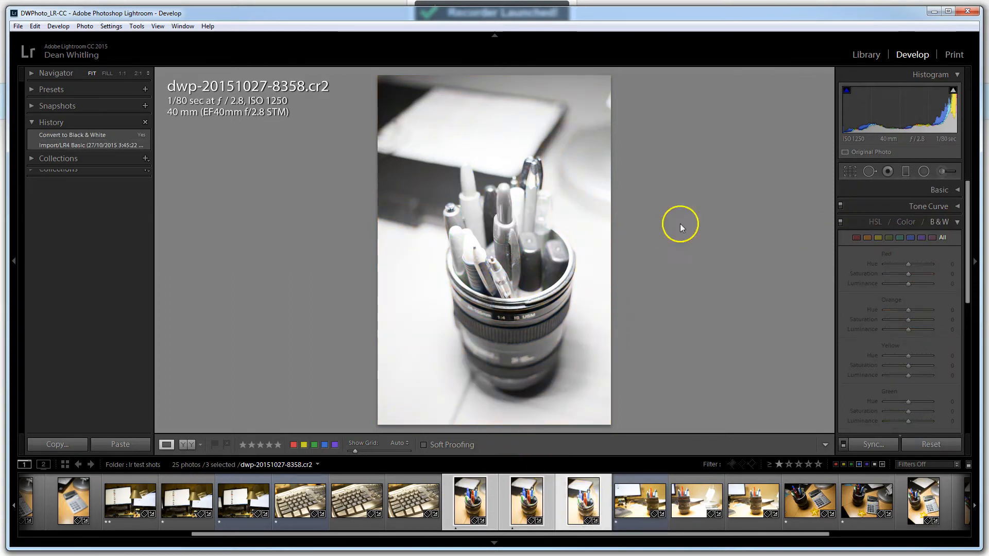
{"action": "key", "text": "r"}
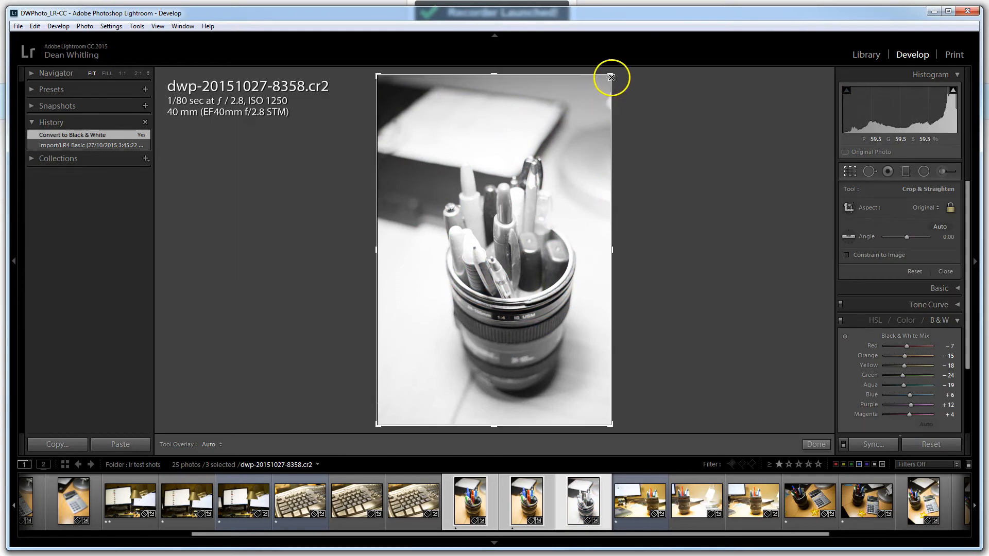
{"action": "left_click_drag", "start_coordinate": [612, 82], "coordinate": [586, 115]}
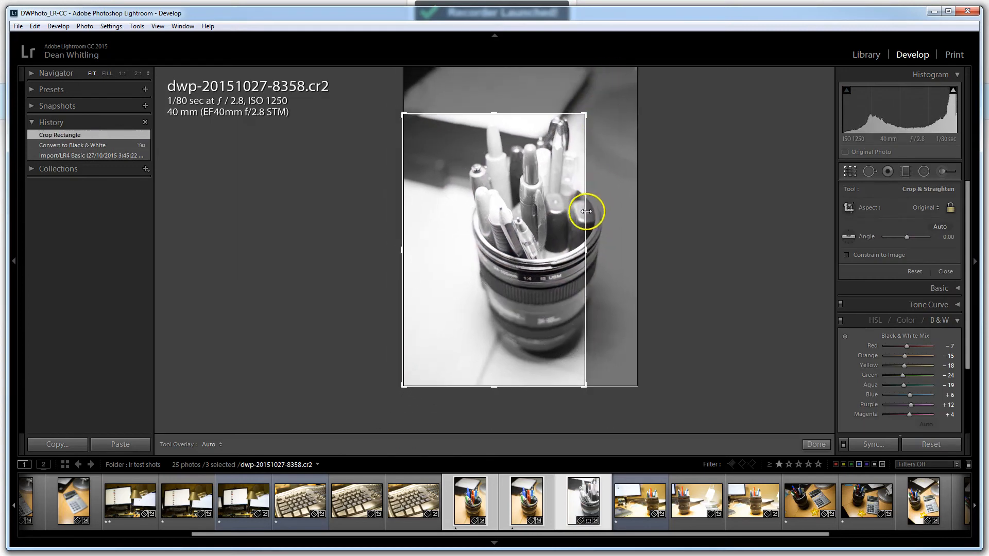
{"action": "double_click", "coordinate": [547, 223]}
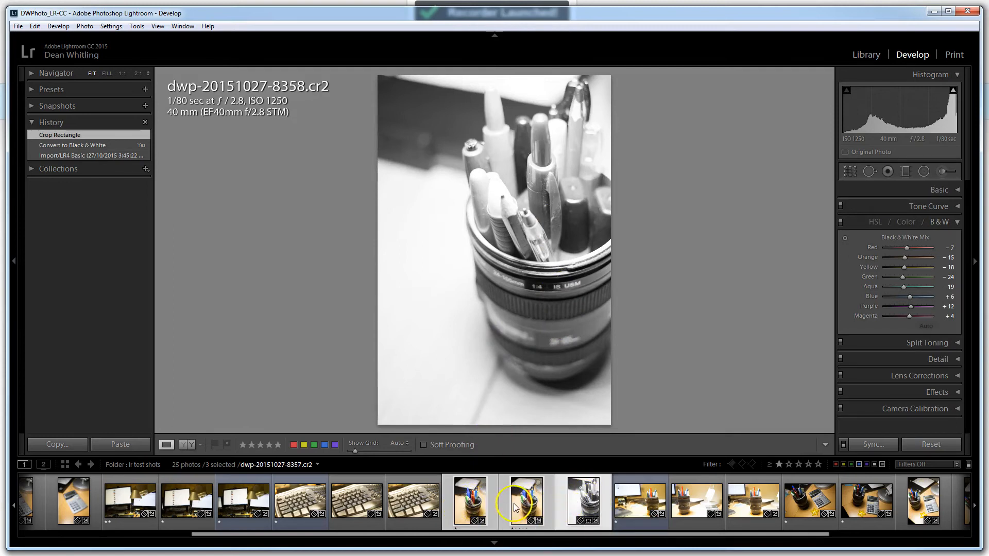
Synchronize the black-and-white settings to the other two selected pen-holder photos, first without the crop, then again with Crop included
{"action": "left_click", "coordinate": [876, 444]}
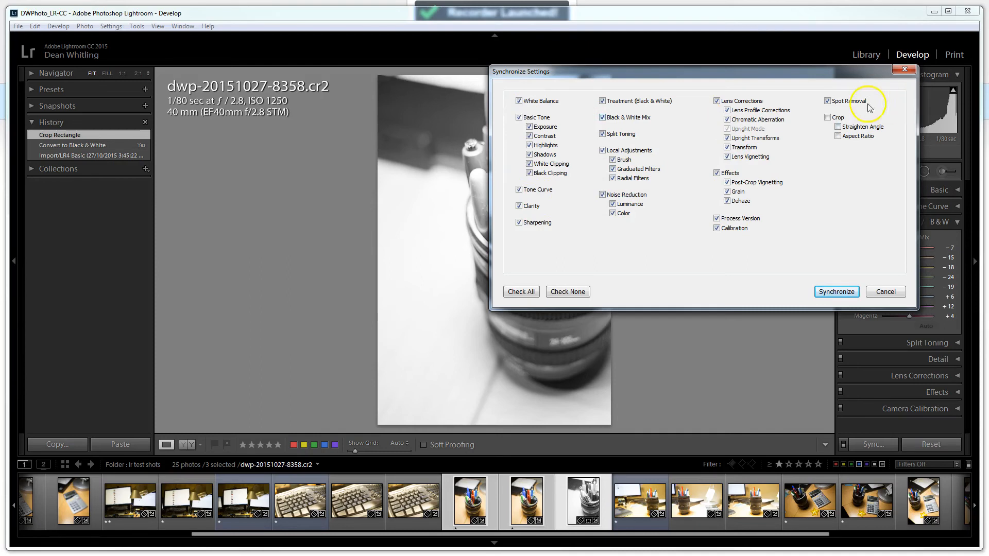
{"action": "left_click", "coordinate": [832, 291]}
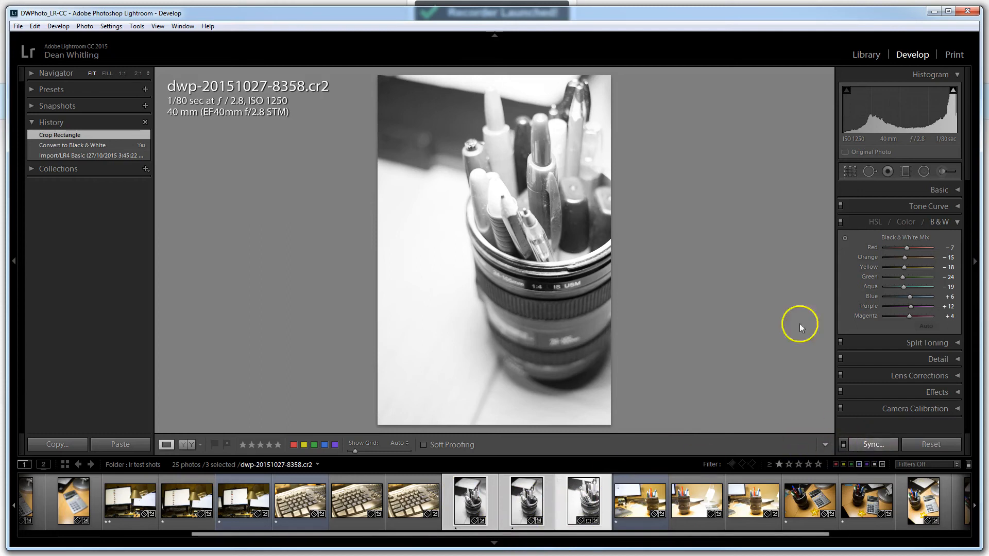
{"action": "key", "text": "ctrl+shift+s"}
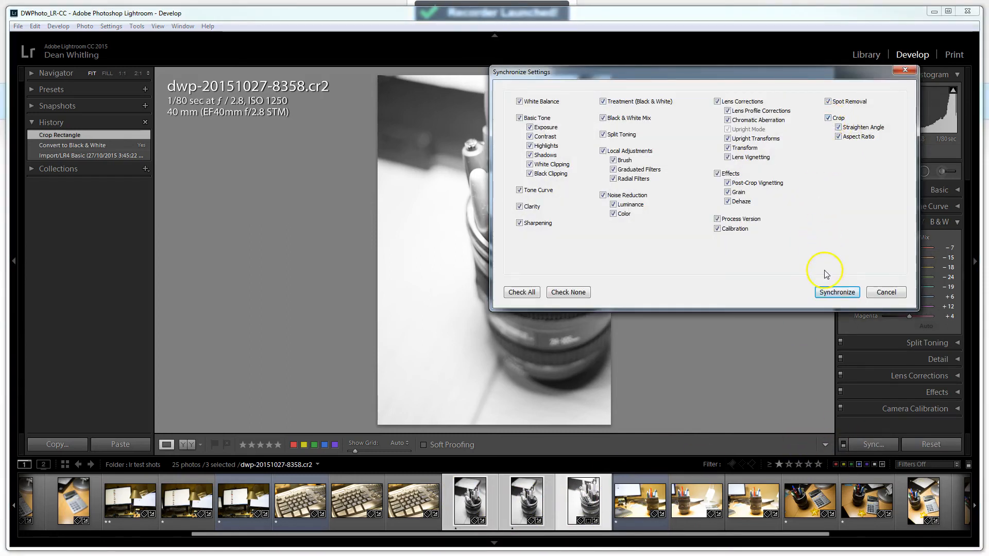
{"action": "left_click", "coordinate": [832, 292]}
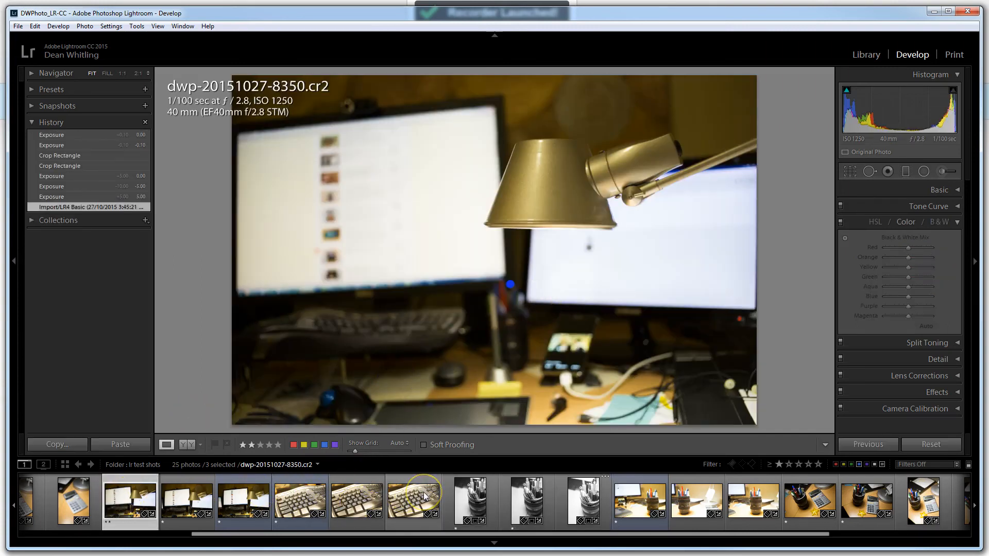
Collapse the color adjustments for the desk lamp photo and filter the filmstrip with the ">1 Star & Blue" preset
{"action": "left_click", "coordinate": [433, 497]}
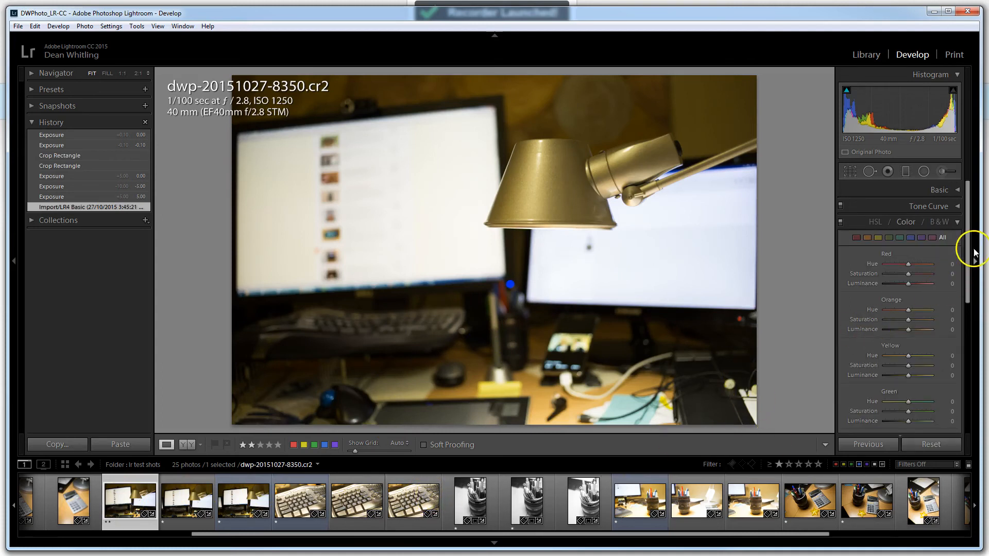
{"action": "left_click", "coordinate": [957, 222]}
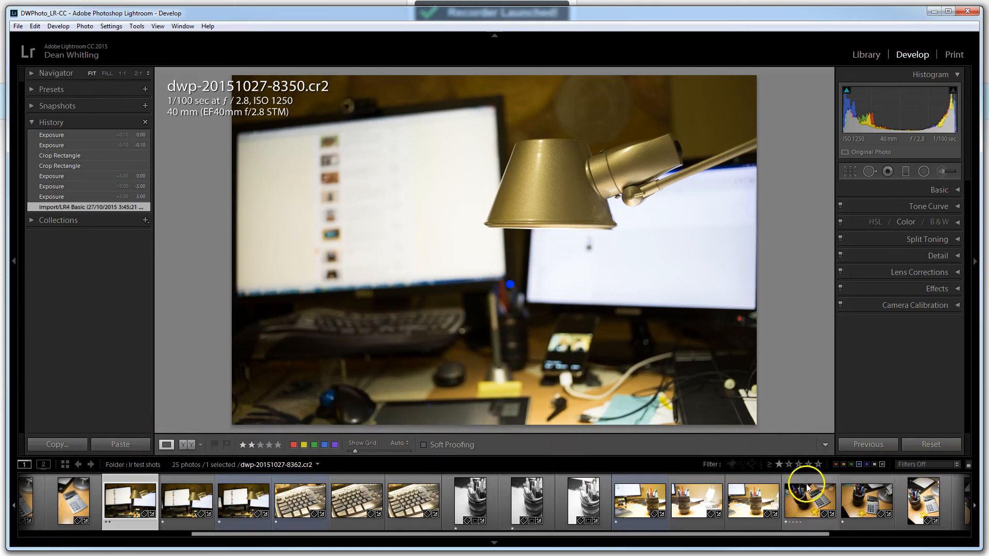
{"action": "left_click", "coordinate": [959, 471]}
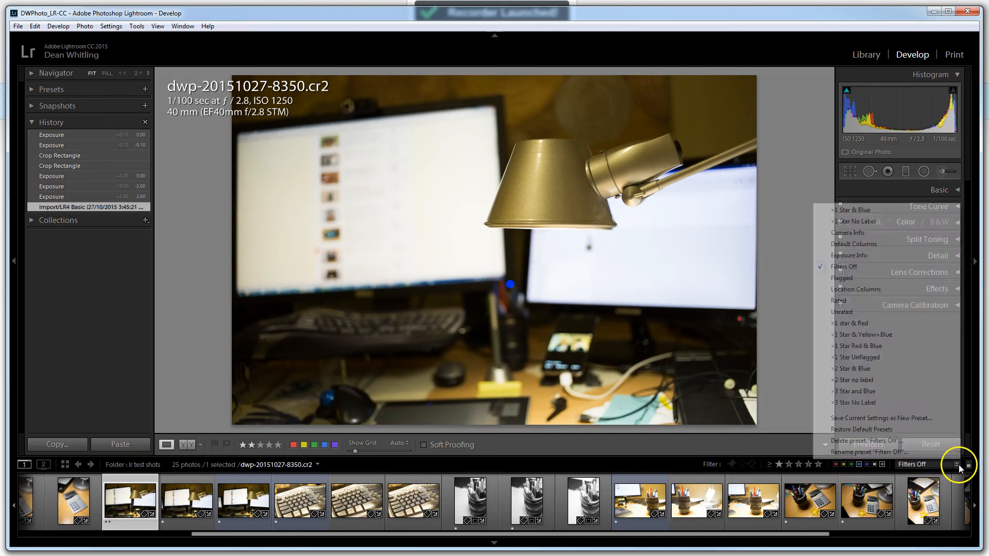
{"action": "left_click", "coordinate": [865, 210]}
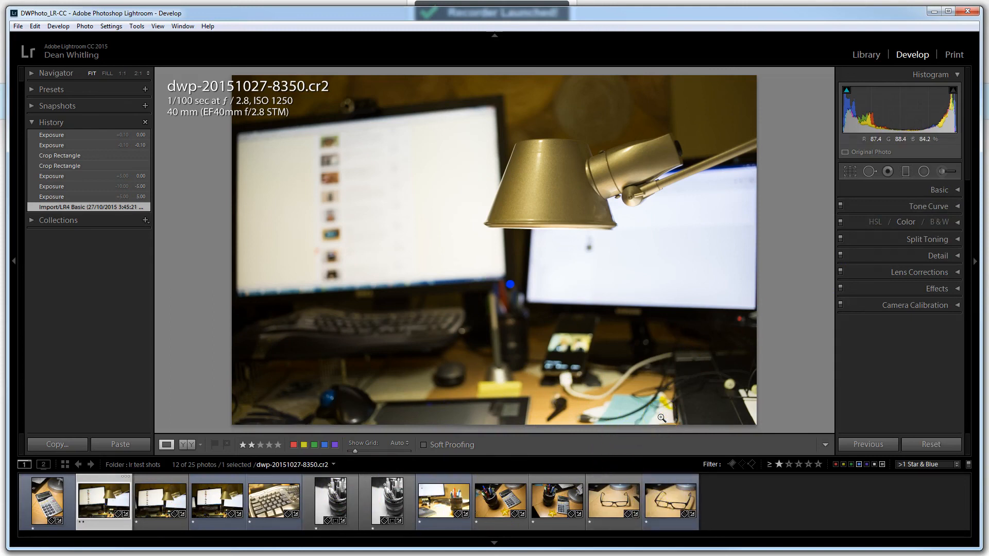
{"action": "left_click", "coordinate": [820, 378]}
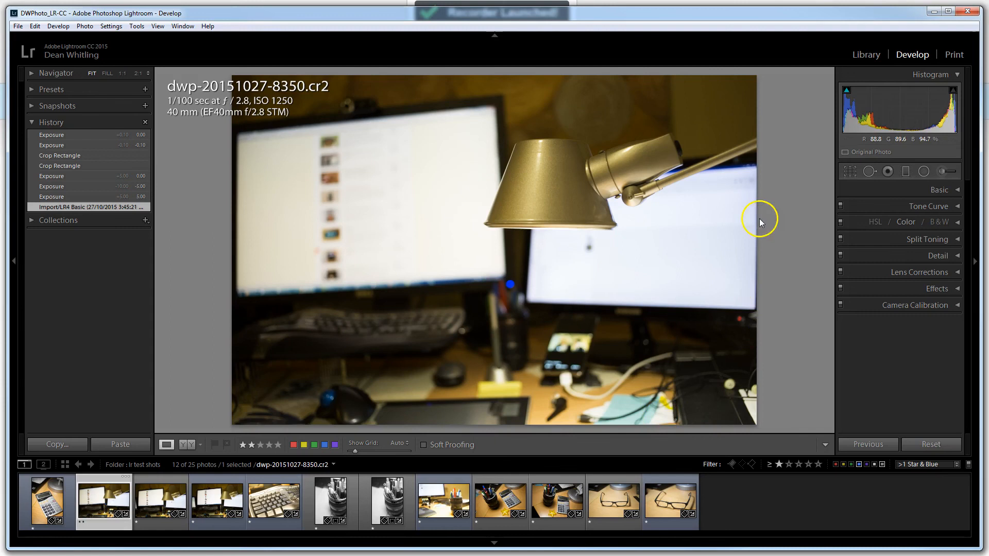